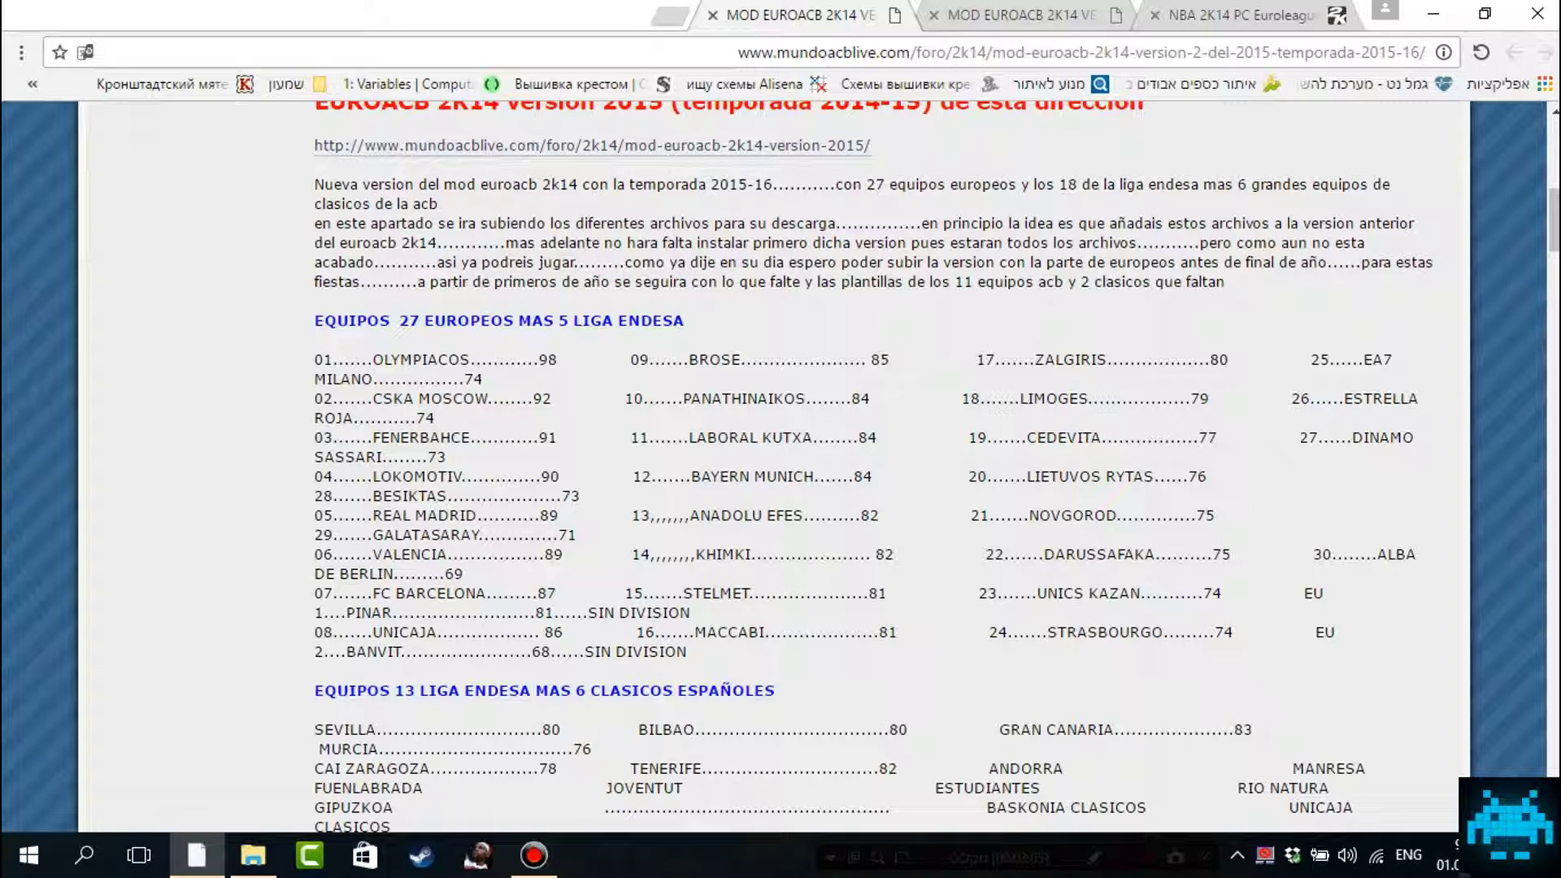
Step: Look through the EUROACB 2K14 forum post's team lists and its download links for faces, courts, portraits, roster, kits and logos
{"action": "scroll", "coordinate": [781, 467], "scroll_direction": "down", "scroll_amount": 3}
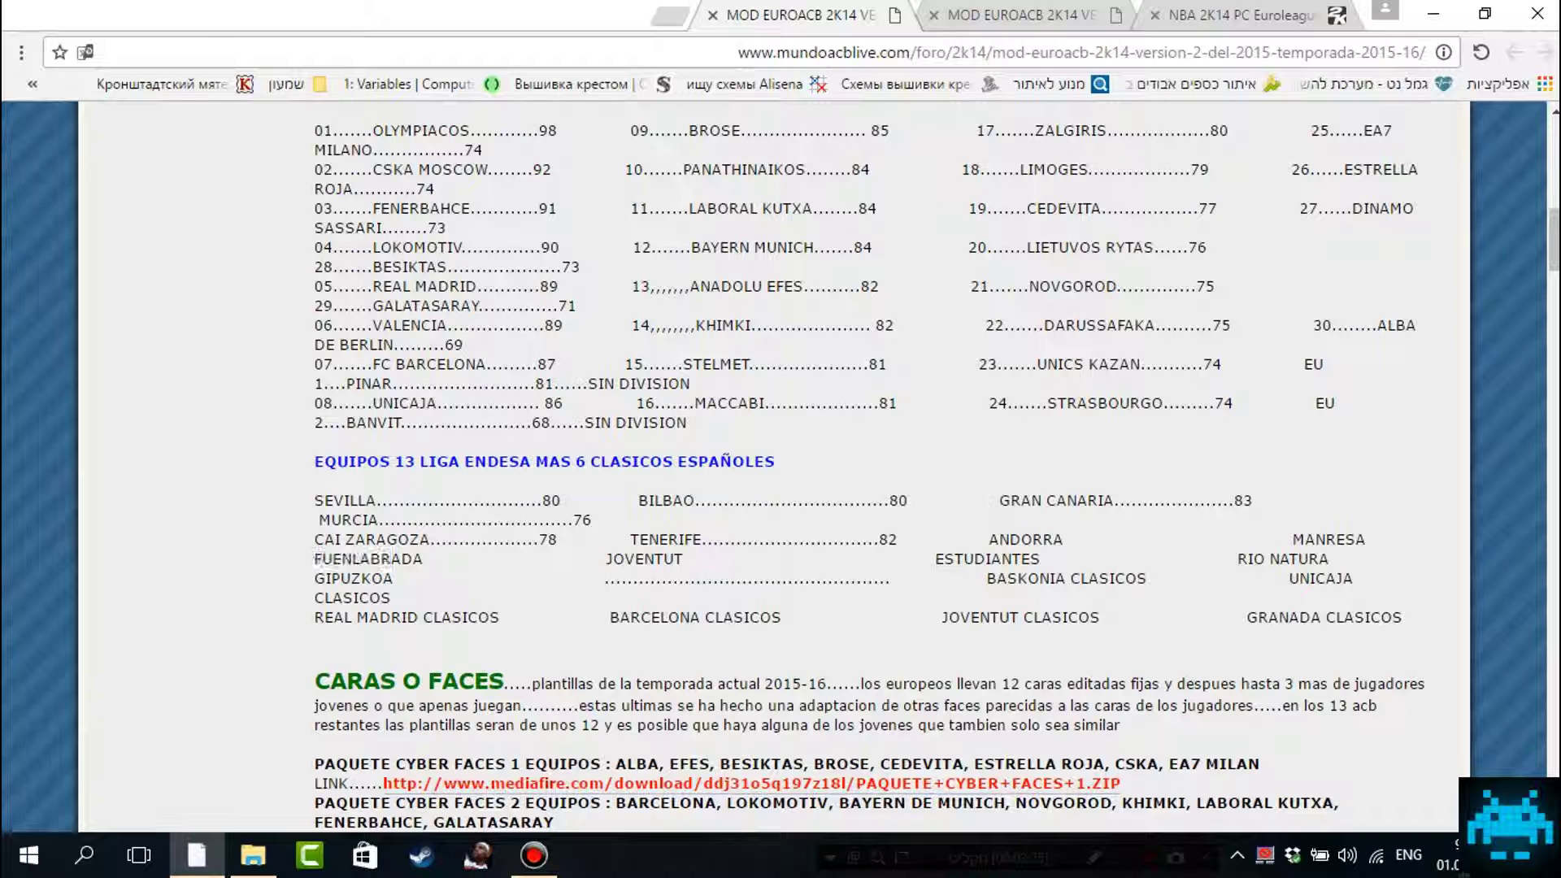
{"action": "scroll", "coordinate": [780, 463], "scroll_direction": "down", "scroll_amount": 3}
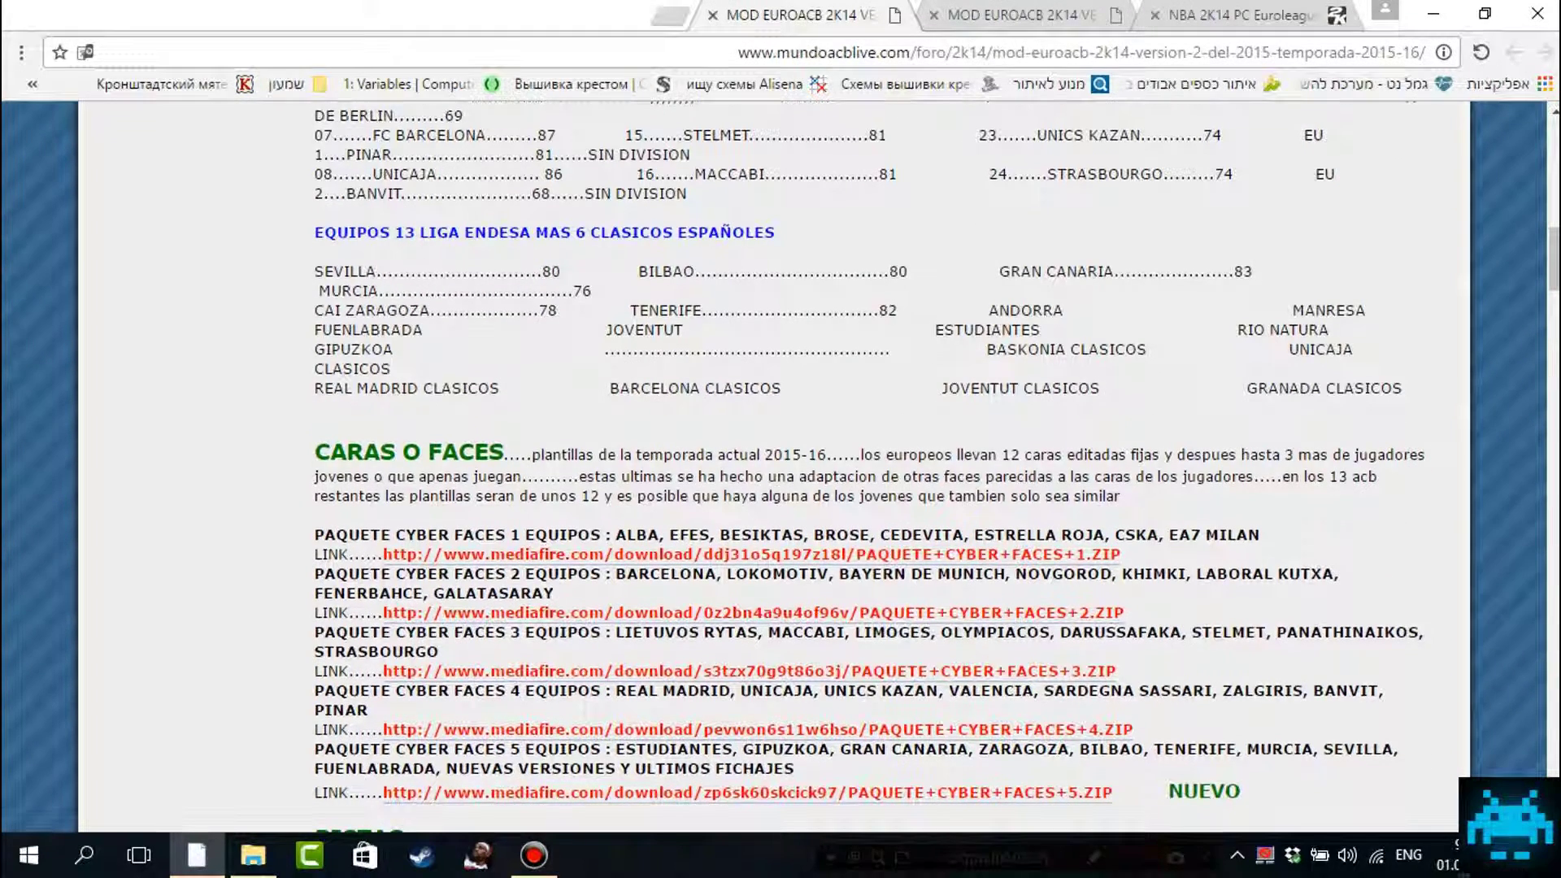
{"action": "scroll", "coordinate": [781, 463], "scroll_direction": "down", "scroll_amount": 2}
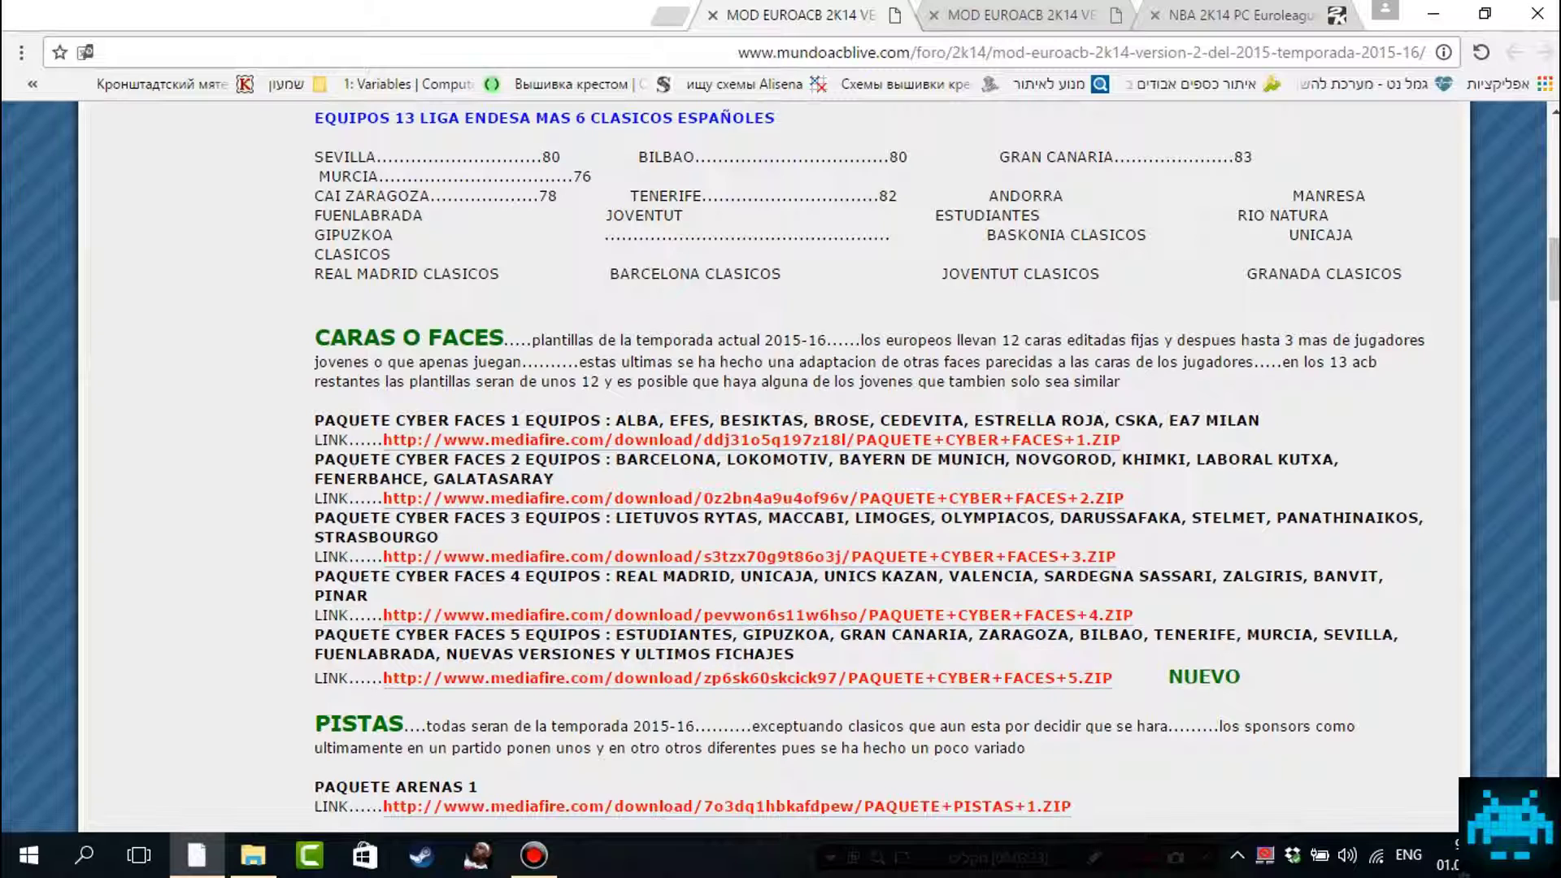
{"action": "scroll", "coordinate": [781, 463], "scroll_direction": "down", "scroll_amount": 3}
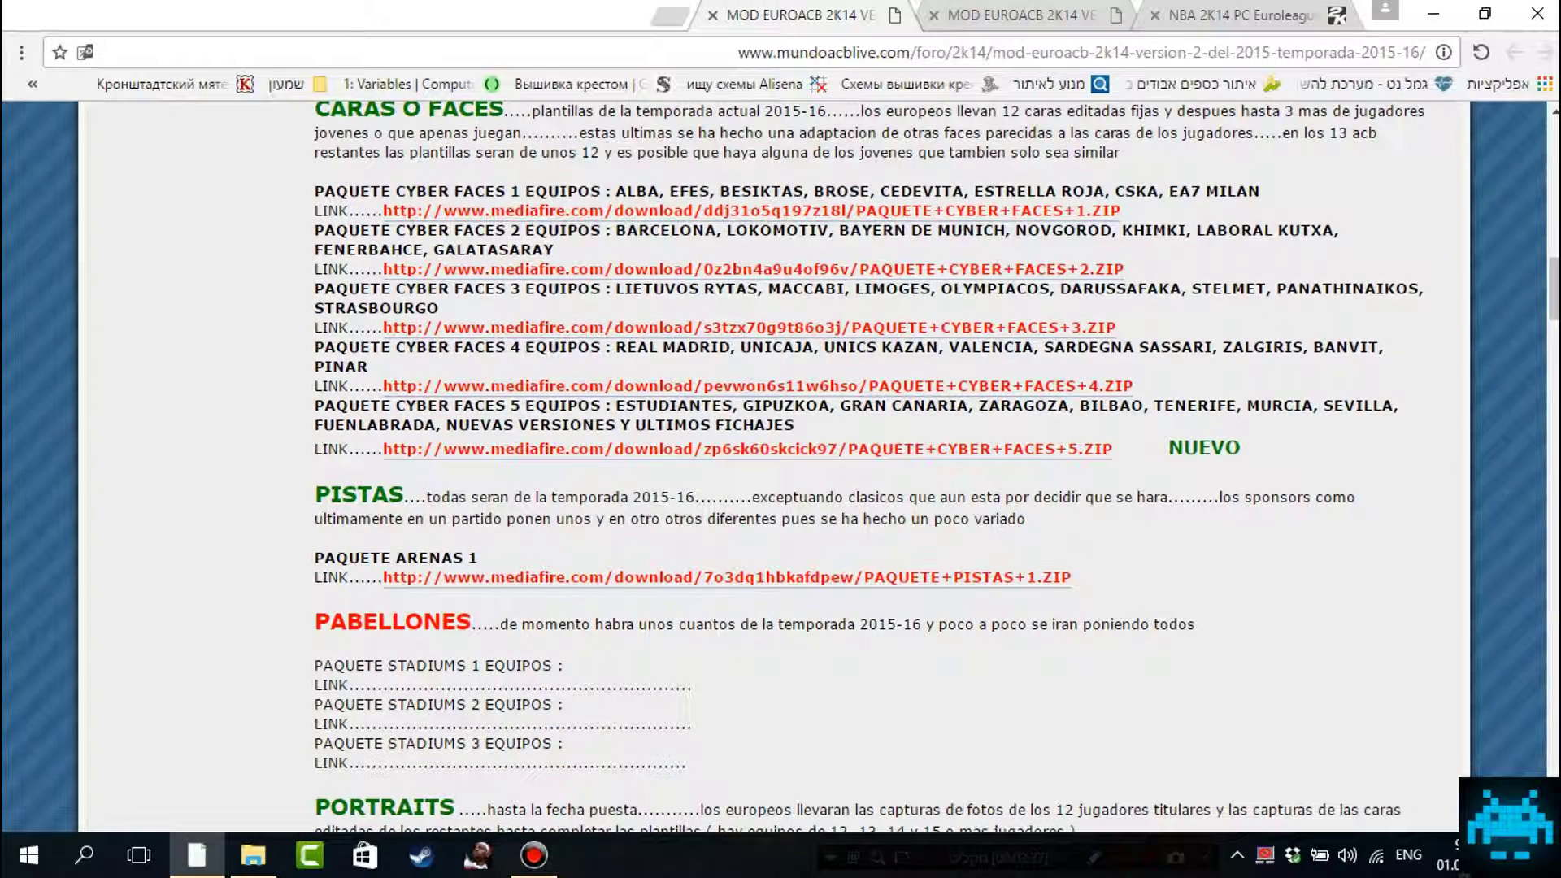
{"action": "scroll", "coordinate": [781, 464], "scroll_direction": "down", "scroll_amount": 3}
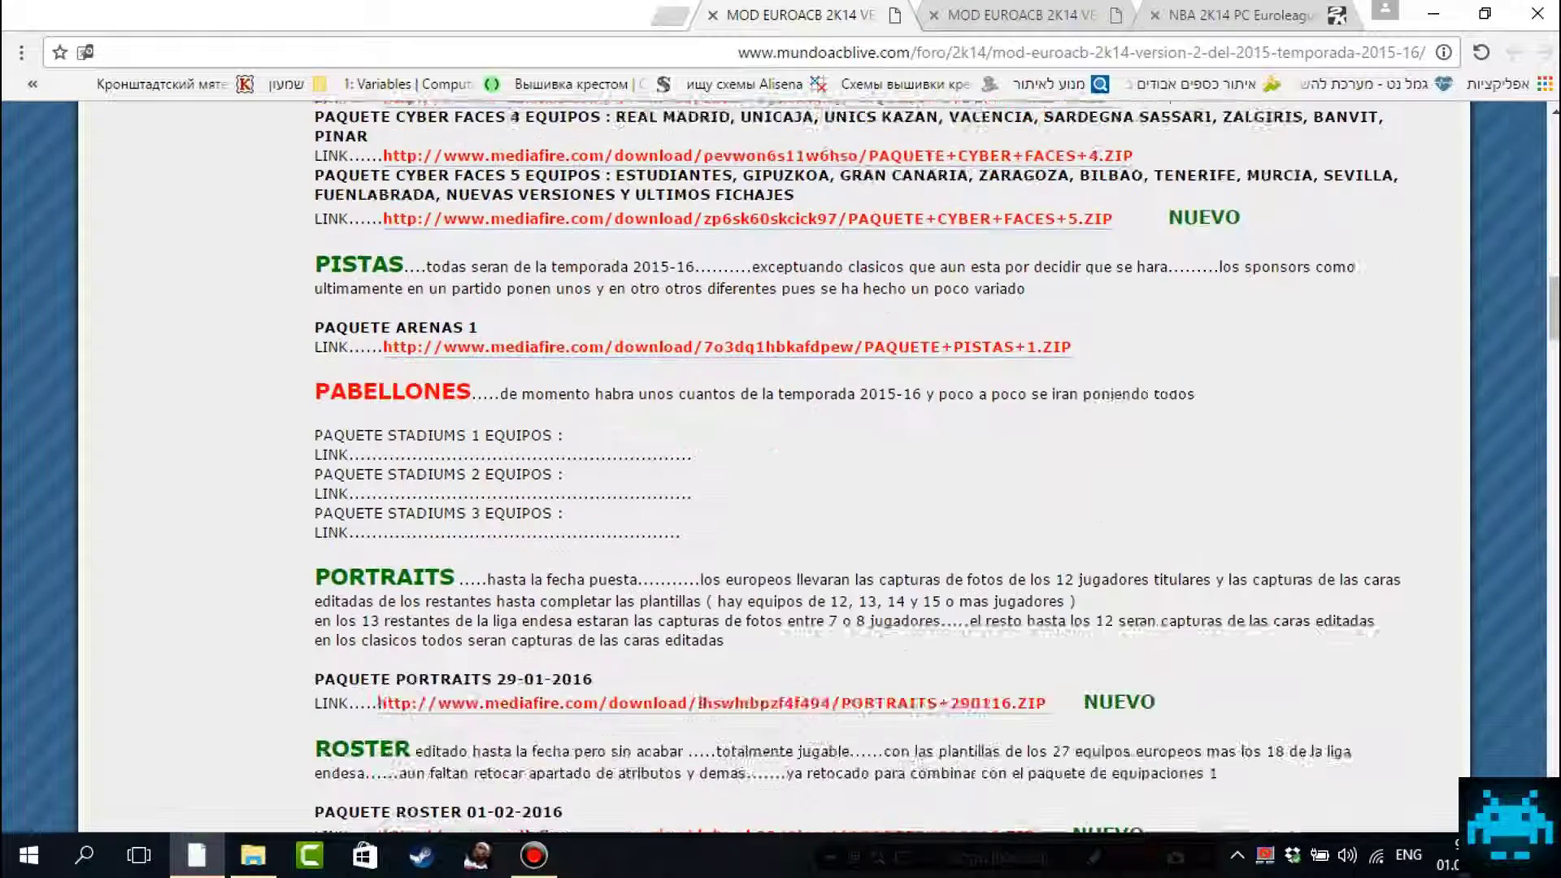
{"action": "scroll", "coordinate": [780, 464], "scroll_direction": "down", "scroll_amount": 2}
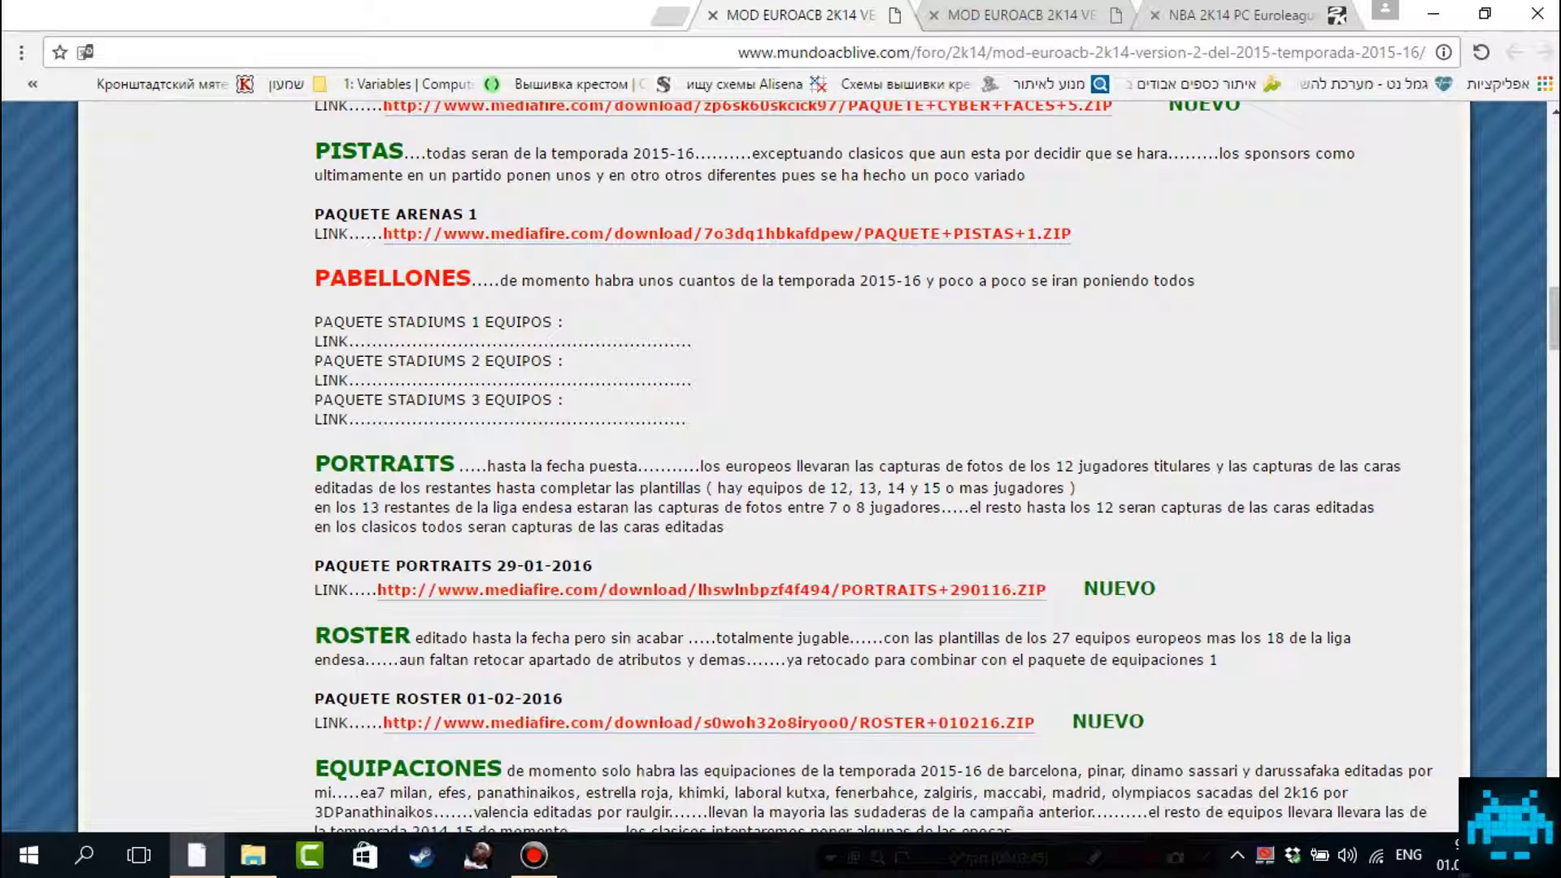
{"action": "scroll", "coordinate": [781, 463], "scroll_direction": "down", "scroll_amount": 4}
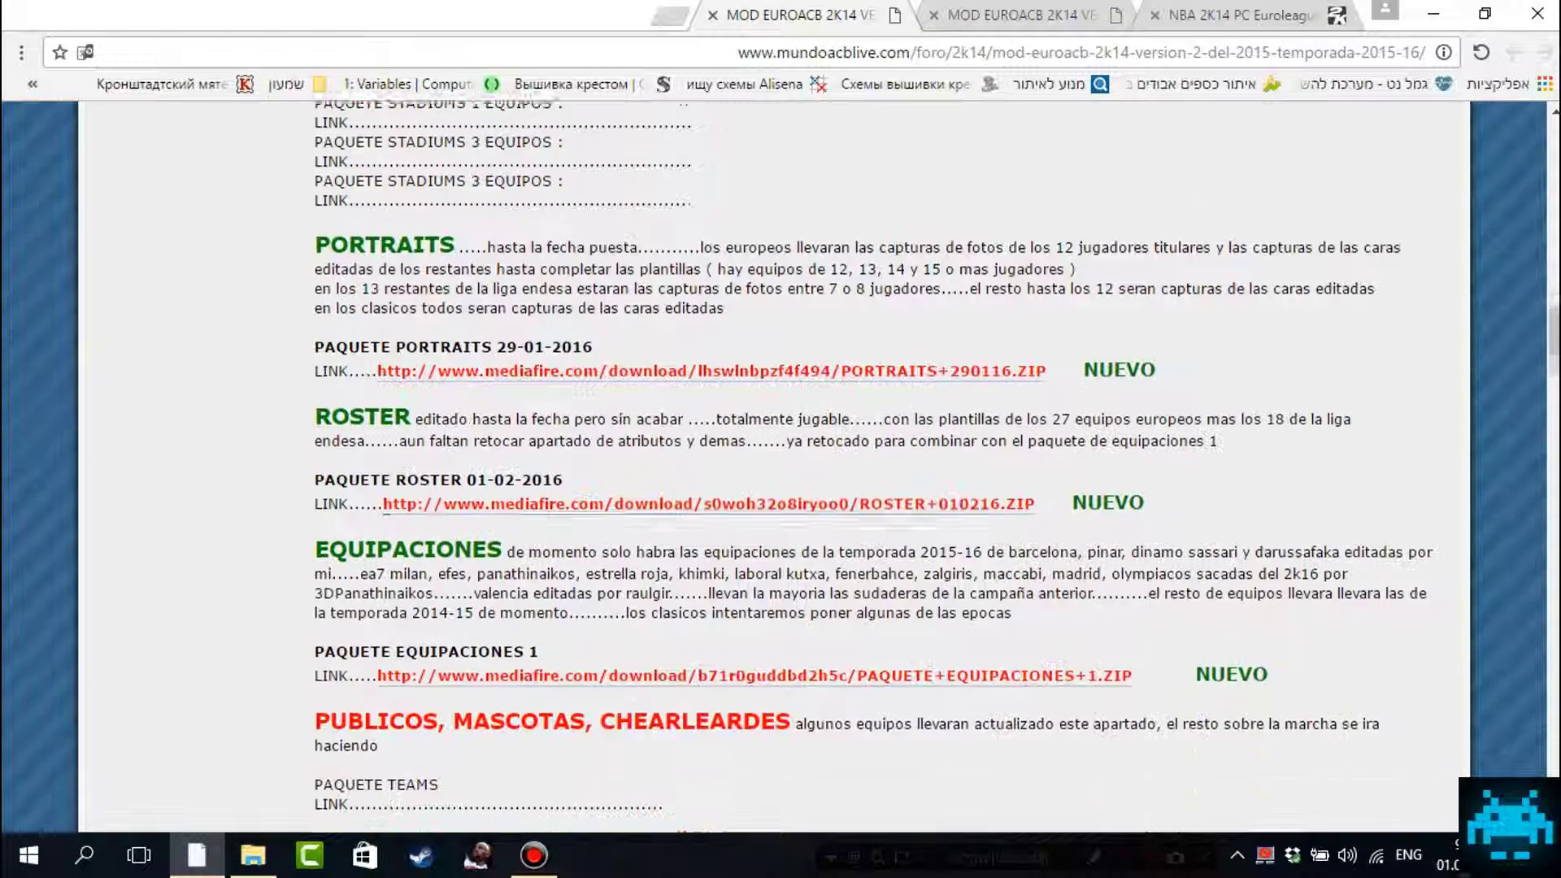
{"action": "scroll", "coordinate": [781, 464], "scroll_direction": "down", "scroll_amount": 2}
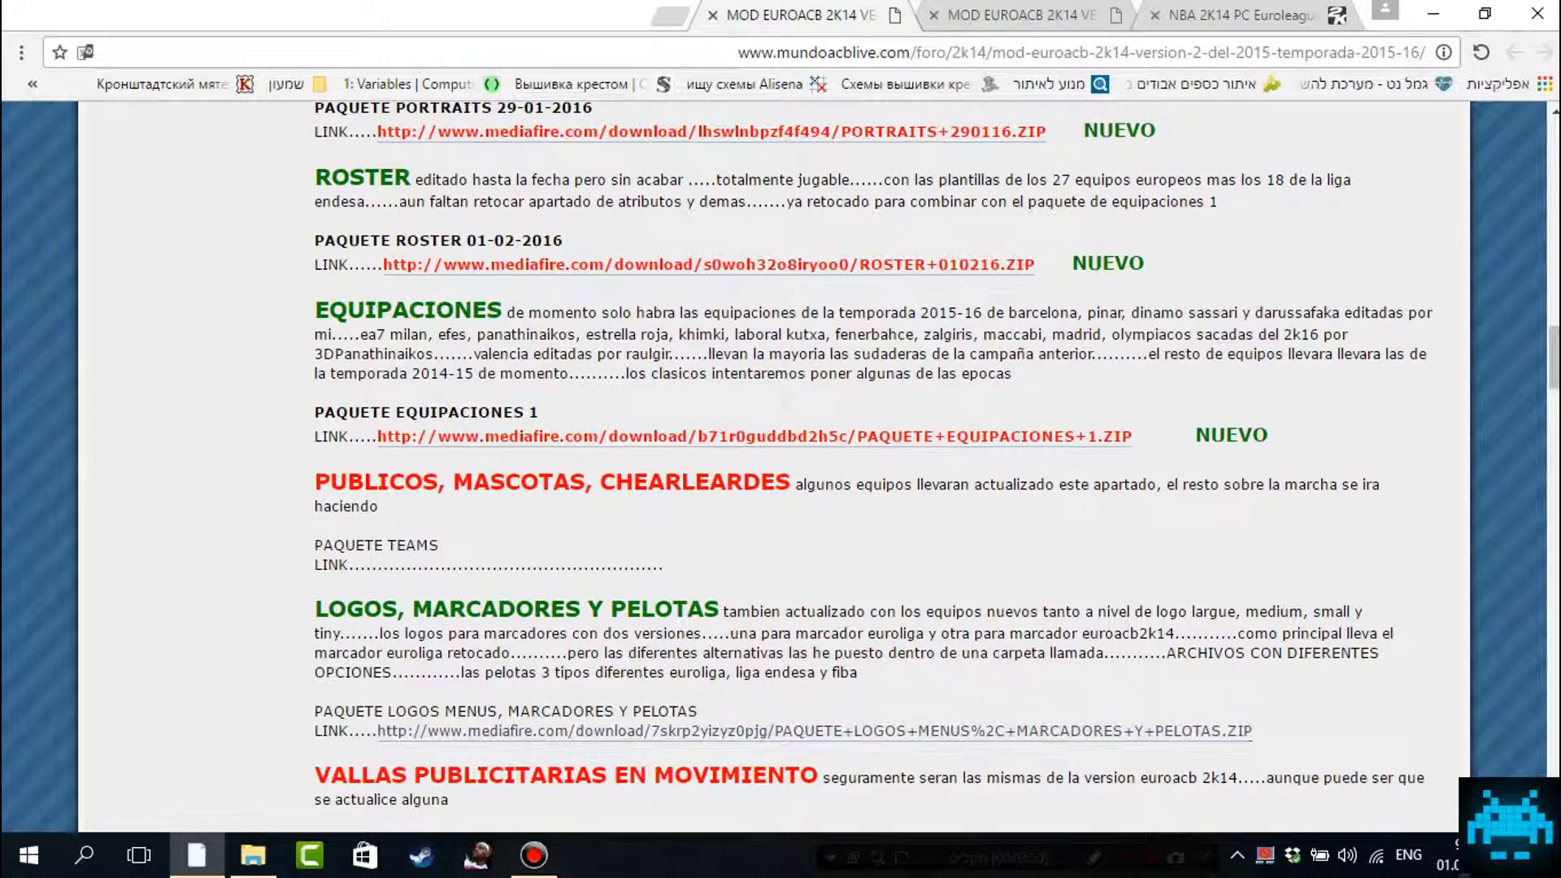
{"action": "scroll", "coordinate": [781, 464], "scroll_direction": "down", "scroll_amount": 6}
{"action": "scroll", "coordinate": [780, 463], "scroll_direction": "down", "scroll_amount": 1}
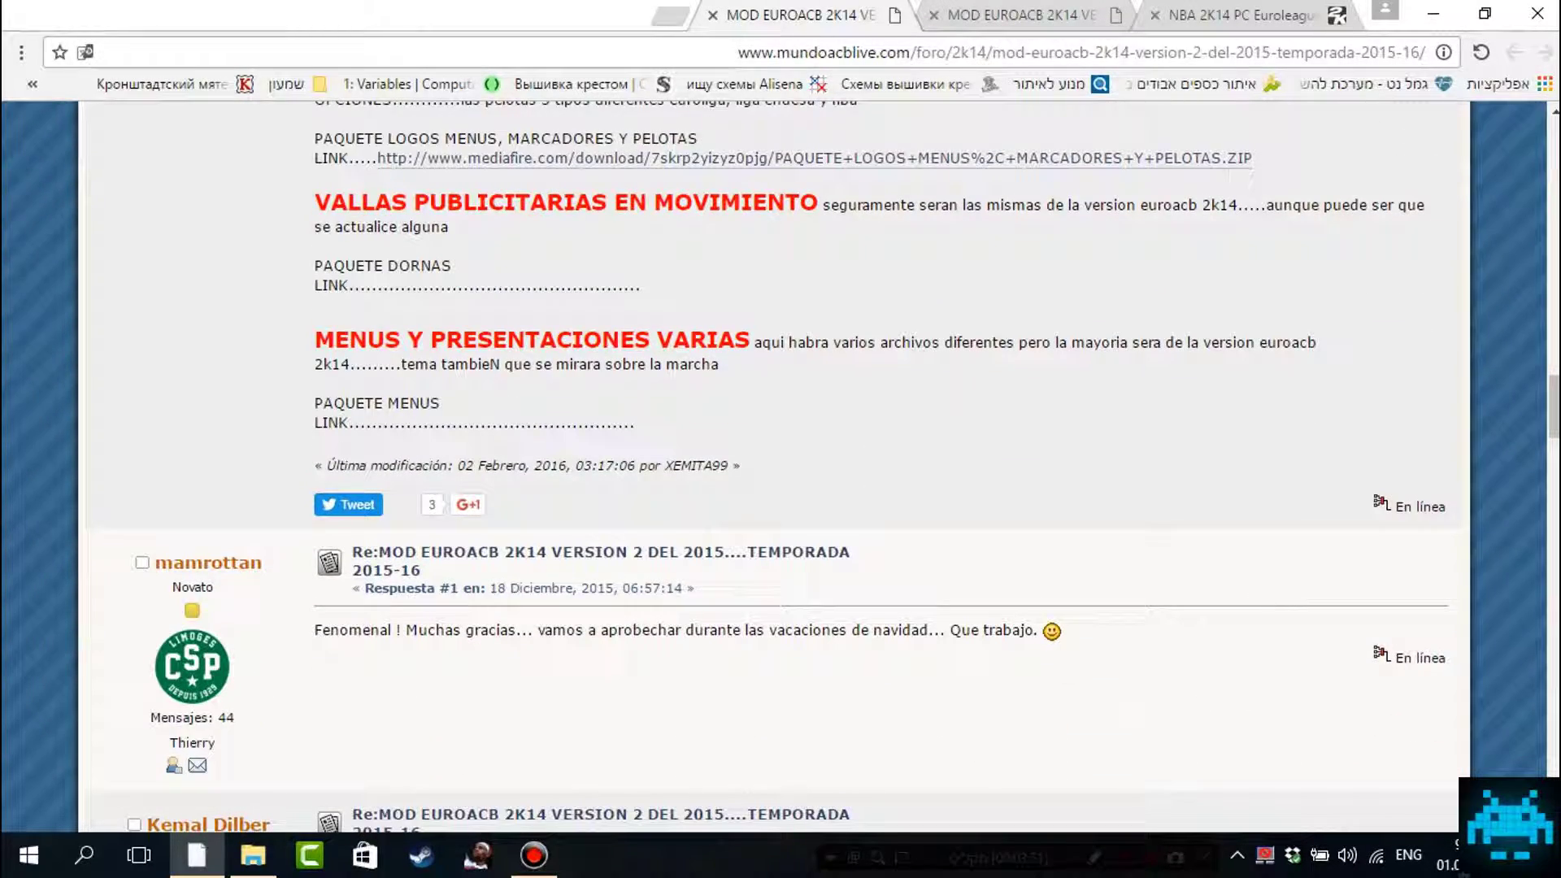
Step: Switch to File Explorer and inspect the downloaded ZIP packages in folder 2 of Update for nba 2k14 euroAcb
{"action": "left_click", "coordinate": [1433, 14]}
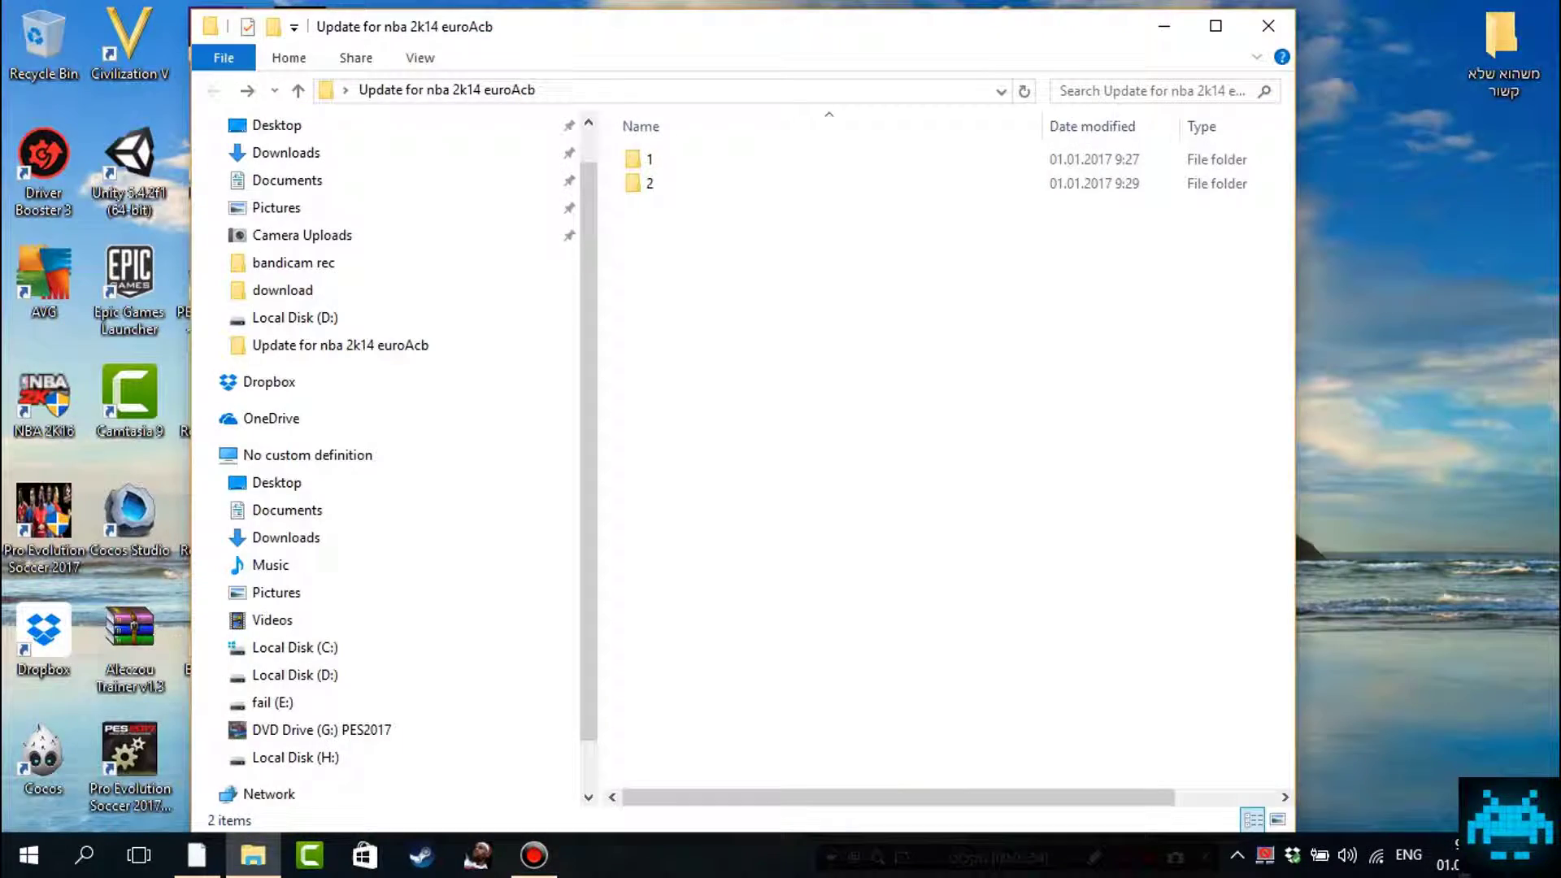
{"action": "double_click", "coordinate": [781, 184]}
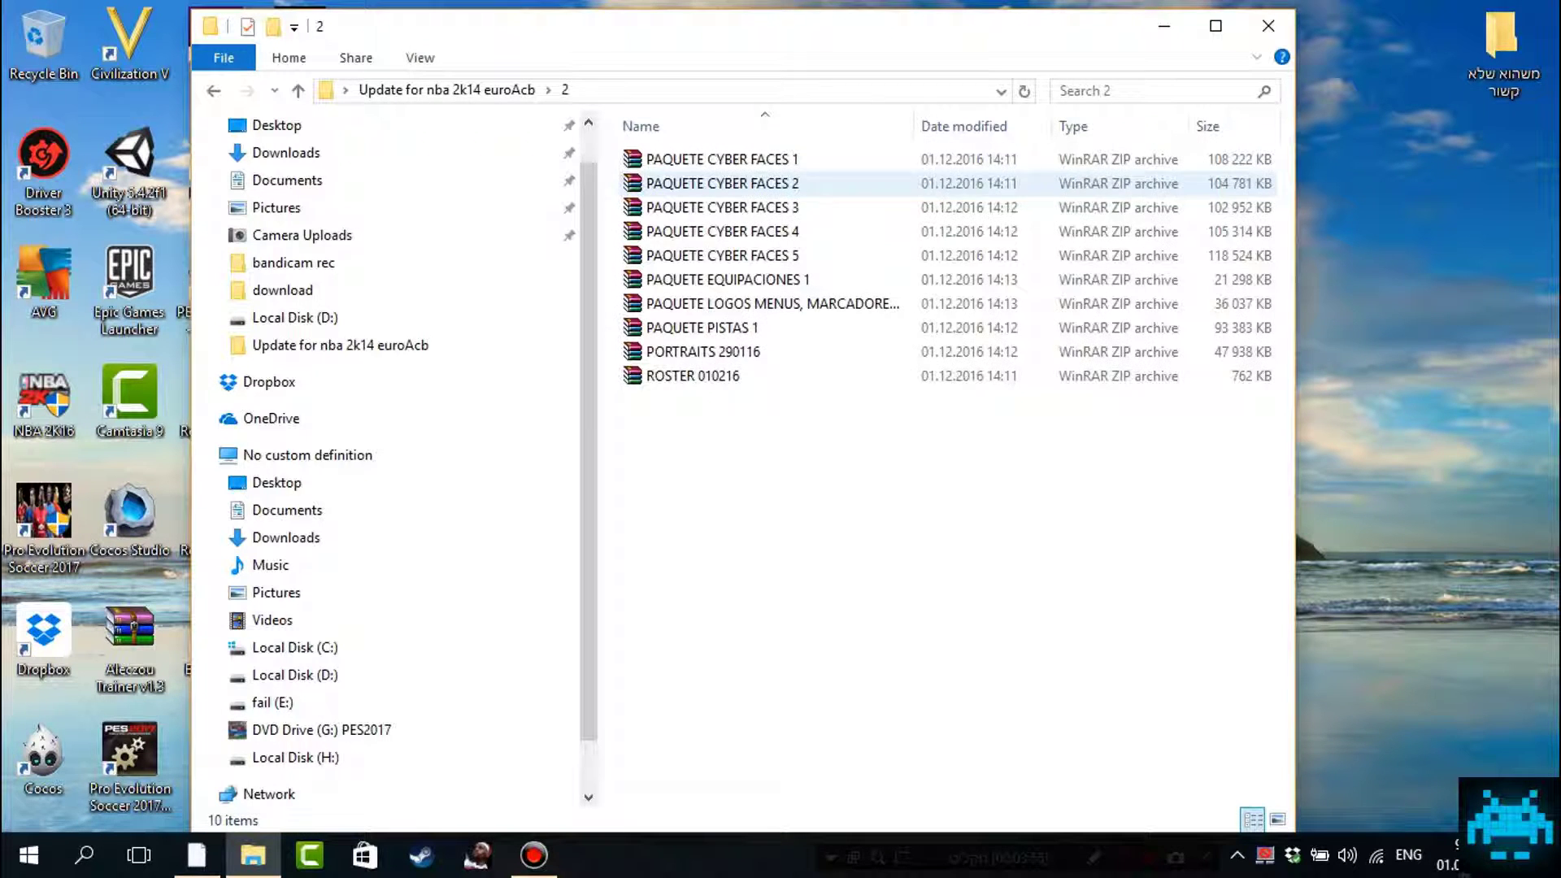
{"action": "left_click_drag", "start_coordinate": [760, 447], "coordinate": [819, 153]}
{"action": "key", "text": "Escape"}
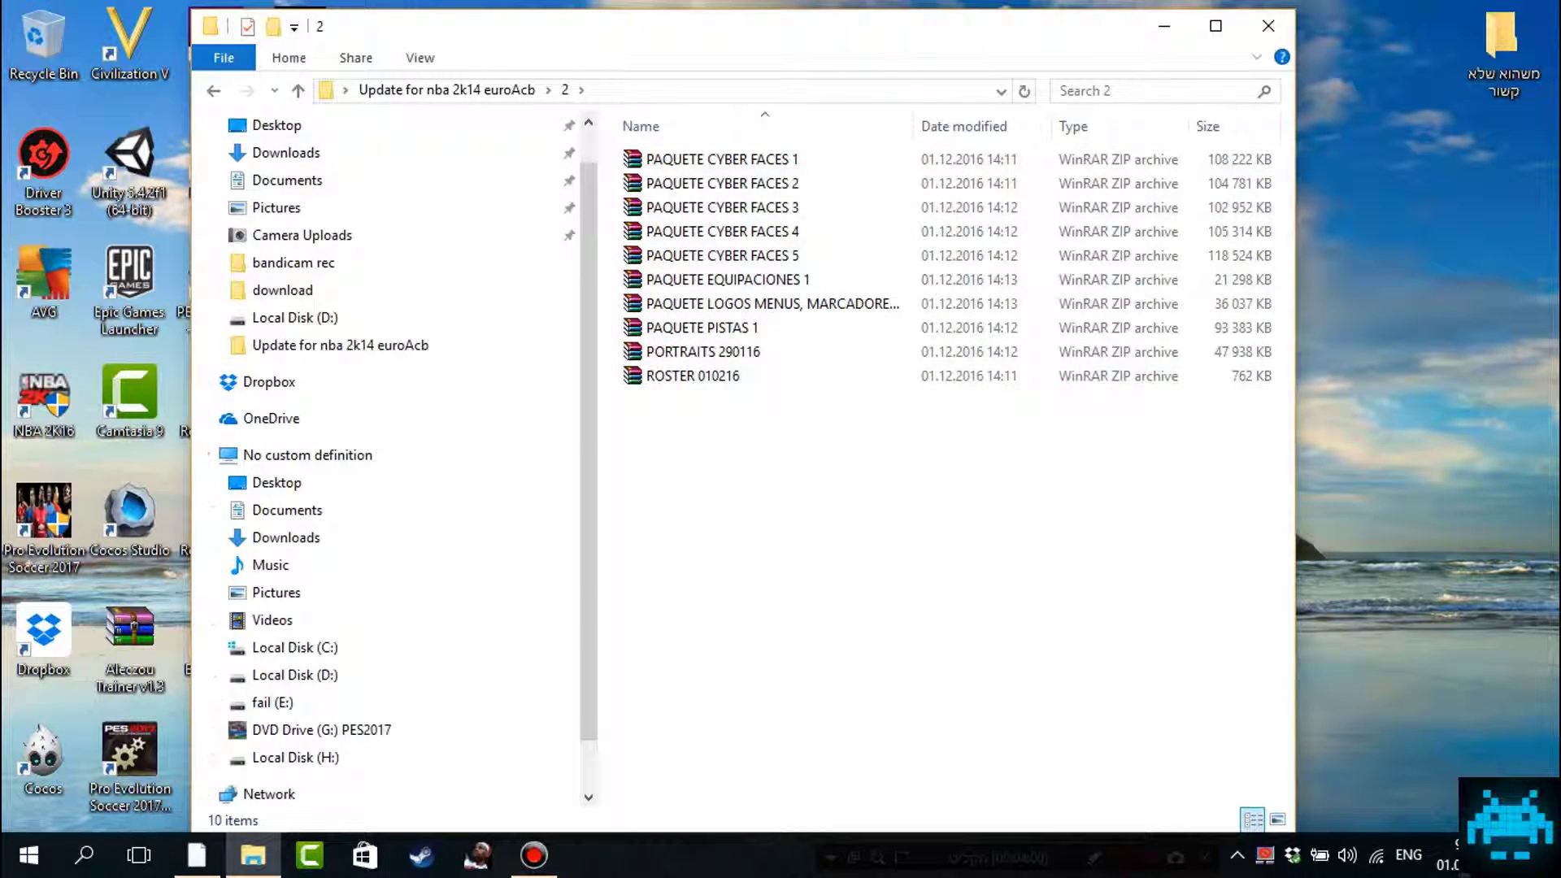
{"action": "key", "text": "BackSpace"}
{"action": "key", "text": "Escape"}
{"action": "left_click", "coordinate": [1164, 26]}
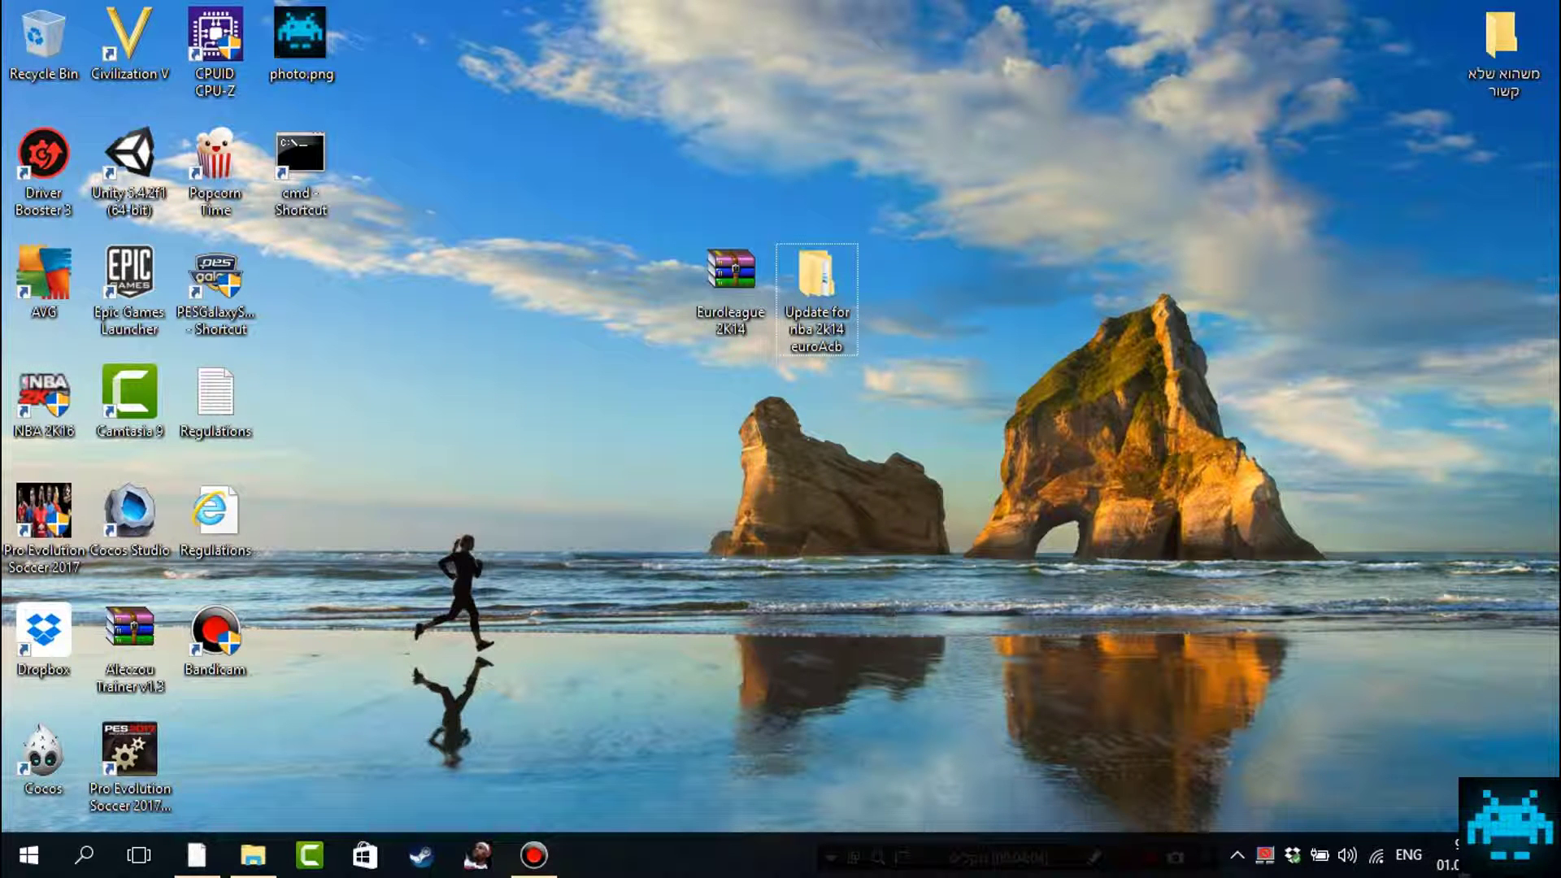
Step: Open the Euroleague 2K14 archive in WinRAR, dismiss the license notice and enter the folder containing Shoes, Saves and IFF
{"action": "left_click", "coordinate": [732, 289]}
{"action": "key", "text": "Return"}
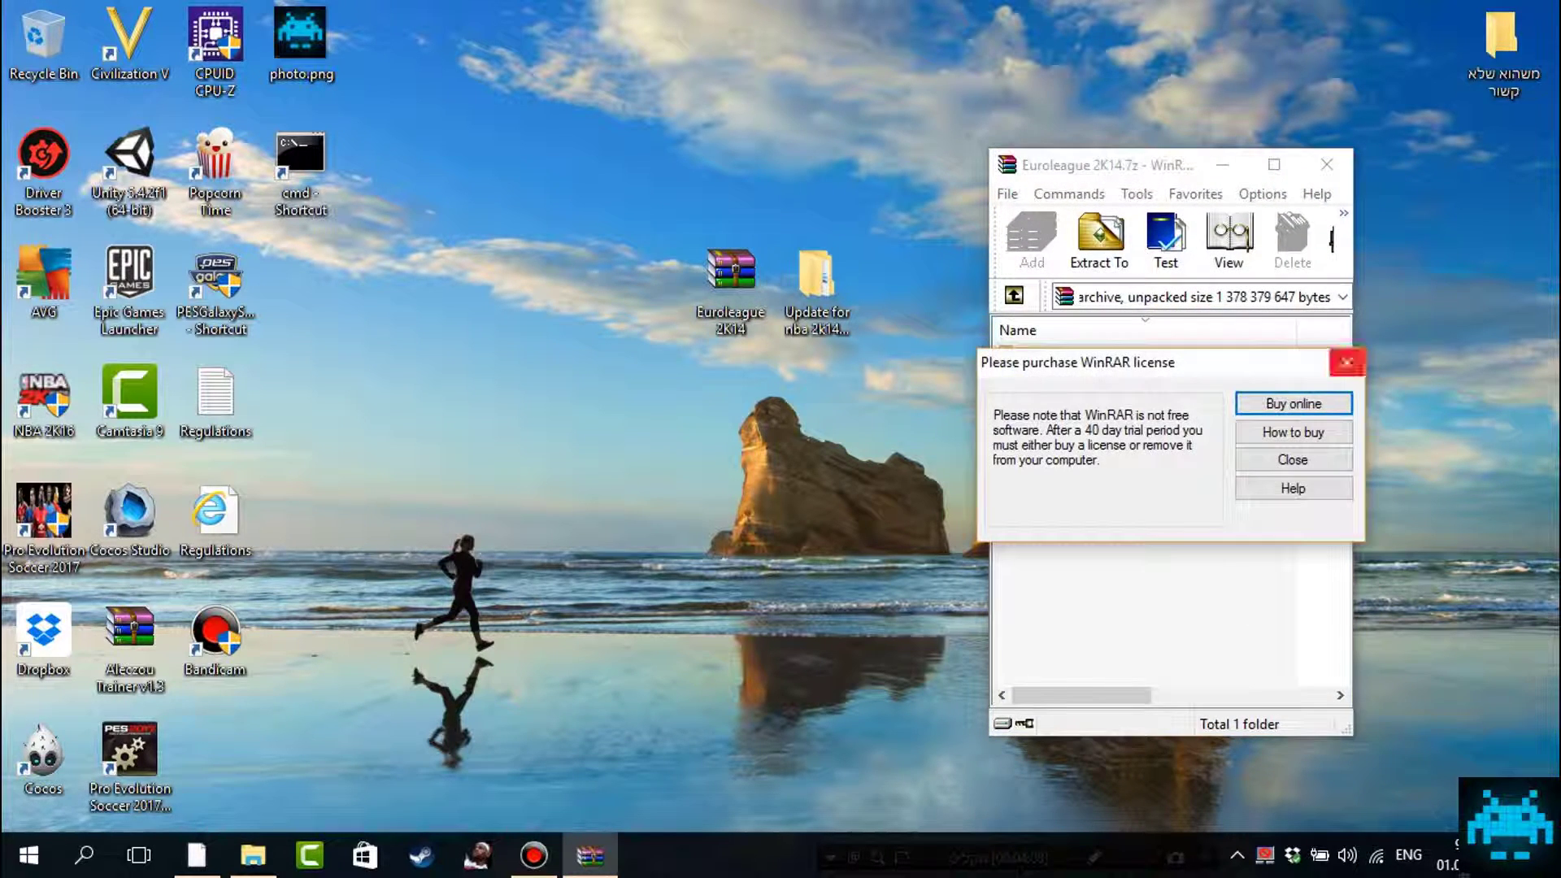
{"action": "left_click", "coordinate": [1347, 360]}
{"action": "double_click", "coordinate": [1066, 377]}
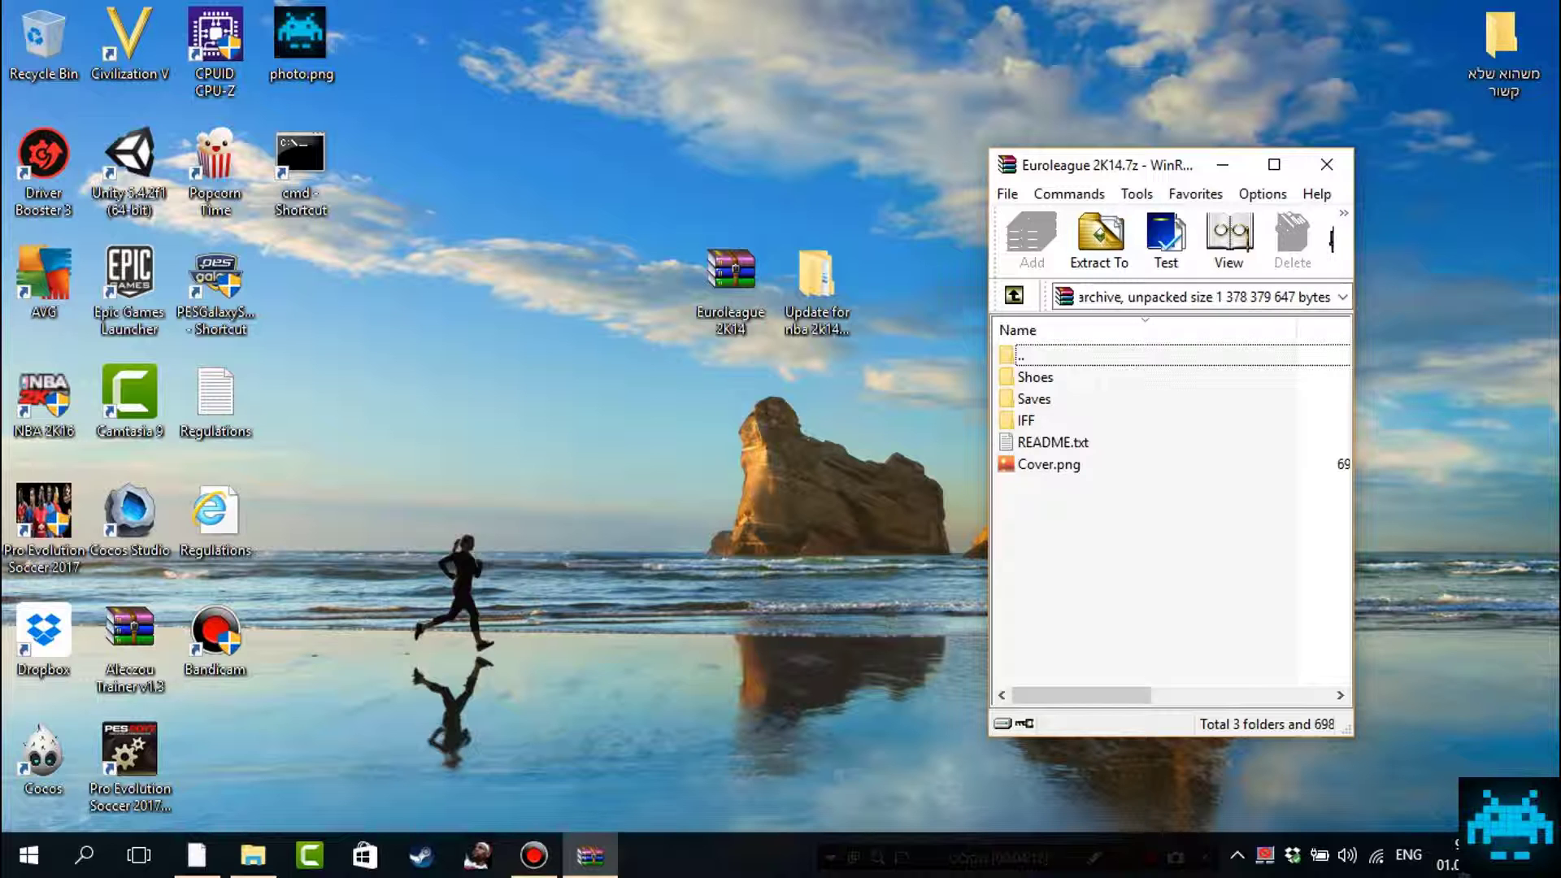
{"action": "left_click_drag", "start_coordinate": [1061, 514], "coordinate": [1036, 375]}
{"action": "left_click", "coordinate": [1060, 514]}
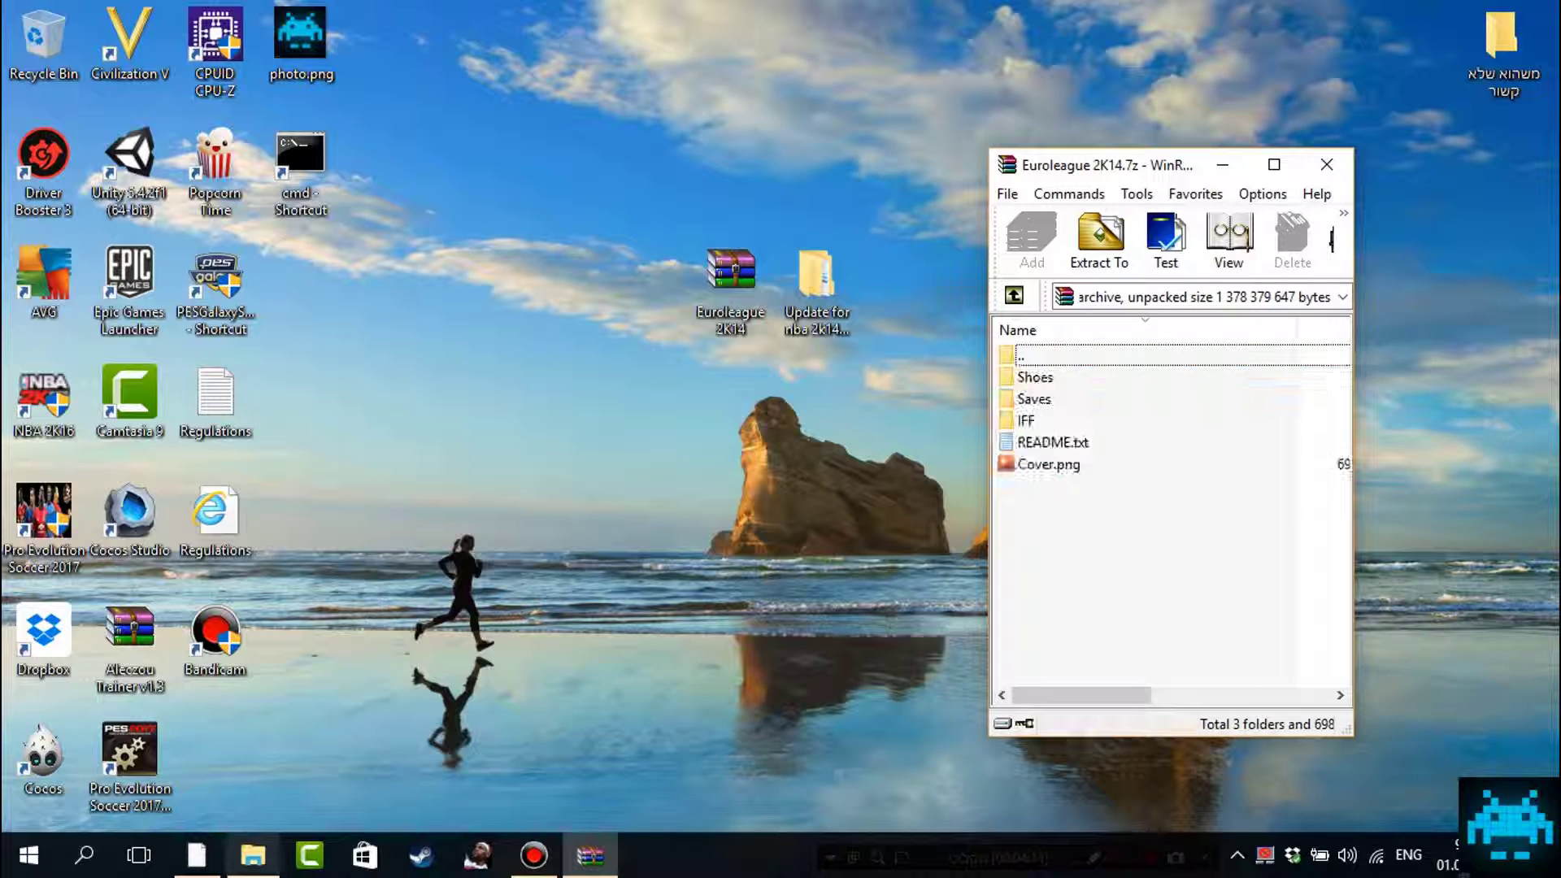
Step: Bring up the computer's drives in File Explorer, and open the IFF folder in the Euroleague 2K14 archive
{"action": "left_click", "coordinate": [253, 855]}
{"action": "left_click", "coordinate": [307, 454]}
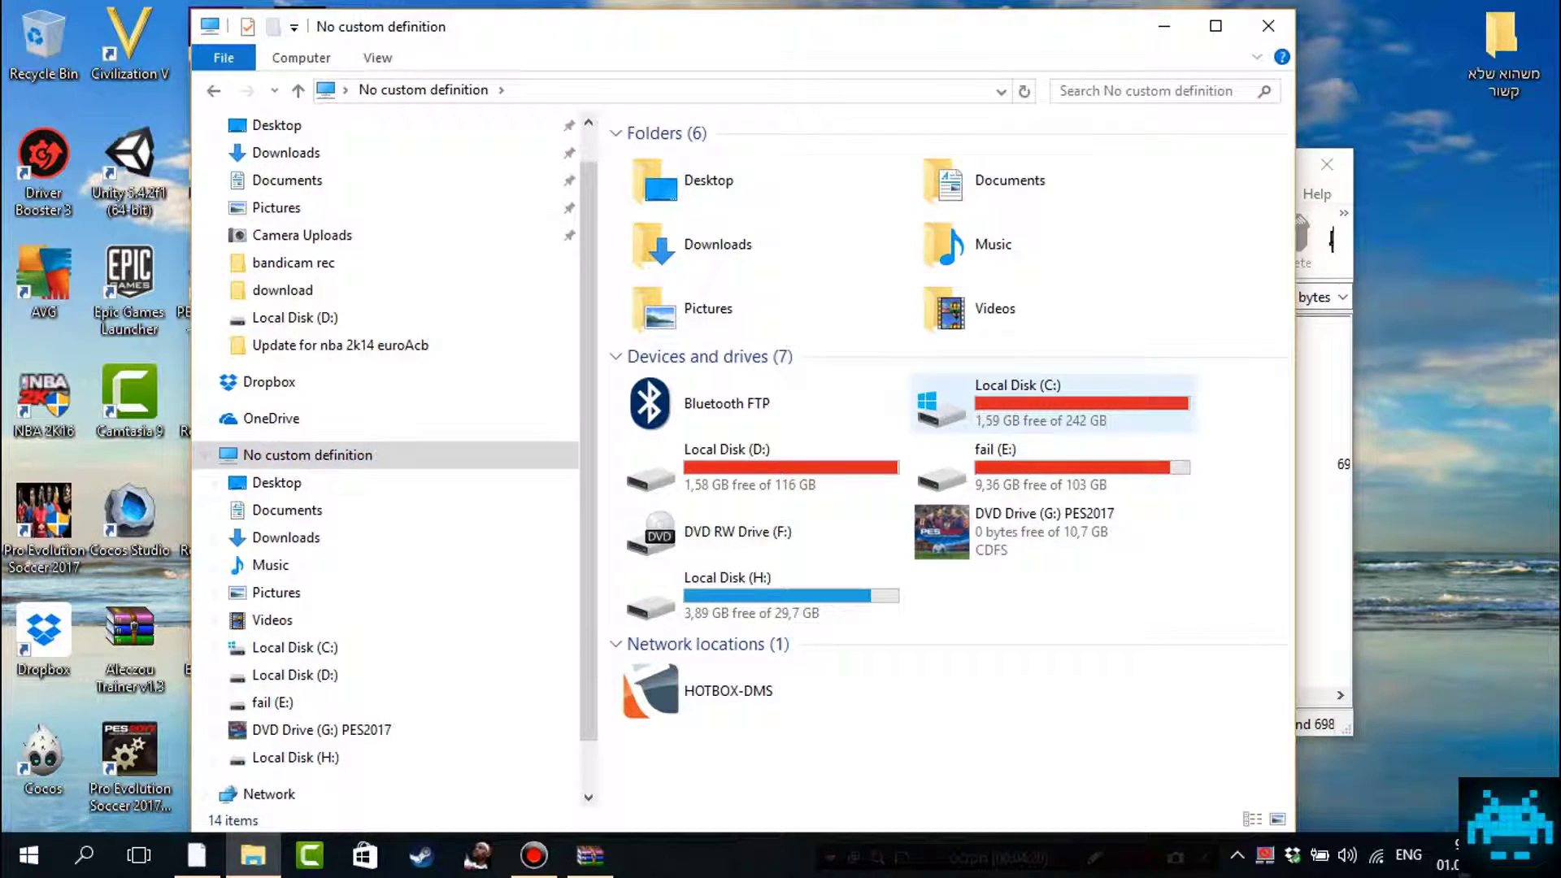
{"action": "left_click", "coordinate": [1164, 26]}
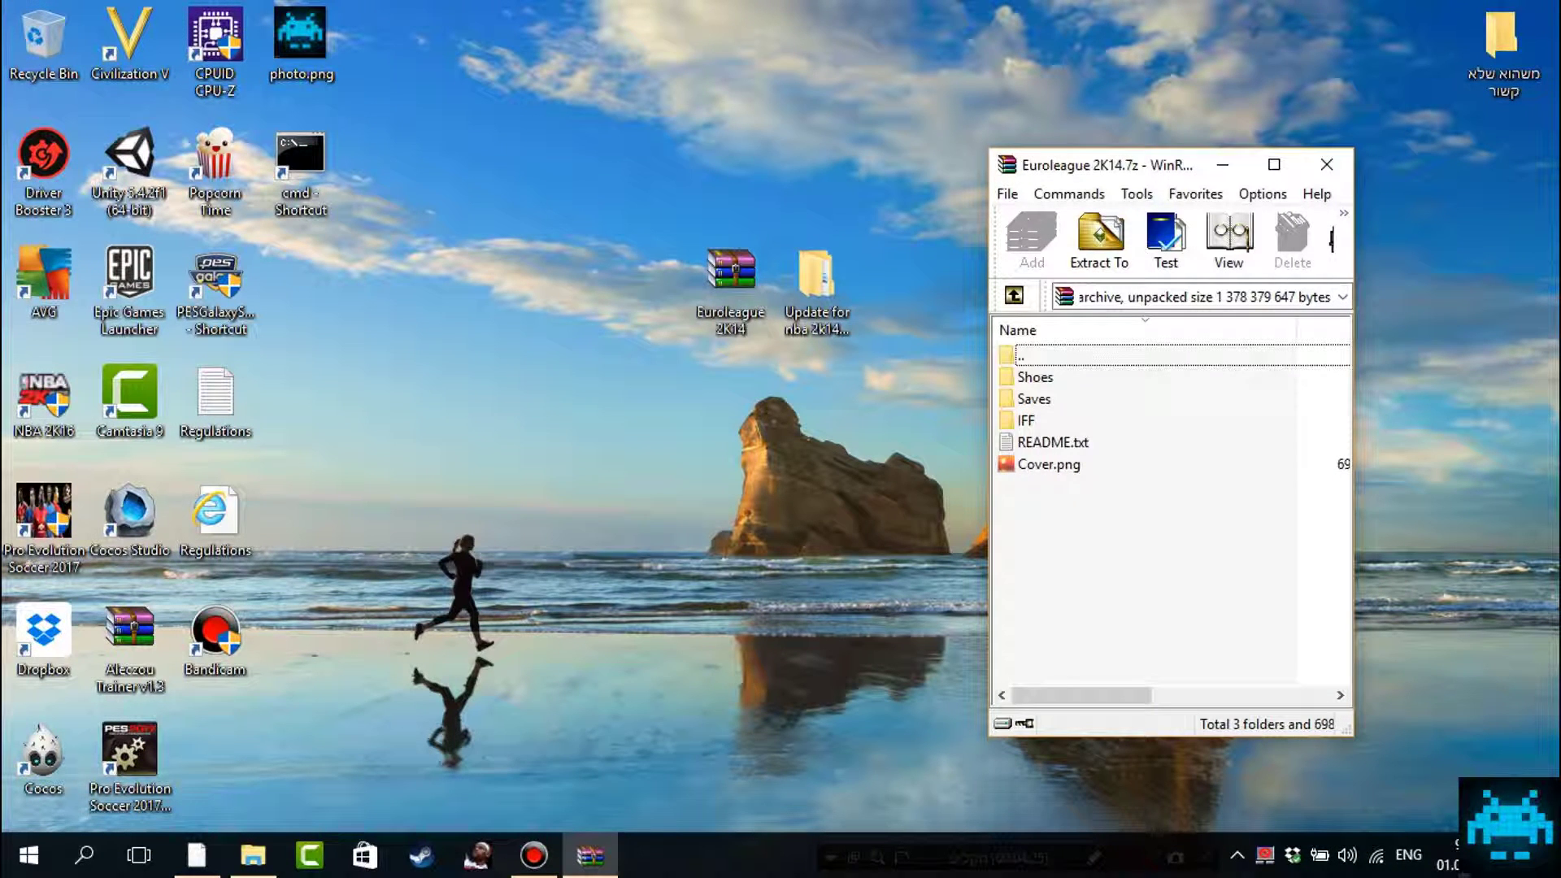
{"action": "double_click", "coordinate": [1027, 420]}
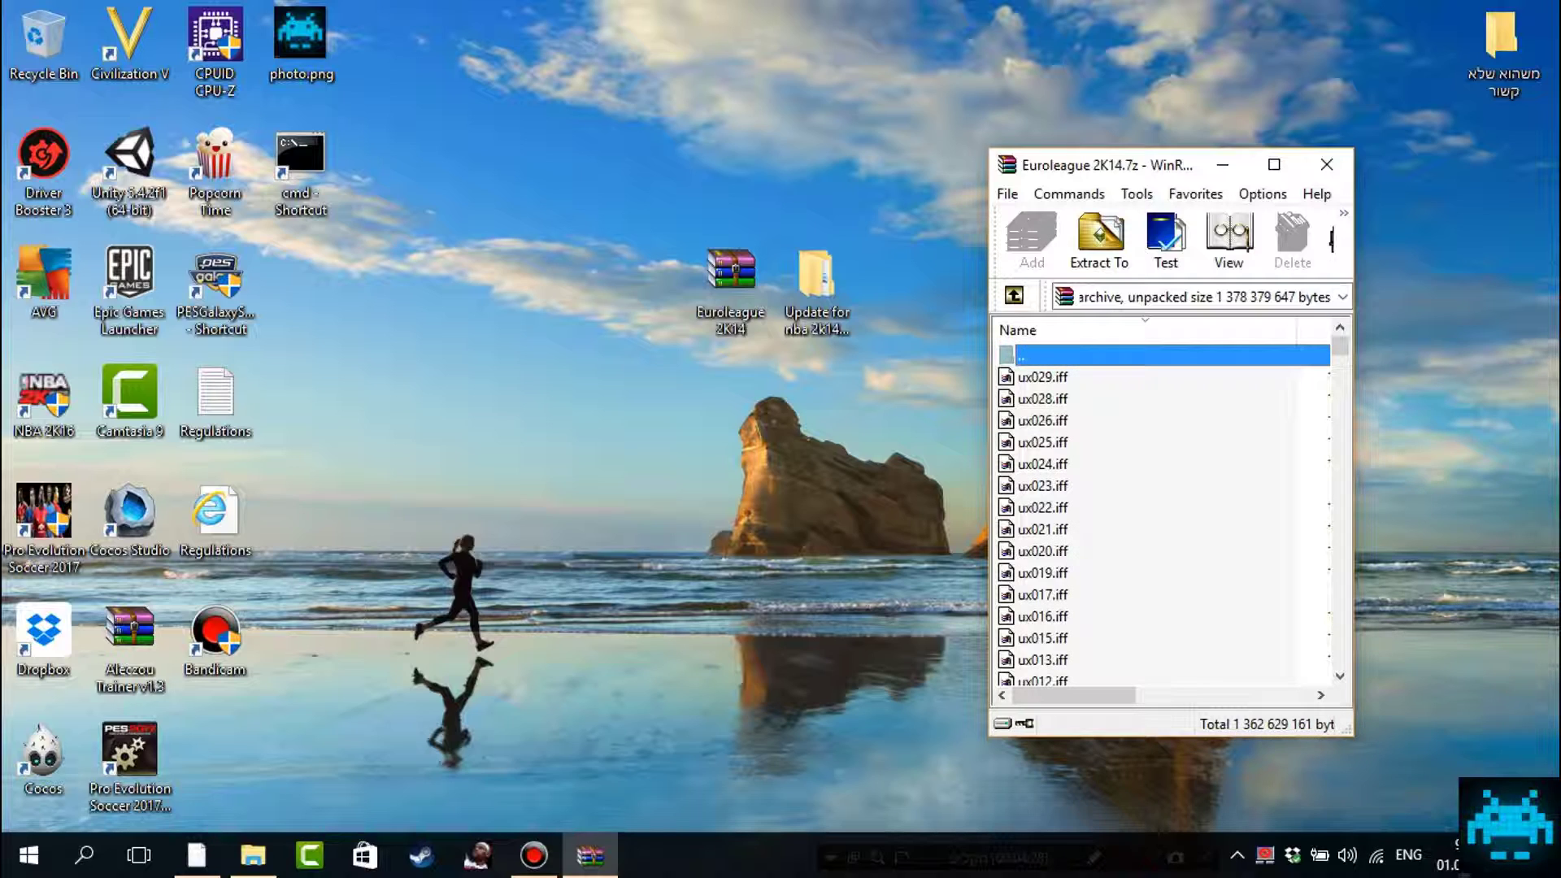
Step: Open the game's installation folder D:\Games\NBA 2K14\NBA 2K14 in File Explorer
{"action": "left_click", "coordinate": [252, 854]}
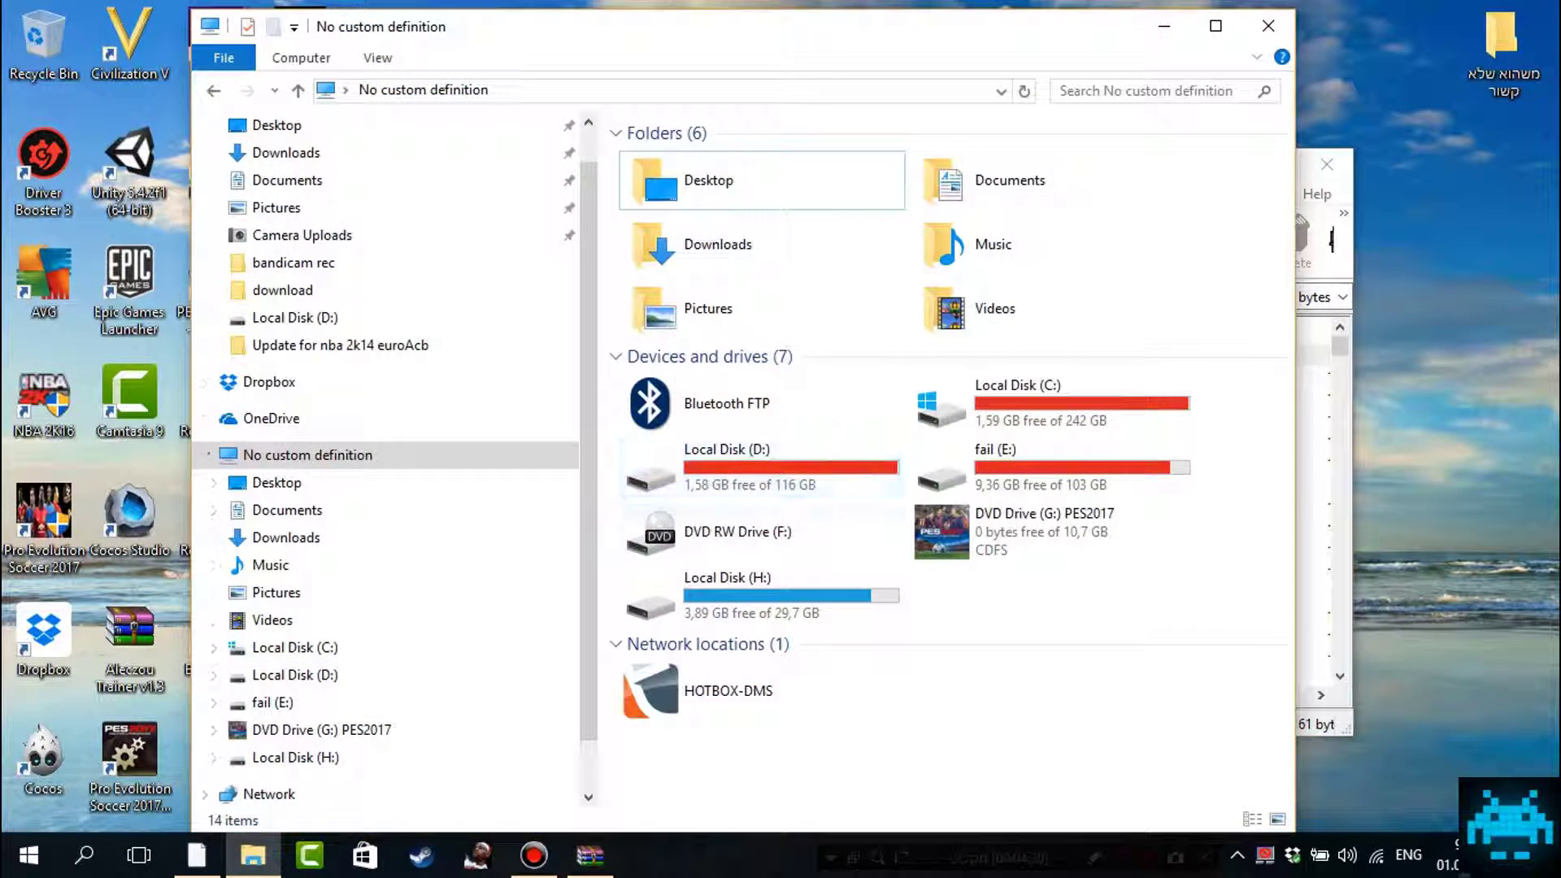
{"action": "left_click", "coordinate": [760, 467]}
{"action": "double_click", "coordinate": [761, 468]}
{"action": "double_click", "coordinate": [667, 255]}
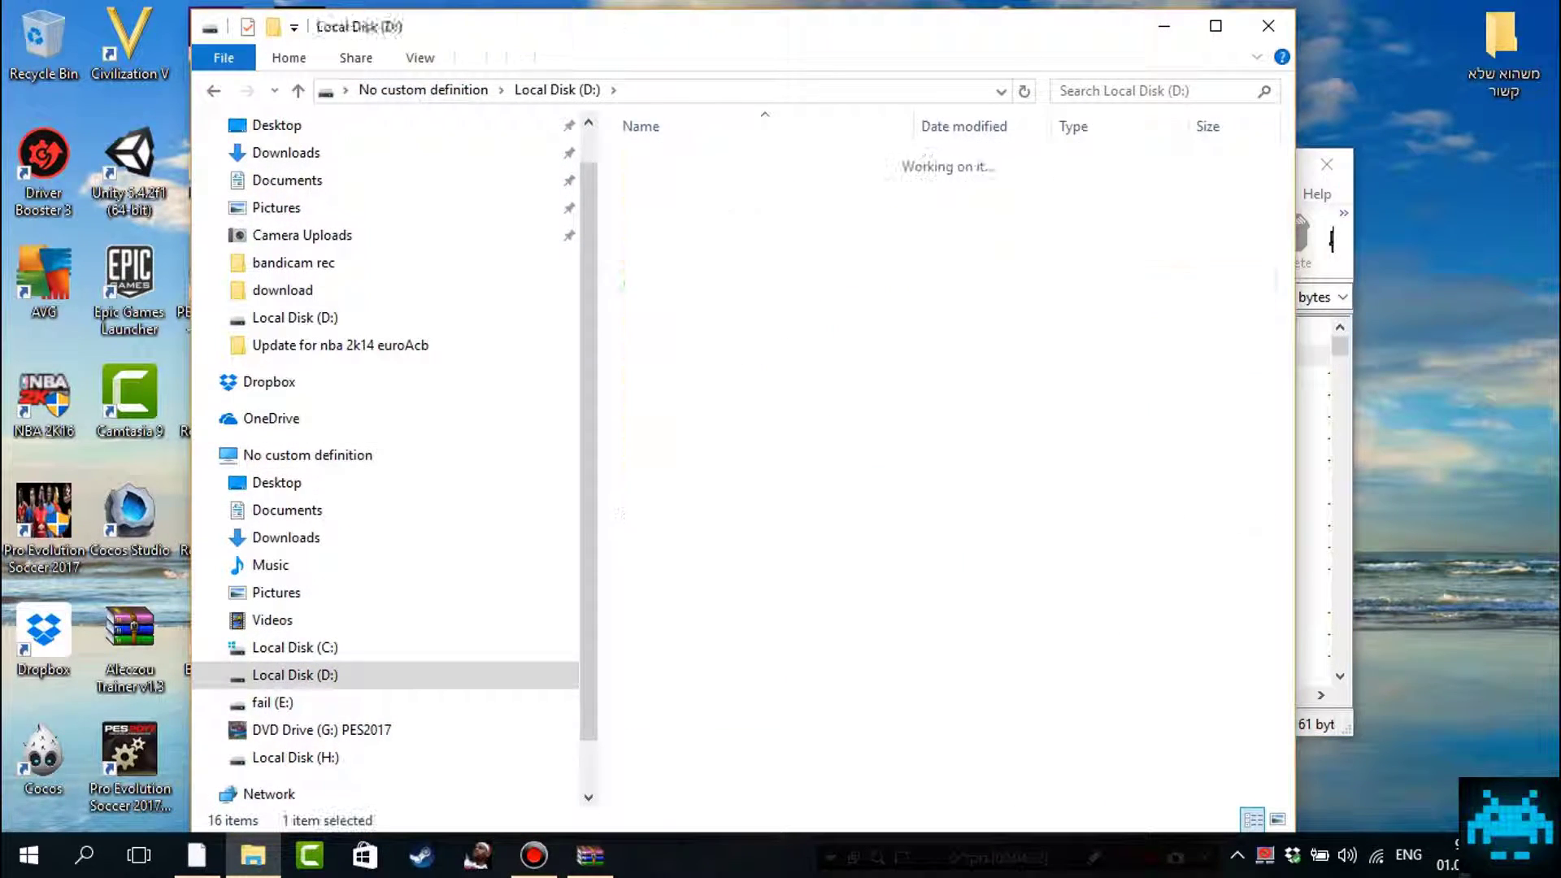
{"action": "double_click", "coordinate": [675, 158]}
{"action": "double_click", "coordinate": [676, 159]}
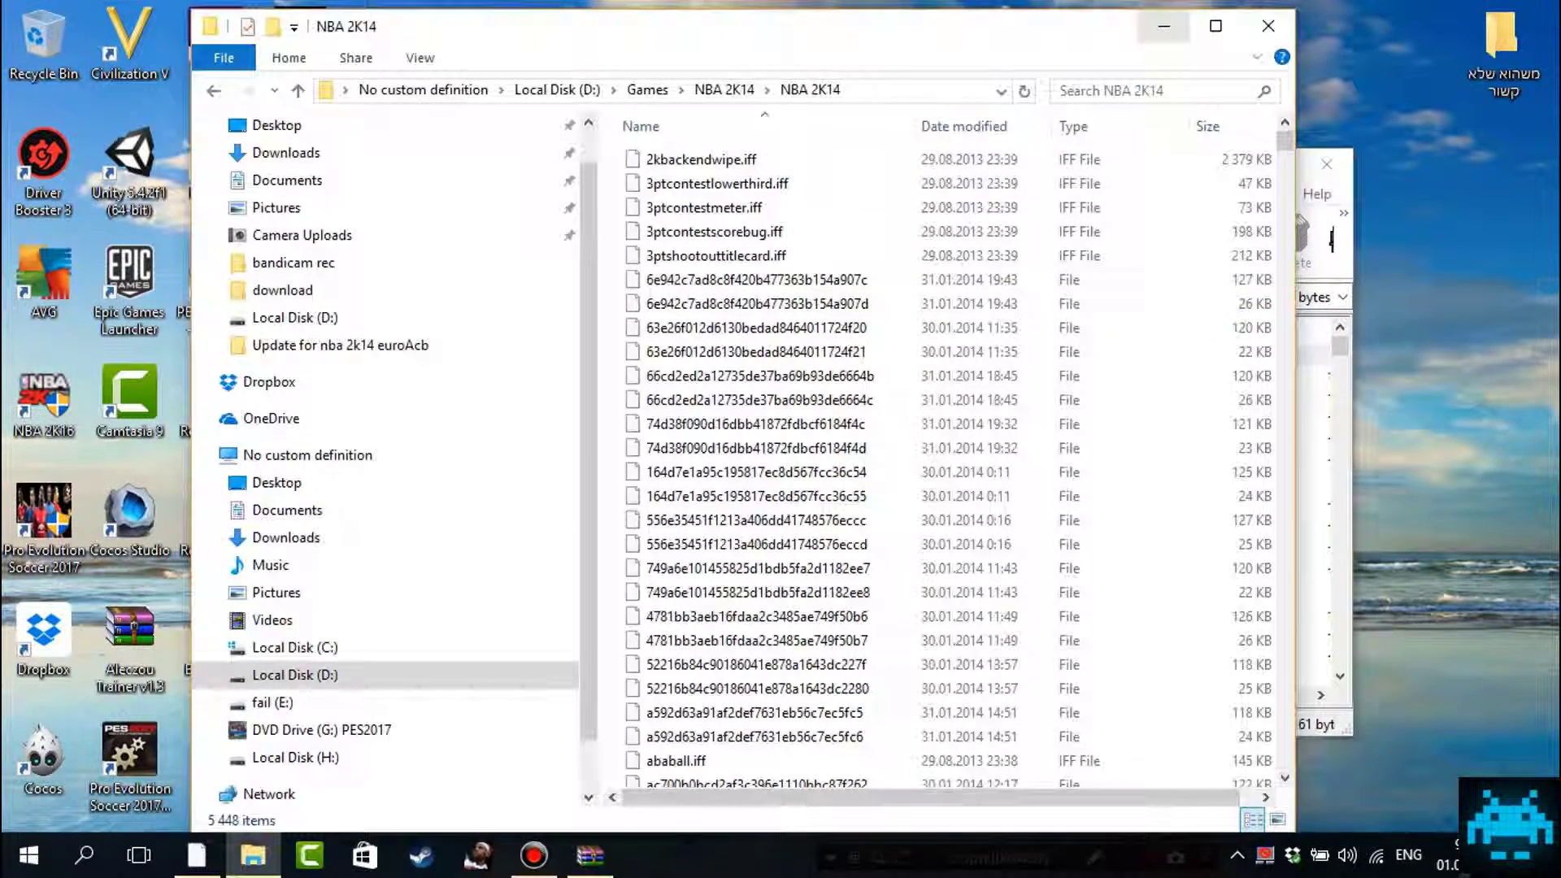
Step: Arrange the archive window and the NBA 2K14 game folder side by side, and look over the archive's IFF files
{"action": "left_click", "coordinate": [1164, 25]}
{"action": "left_click_drag", "start_coordinate": [1135, 176], "coordinate": [1320, 149]}
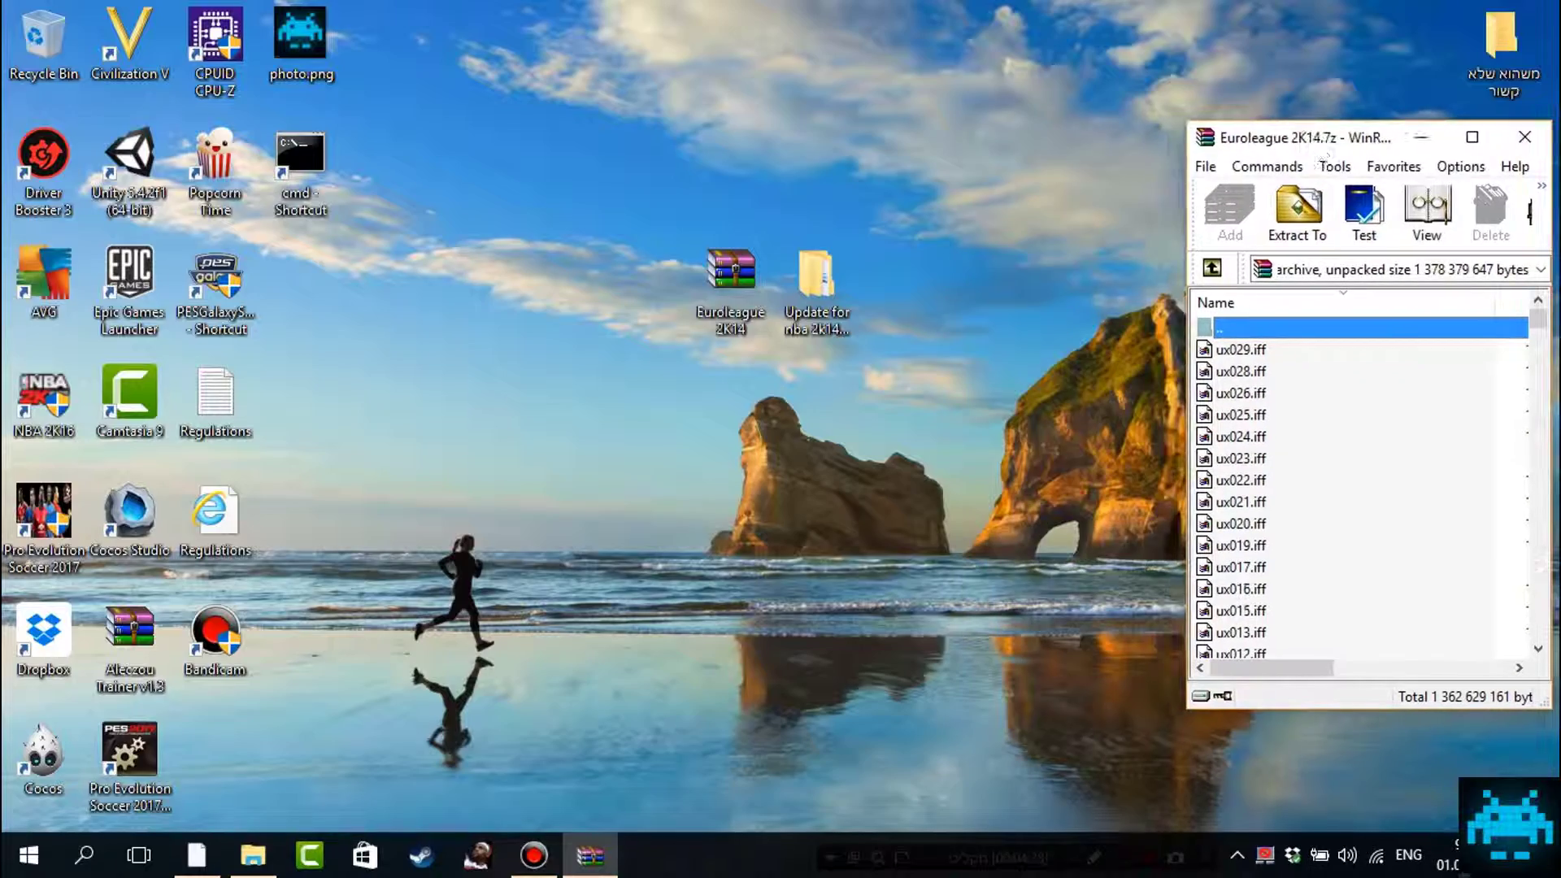
{"action": "left_click", "coordinate": [253, 856]}
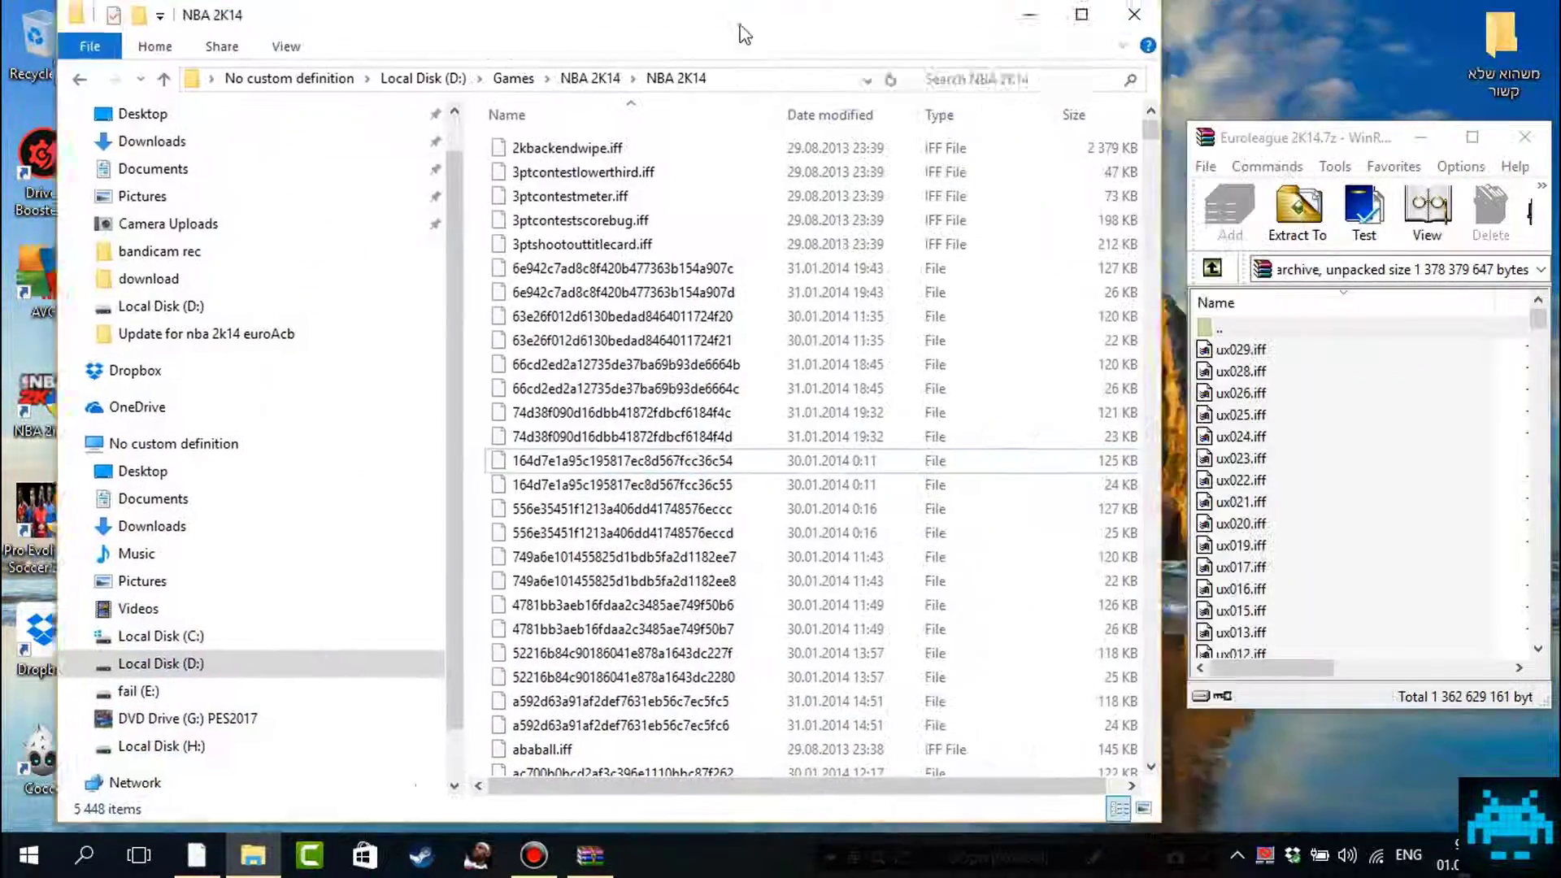
{"action": "left_click_drag", "start_coordinate": [740, 25], "coordinate": [696, 26]}
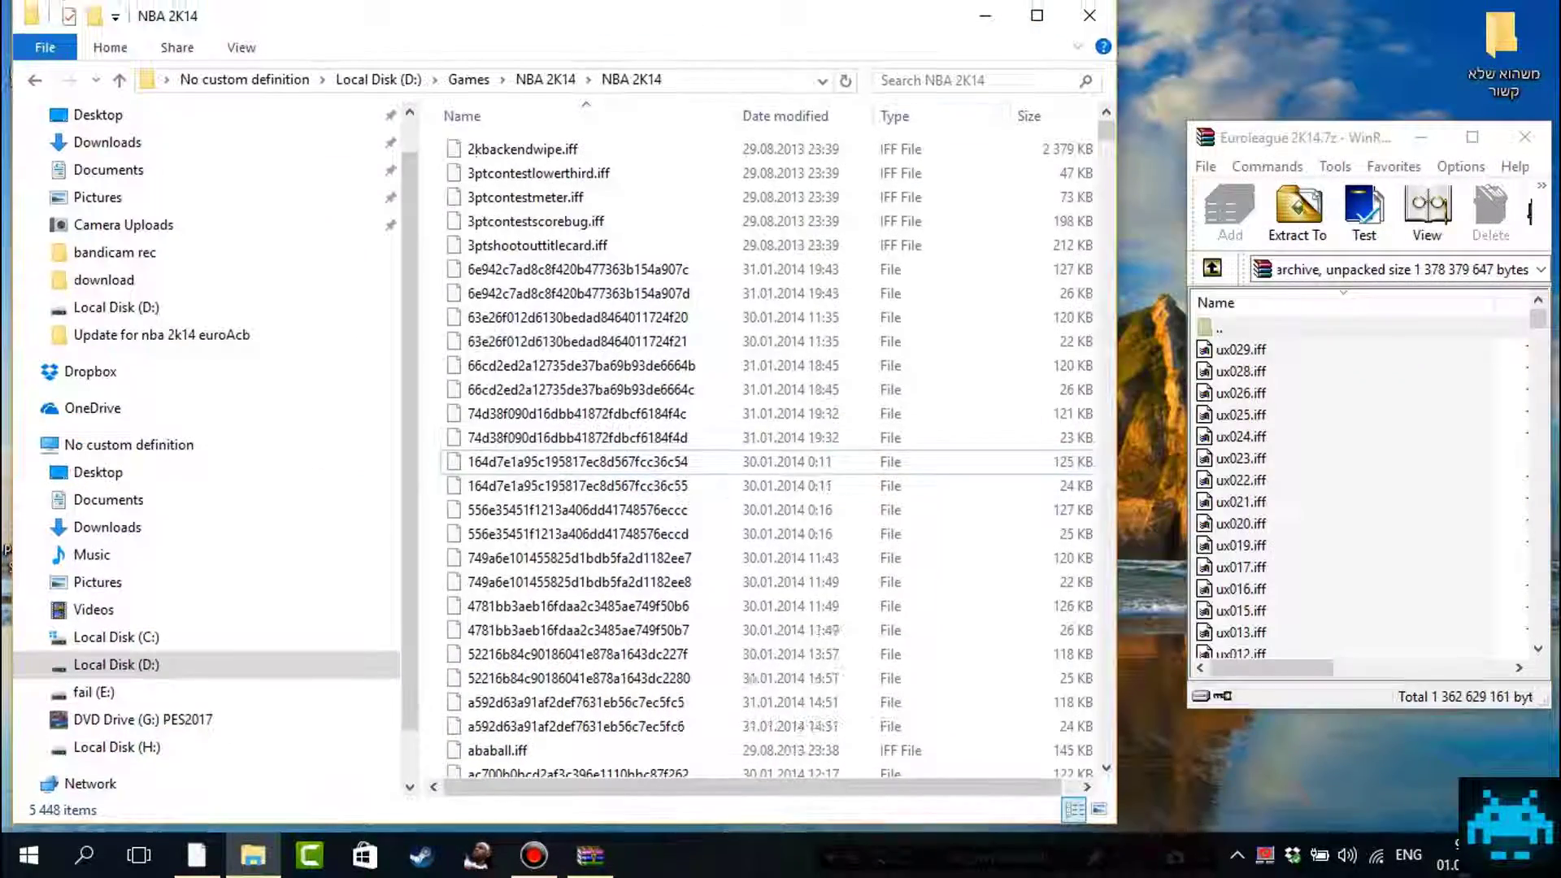
{"action": "scroll", "coordinate": [1350, 480], "scroll_direction": "down", "scroll_amount": 12}
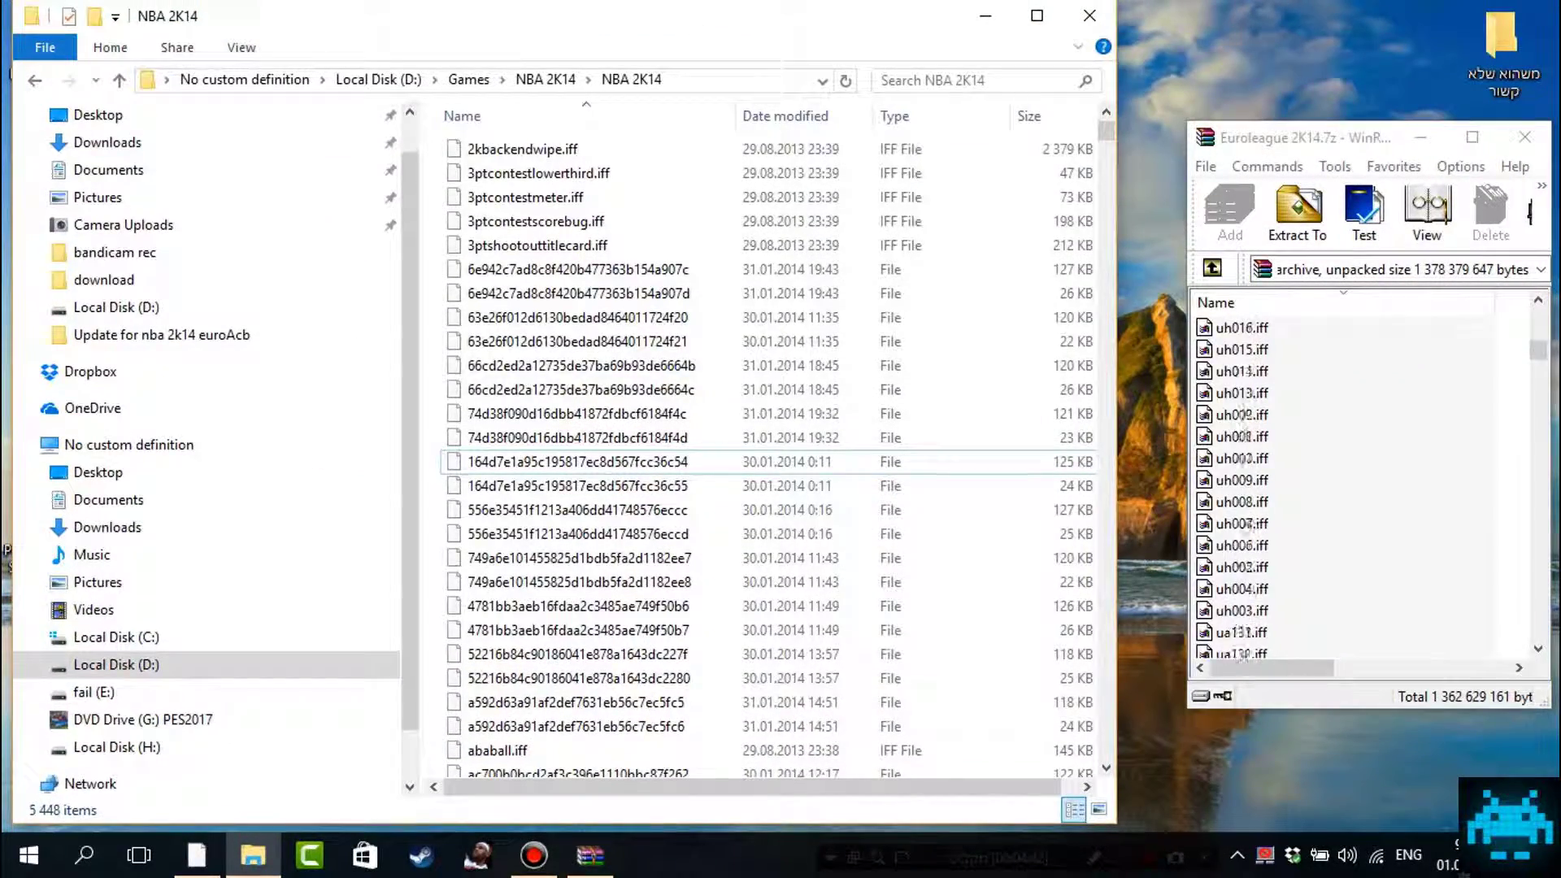
{"action": "scroll", "coordinate": [1350, 480], "scroll_direction": "up", "scroll_amount": 12}
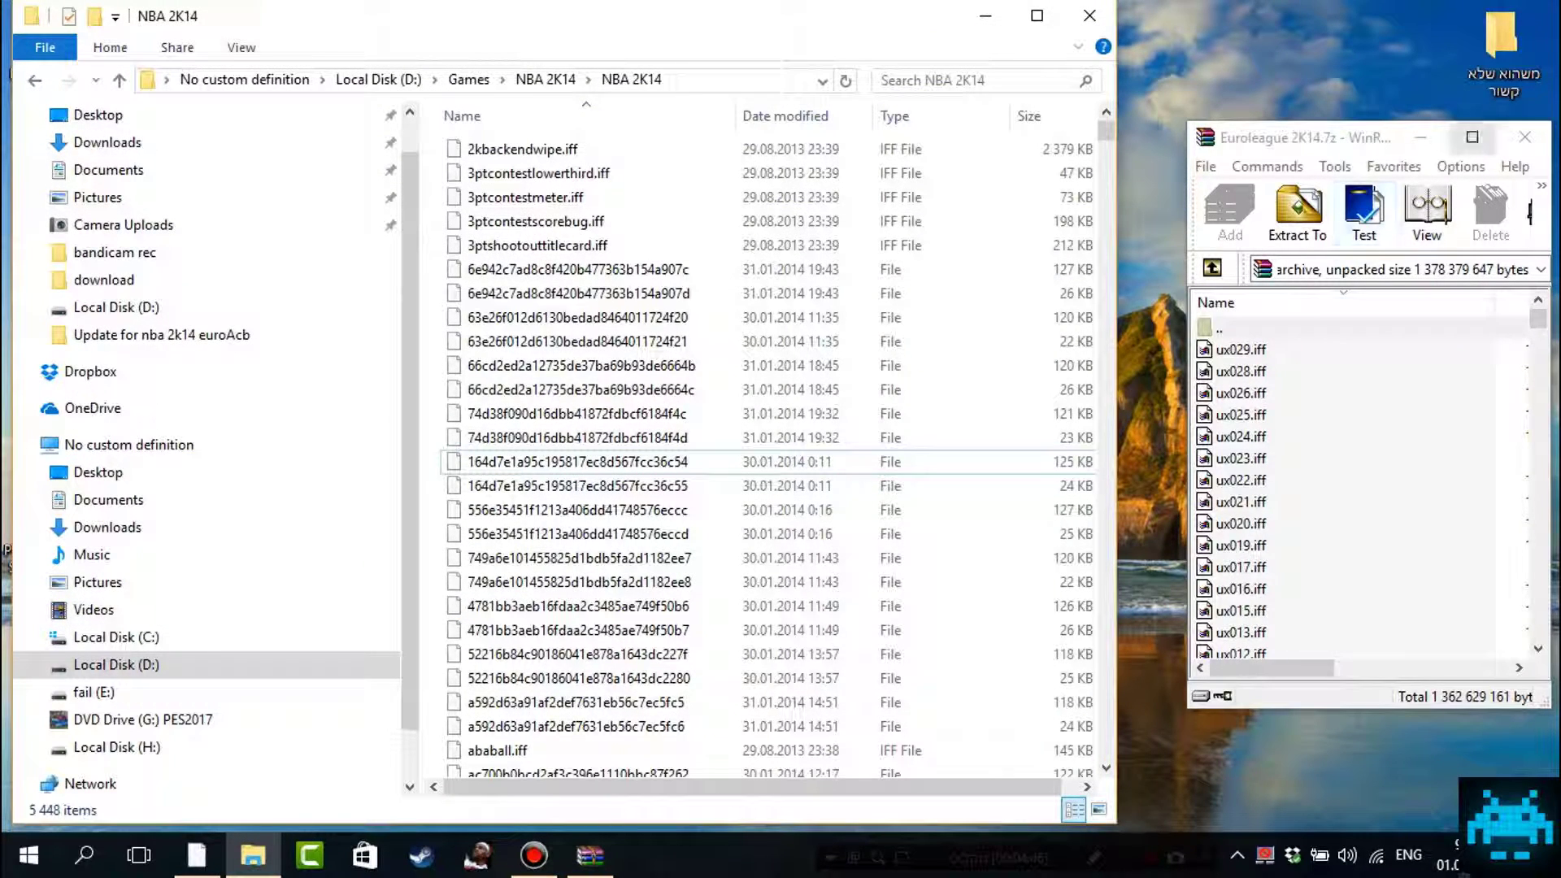
Step: Go up one level in the archive, and open the AppData\Roaming\2K Sports\NBA 2K14 folder of the user profile on drive C
{"action": "double_click", "coordinate": [1252, 328]}
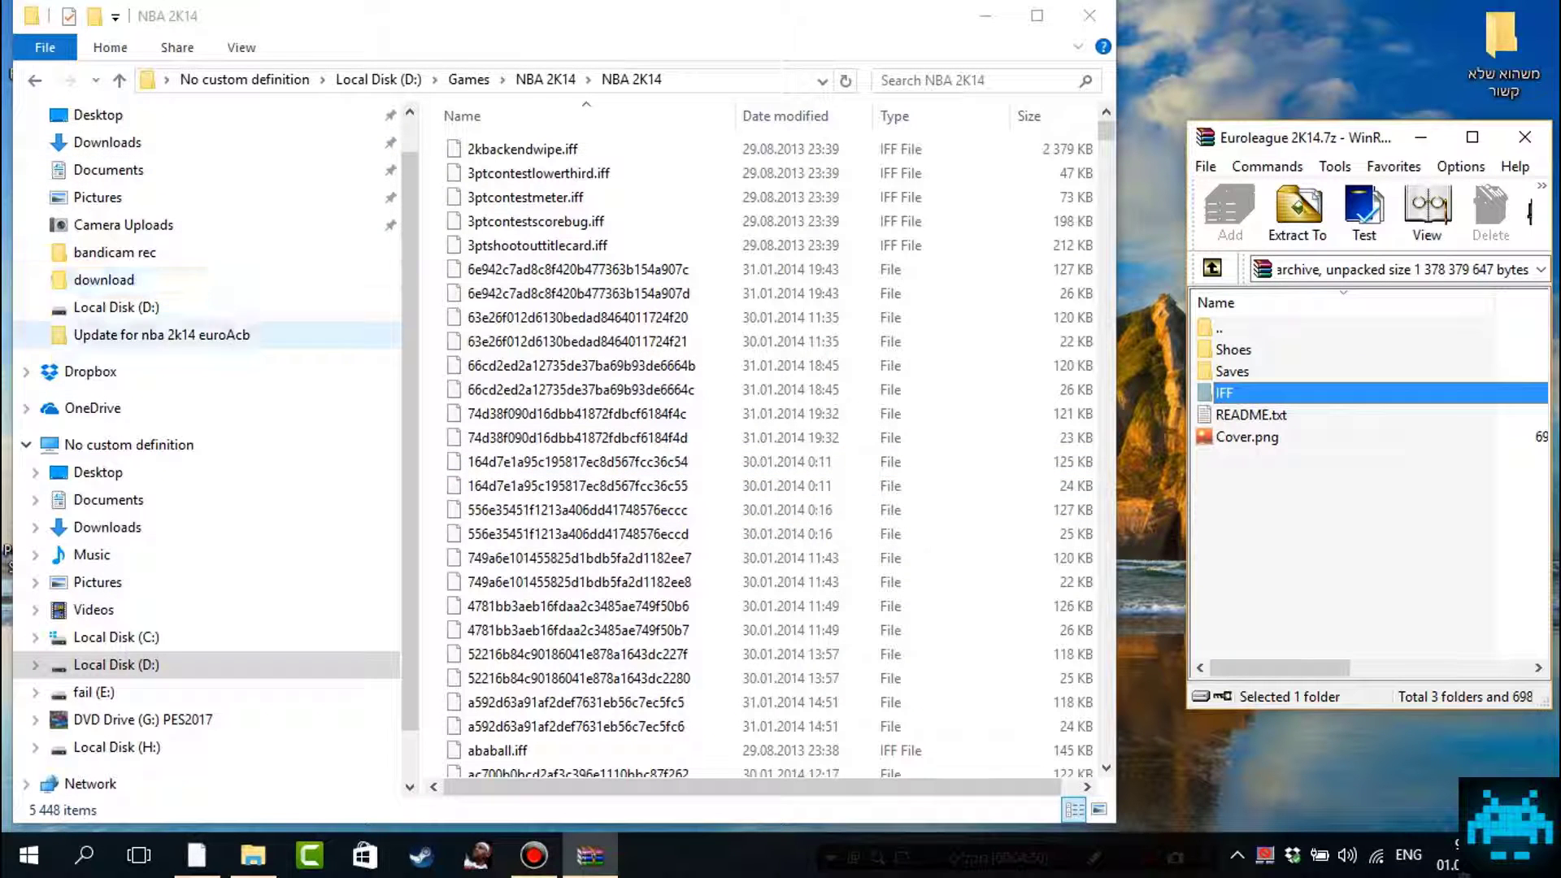
{"action": "left_click", "coordinate": [128, 444]}
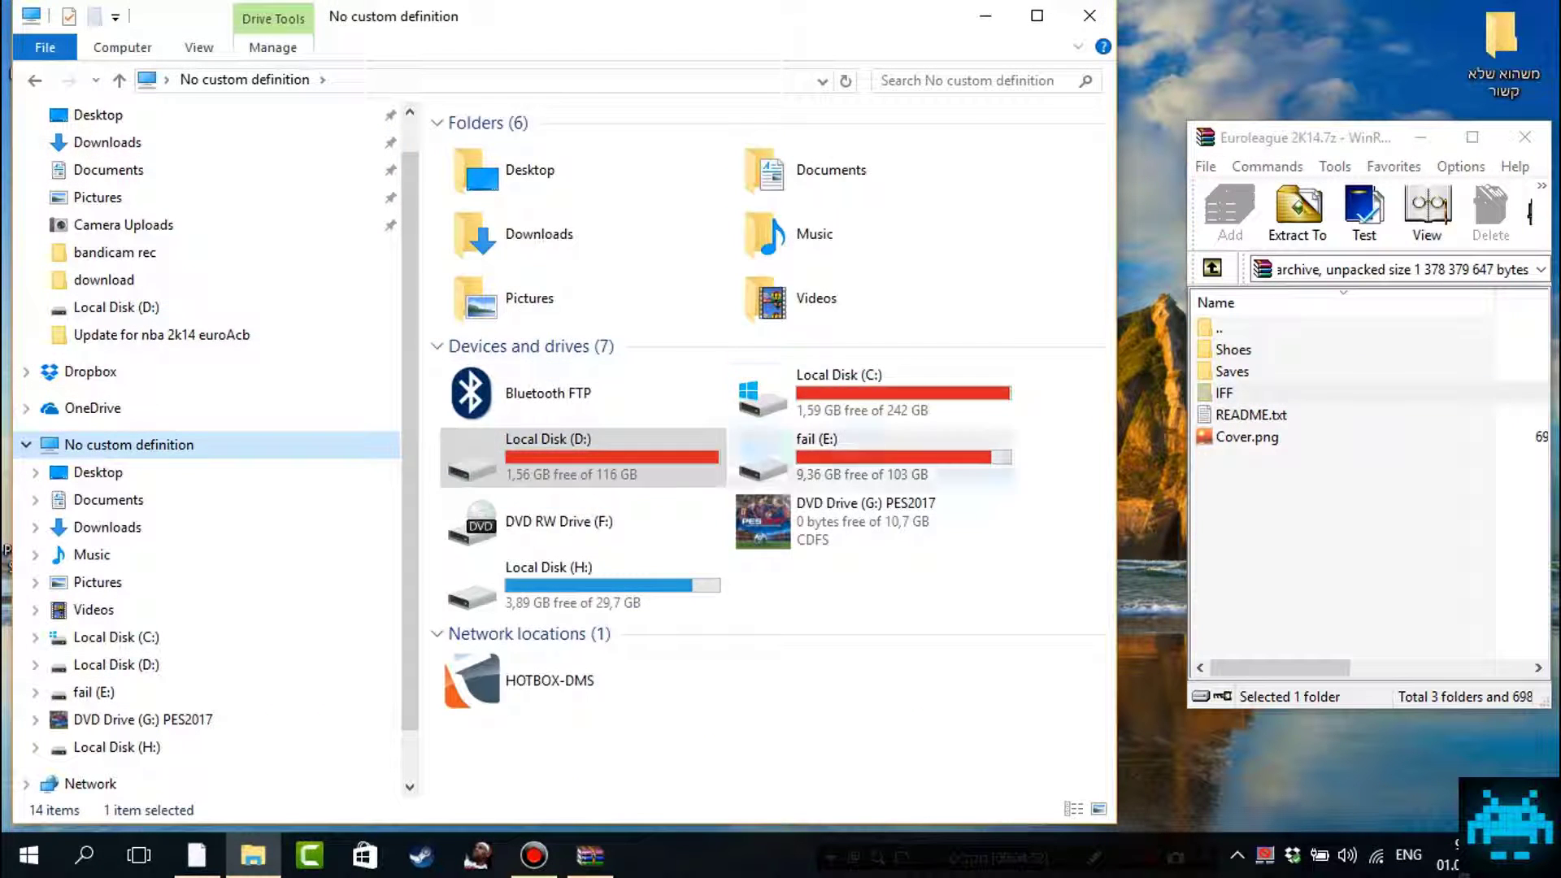
{"action": "double_click", "coordinate": [813, 394]}
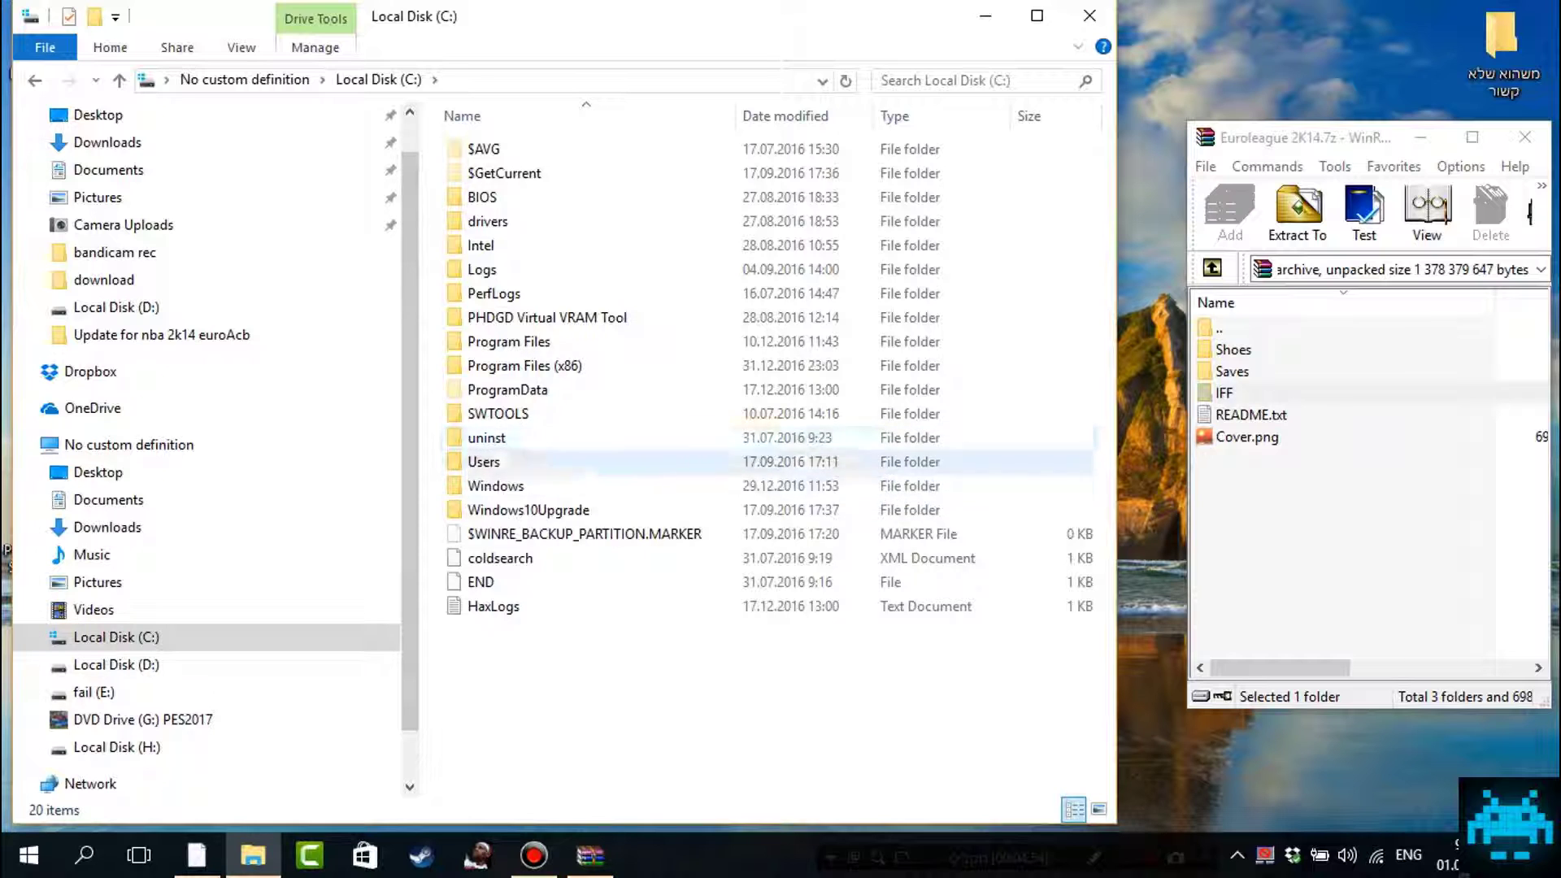
{"action": "double_click", "coordinate": [504, 461]}
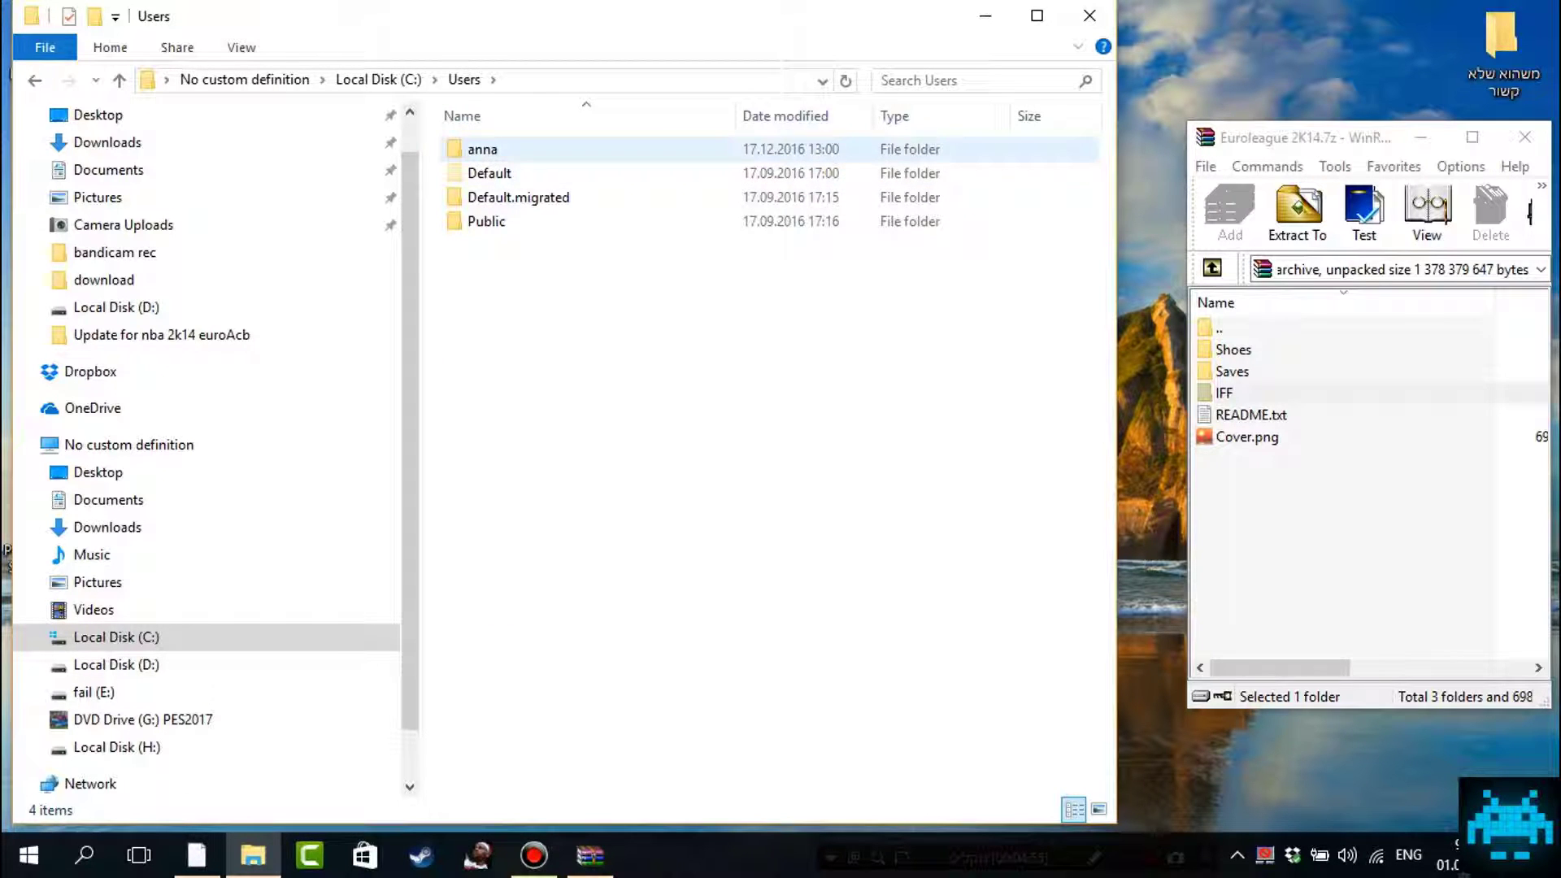
{"action": "double_click", "coordinate": [482, 149]}
{"action": "double_click", "coordinate": [488, 246]}
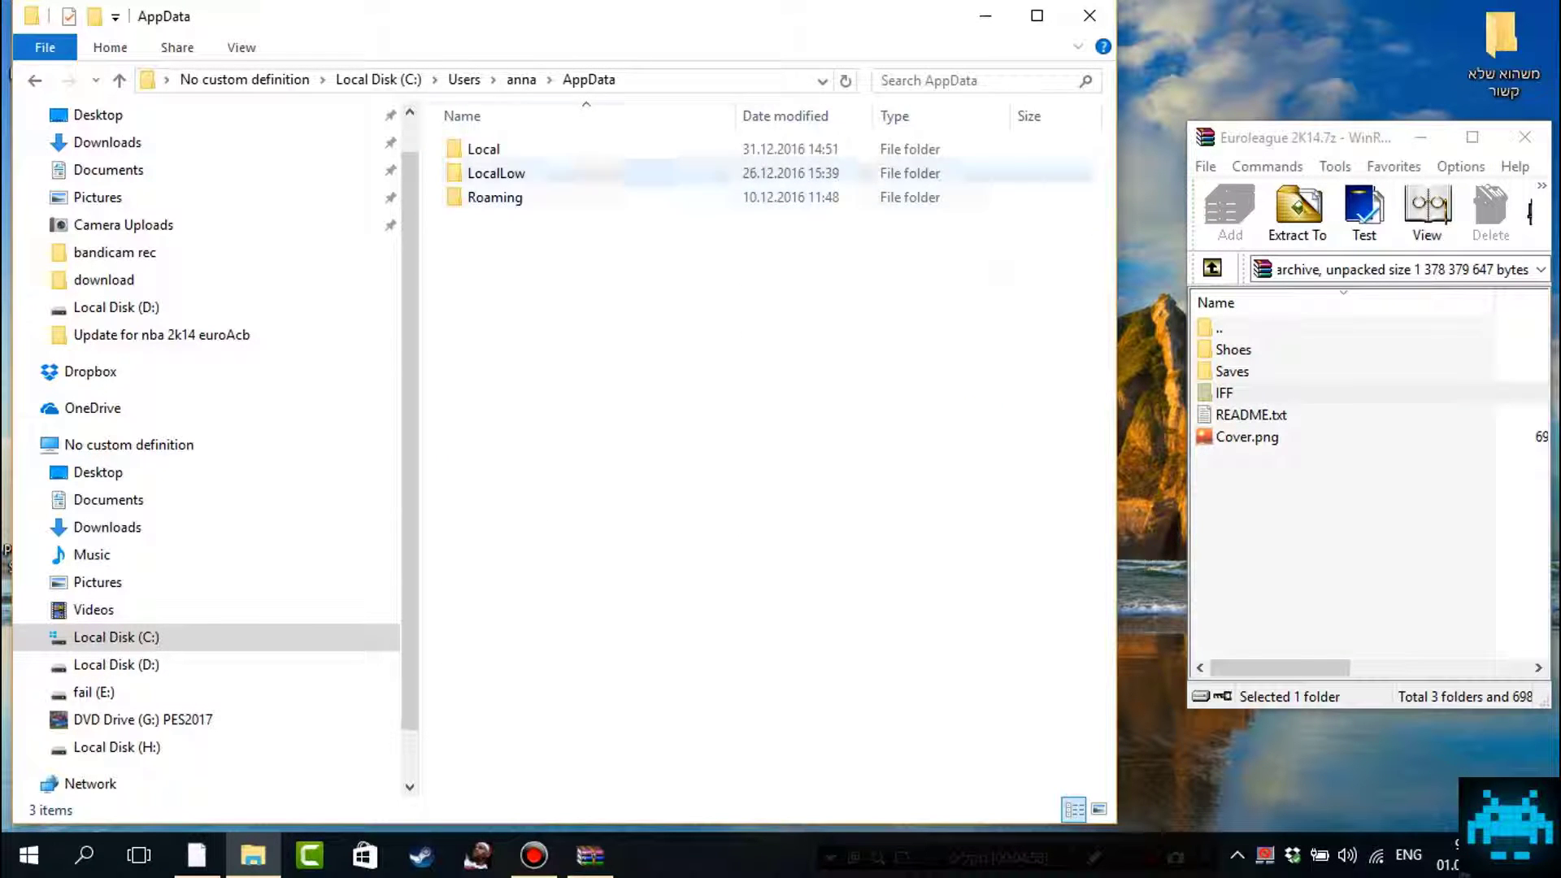
{"action": "double_click", "coordinate": [494, 197]}
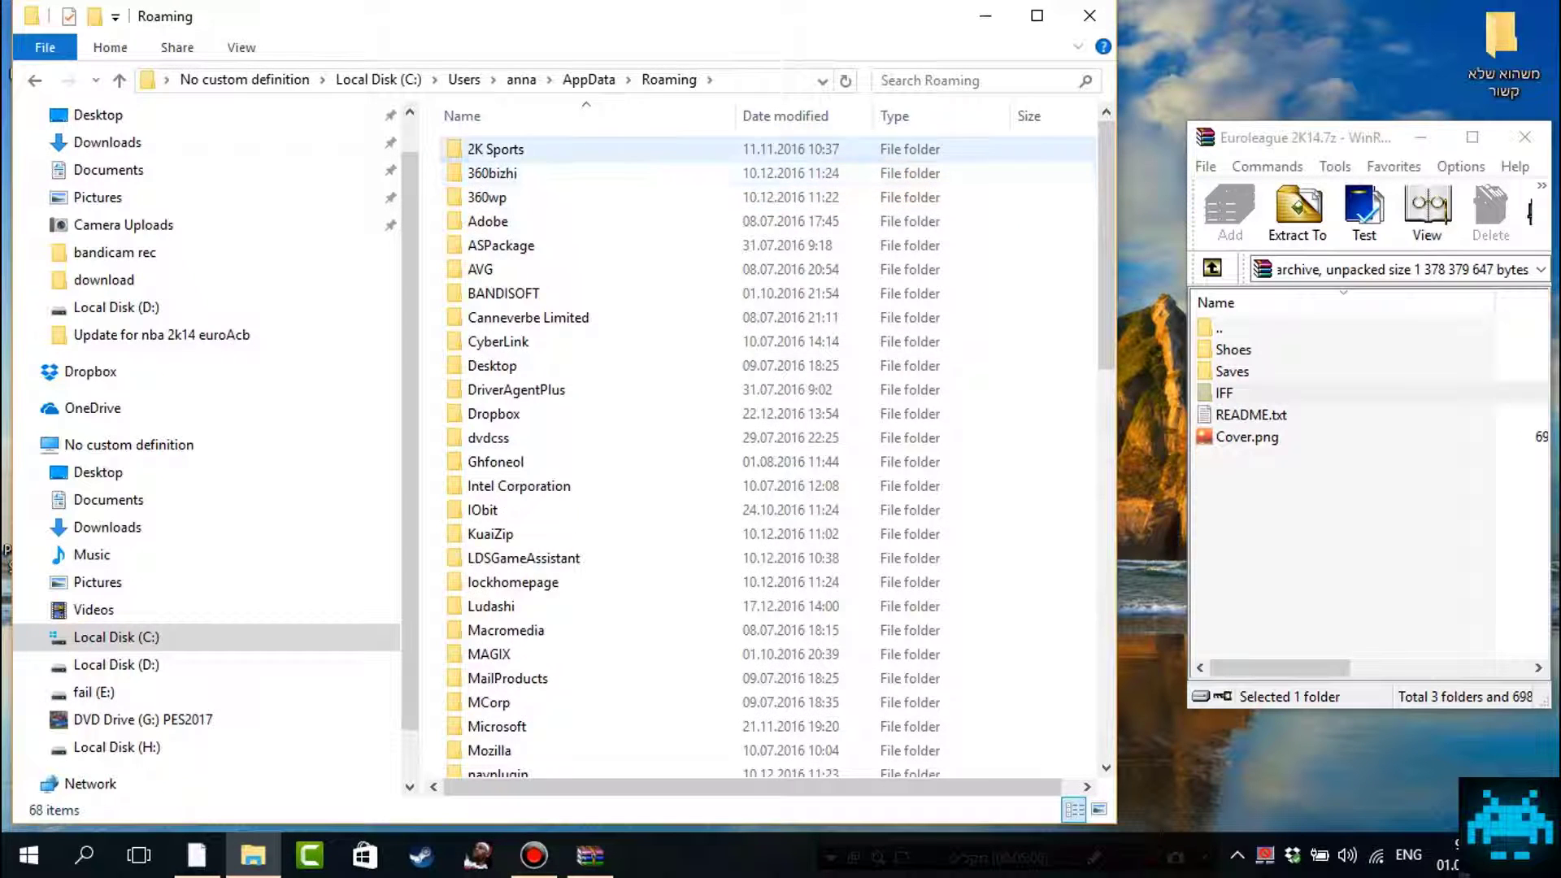
{"action": "double_click", "coordinate": [495, 149]}
{"action": "double_click", "coordinate": [487, 149]}
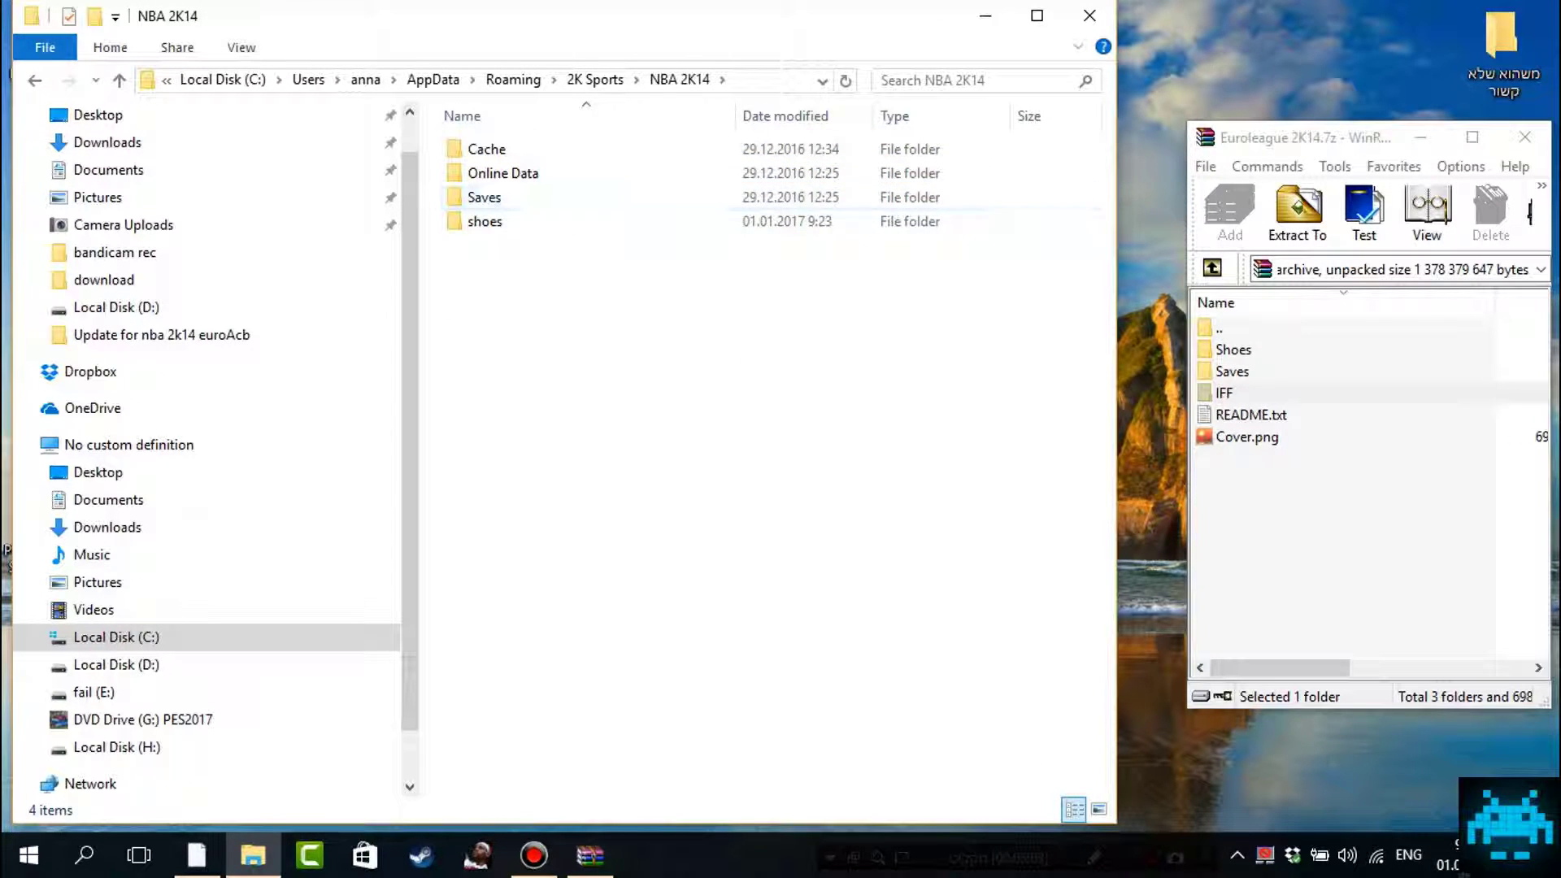
{"action": "left_click", "coordinate": [1342, 529]}
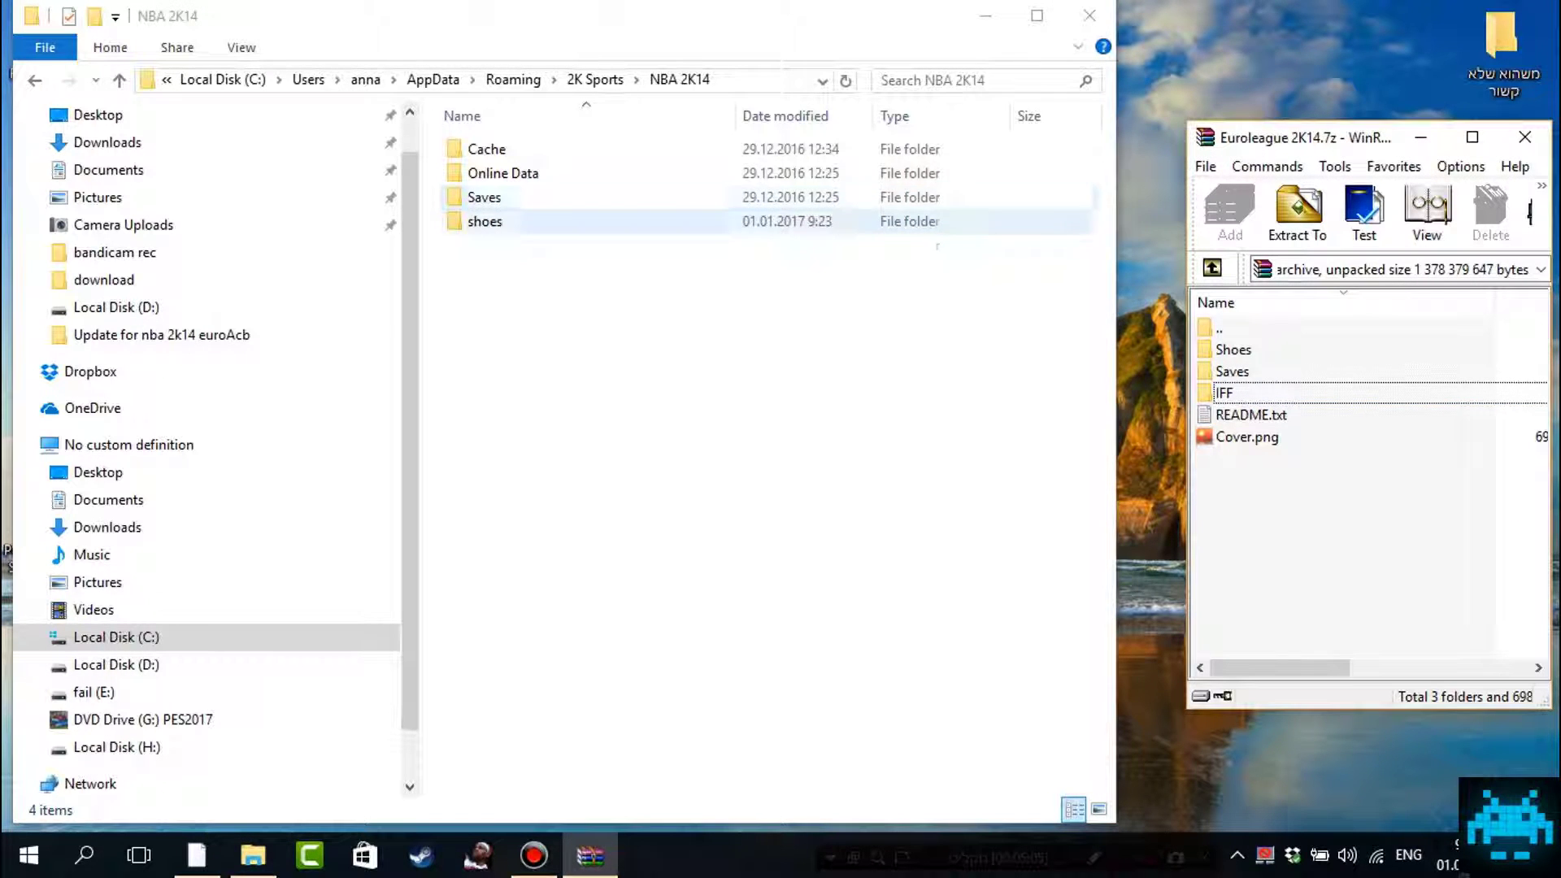
Step: Open the Saves folder in both the AppData NBA 2K14 folder and the Euroleague 2K14 archive, and look over the archive's save files
{"action": "double_click", "coordinate": [484, 197]}
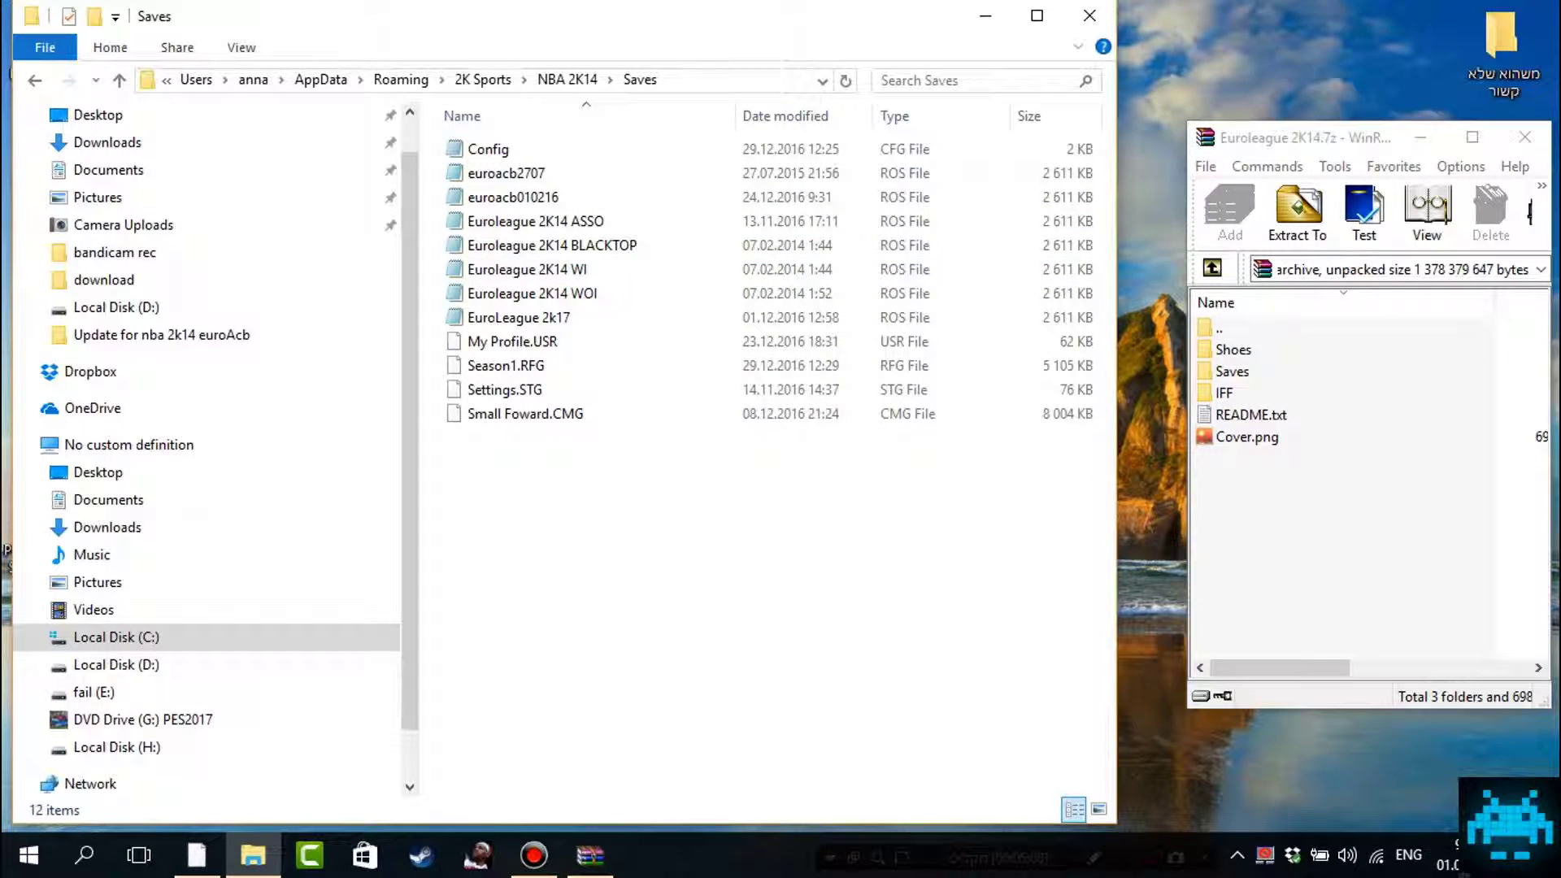
{"action": "double_click", "coordinate": [1233, 371]}
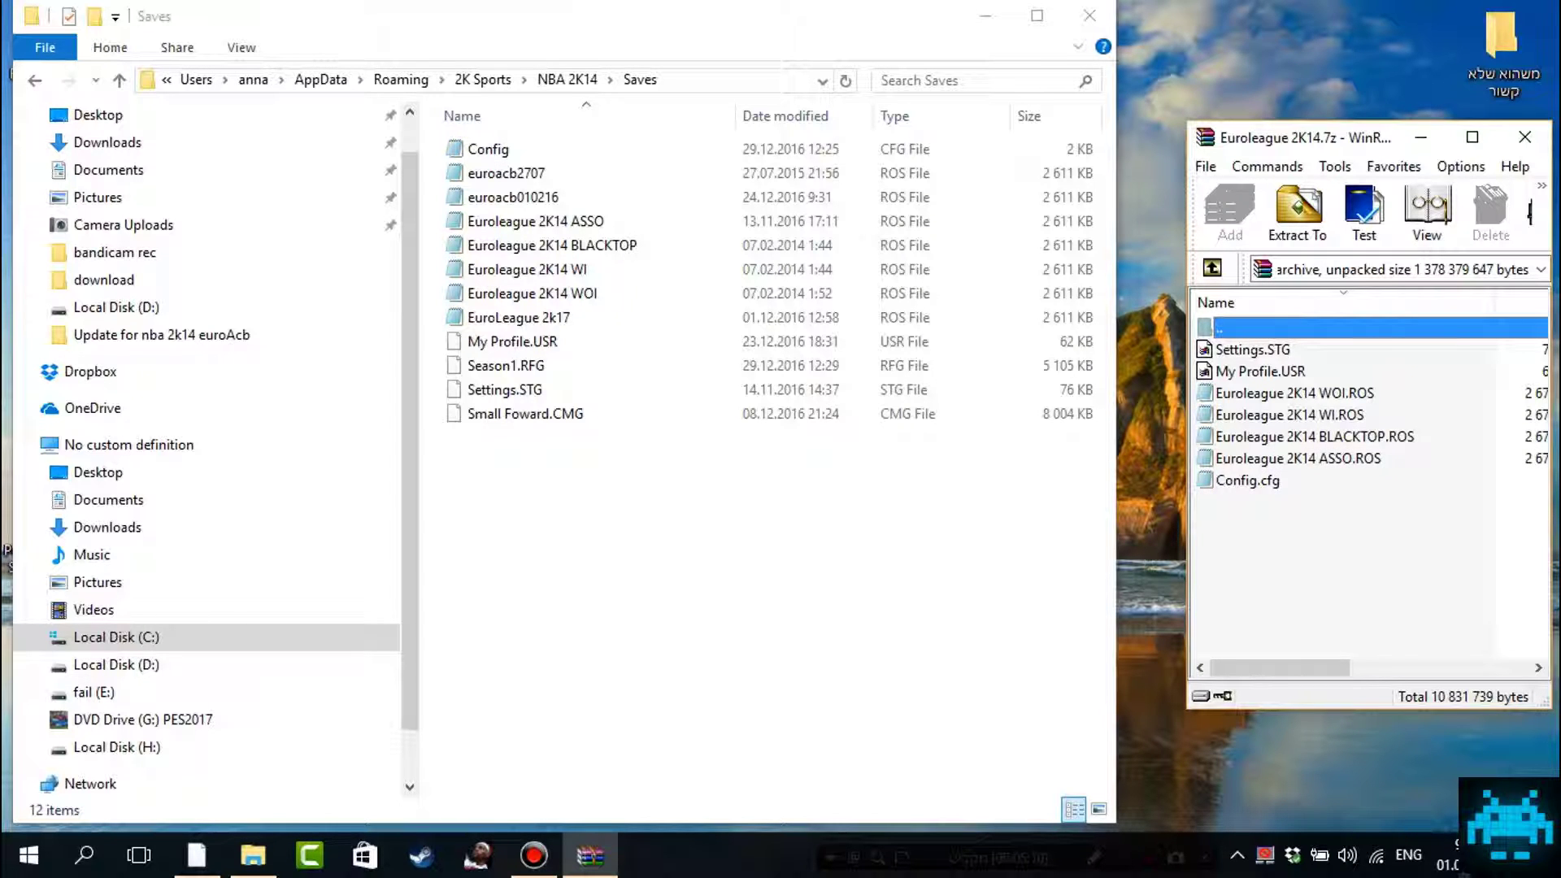
{"action": "left_click_drag", "start_coordinate": [1275, 584], "coordinate": [1219, 348]}
{"action": "left_click", "coordinate": [1220, 529]}
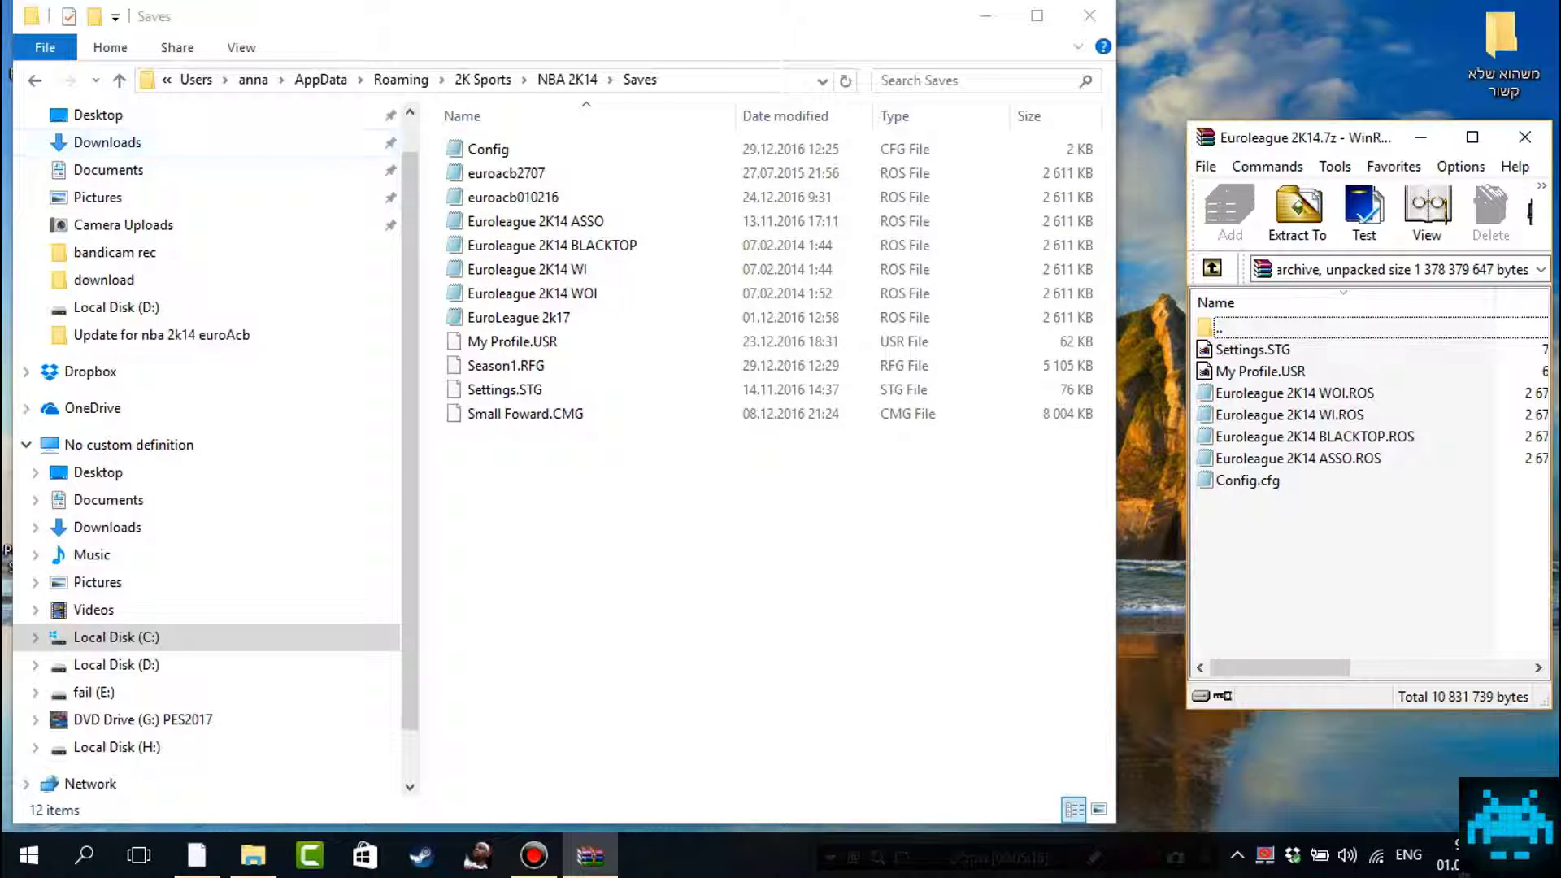
Step: Open the shoes folder in both the AppData NBA 2K14 folder and the archive, and look through the archive's shoe files
{"action": "left_click", "coordinate": [34, 80]}
{"action": "left_click", "coordinate": [919, 296]}
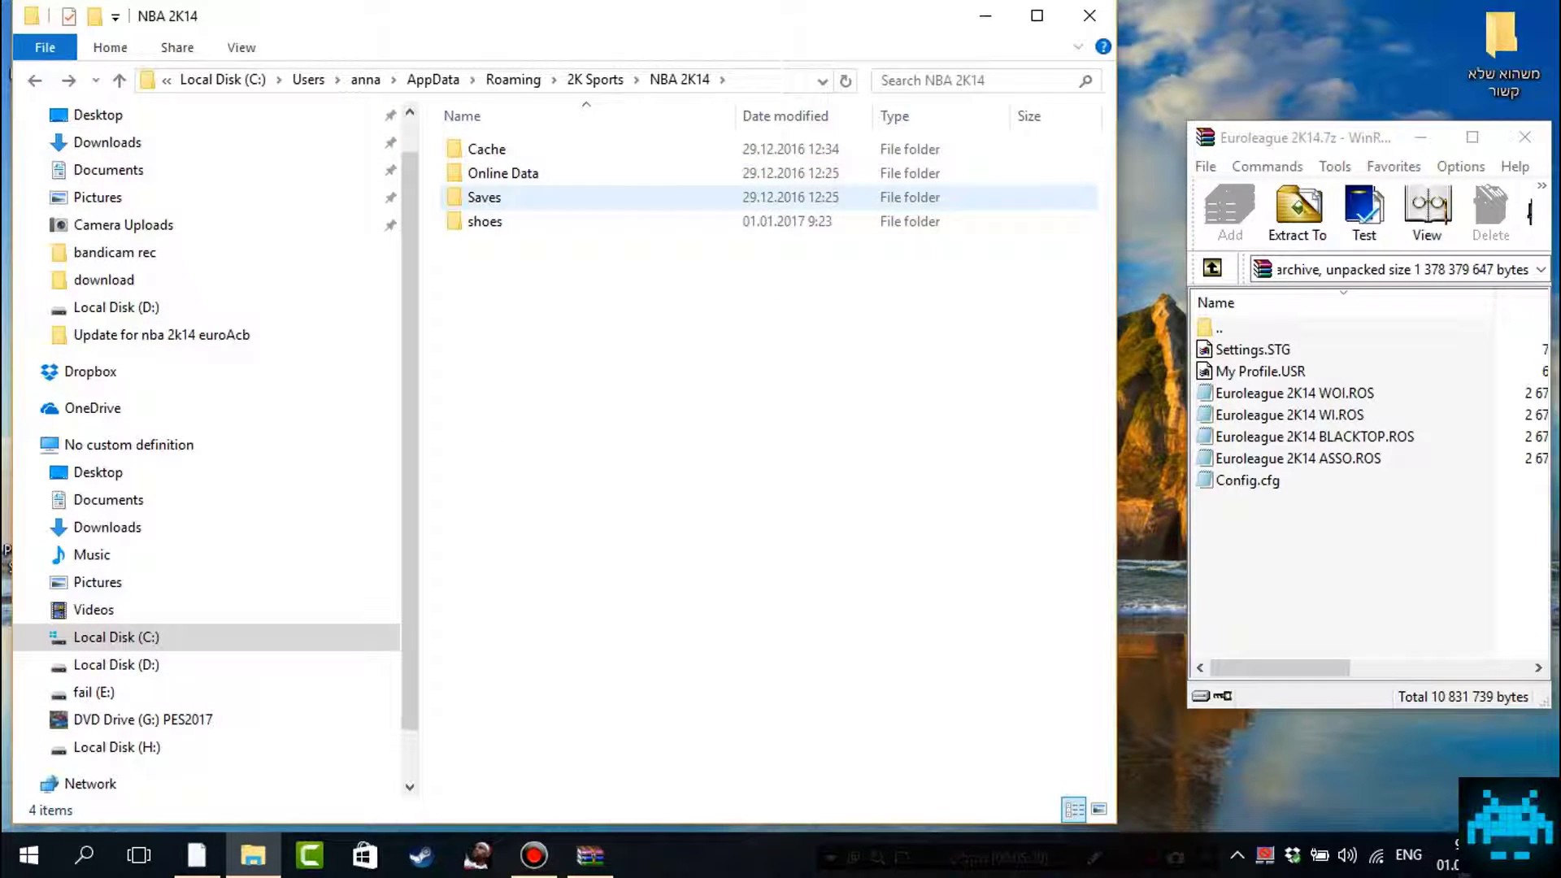
{"action": "key", "text": "Down"}
{"action": "key", "text": "Return"}
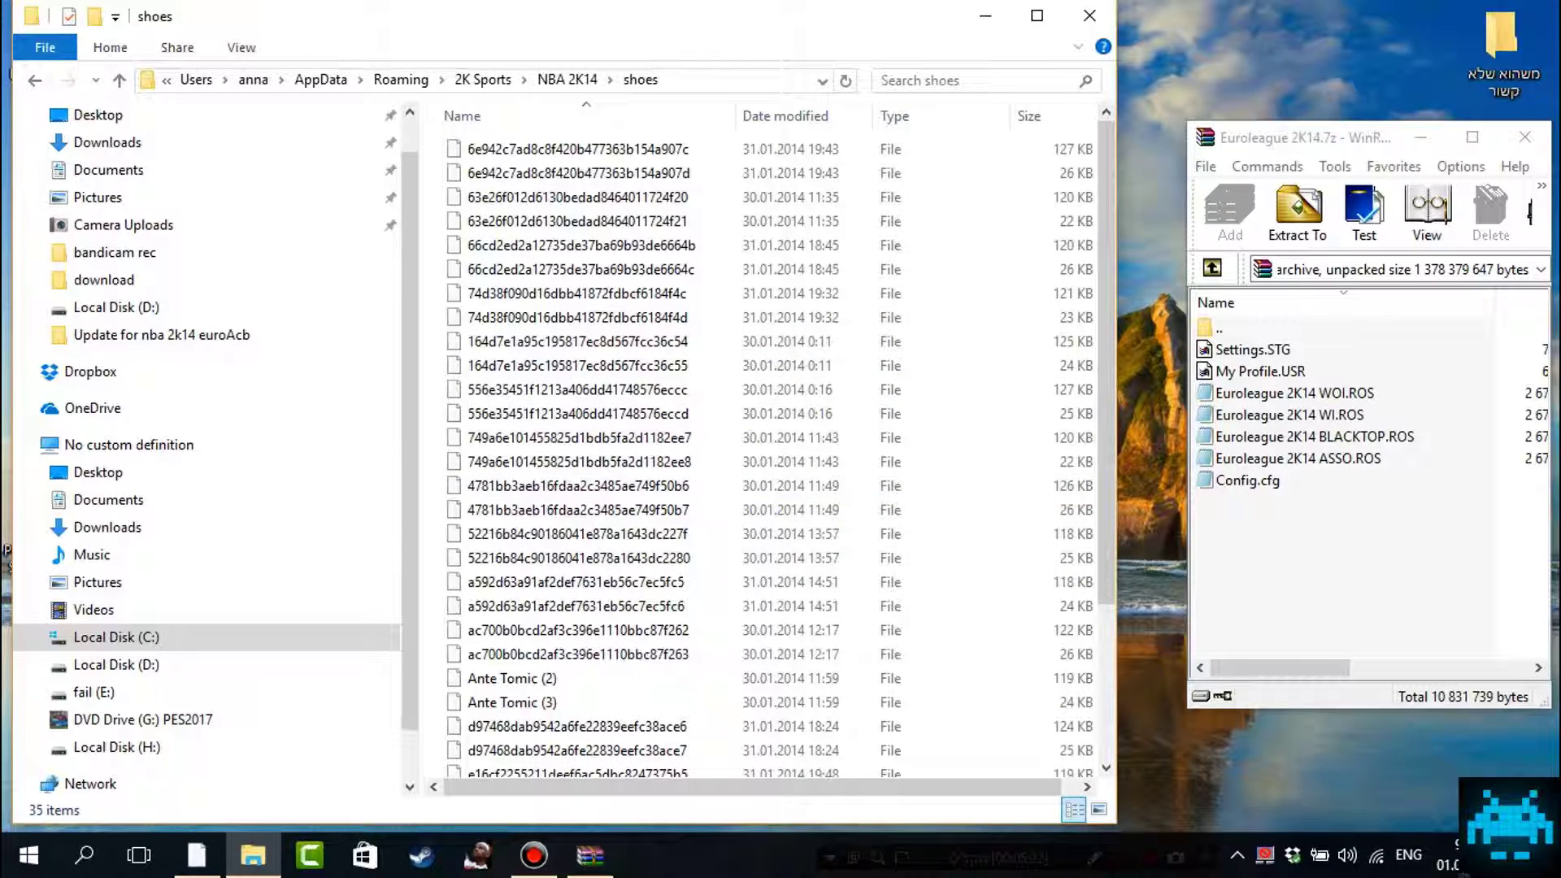
{"action": "double_click", "coordinate": [1219, 328]}
{"action": "double_click", "coordinate": [1233, 350]}
{"action": "scroll", "coordinate": [1358, 480], "scroll_direction": "down", "scroll_amount": 7}
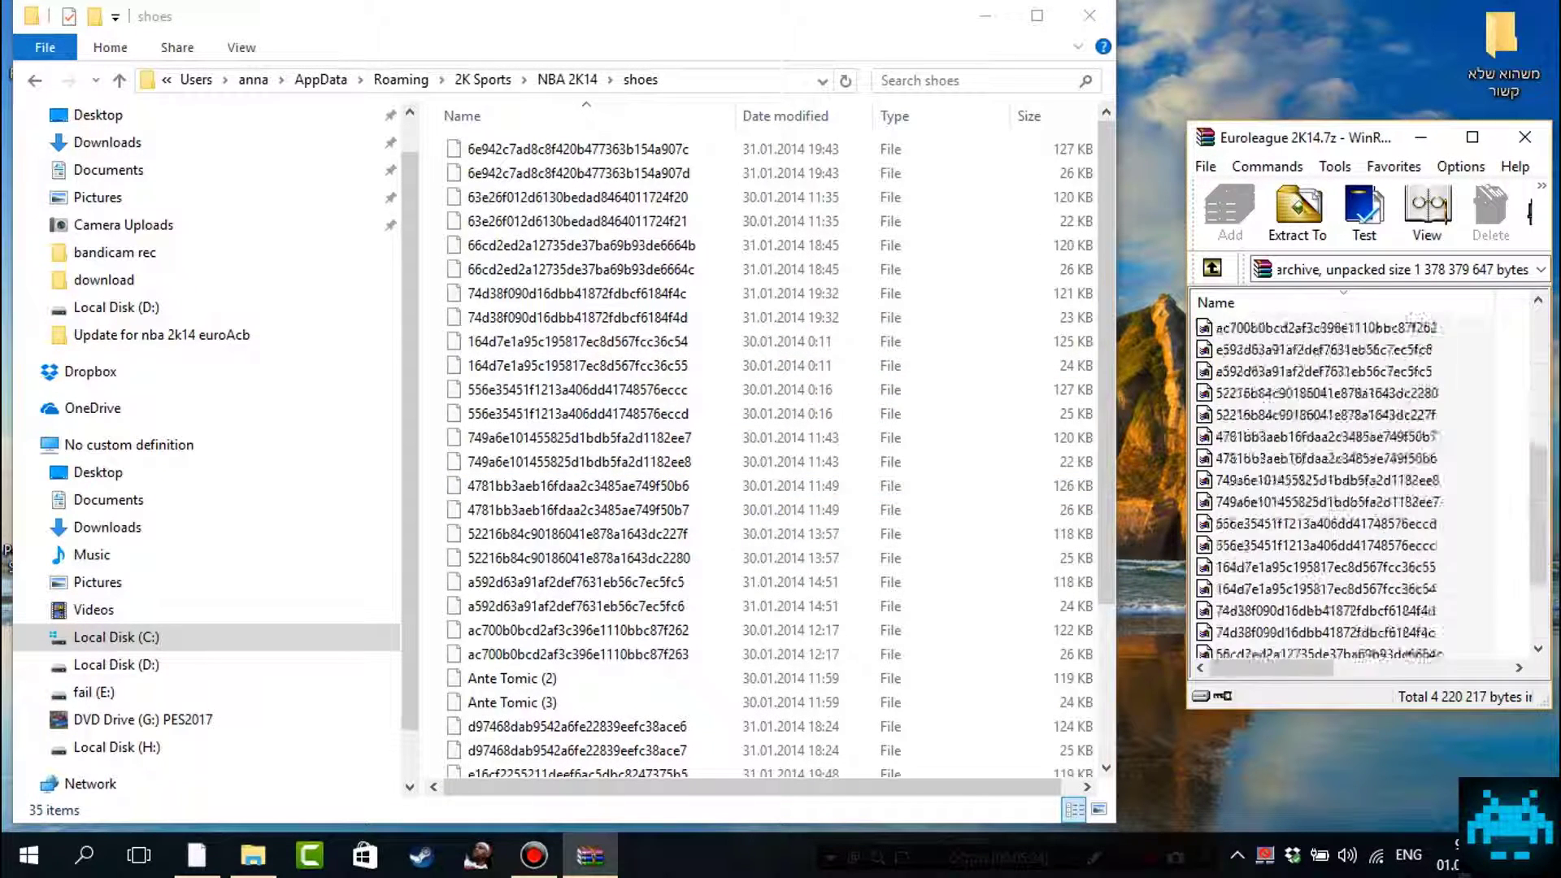
{"action": "scroll", "coordinate": [1358, 480], "scroll_direction": "up", "scroll_amount": 7}
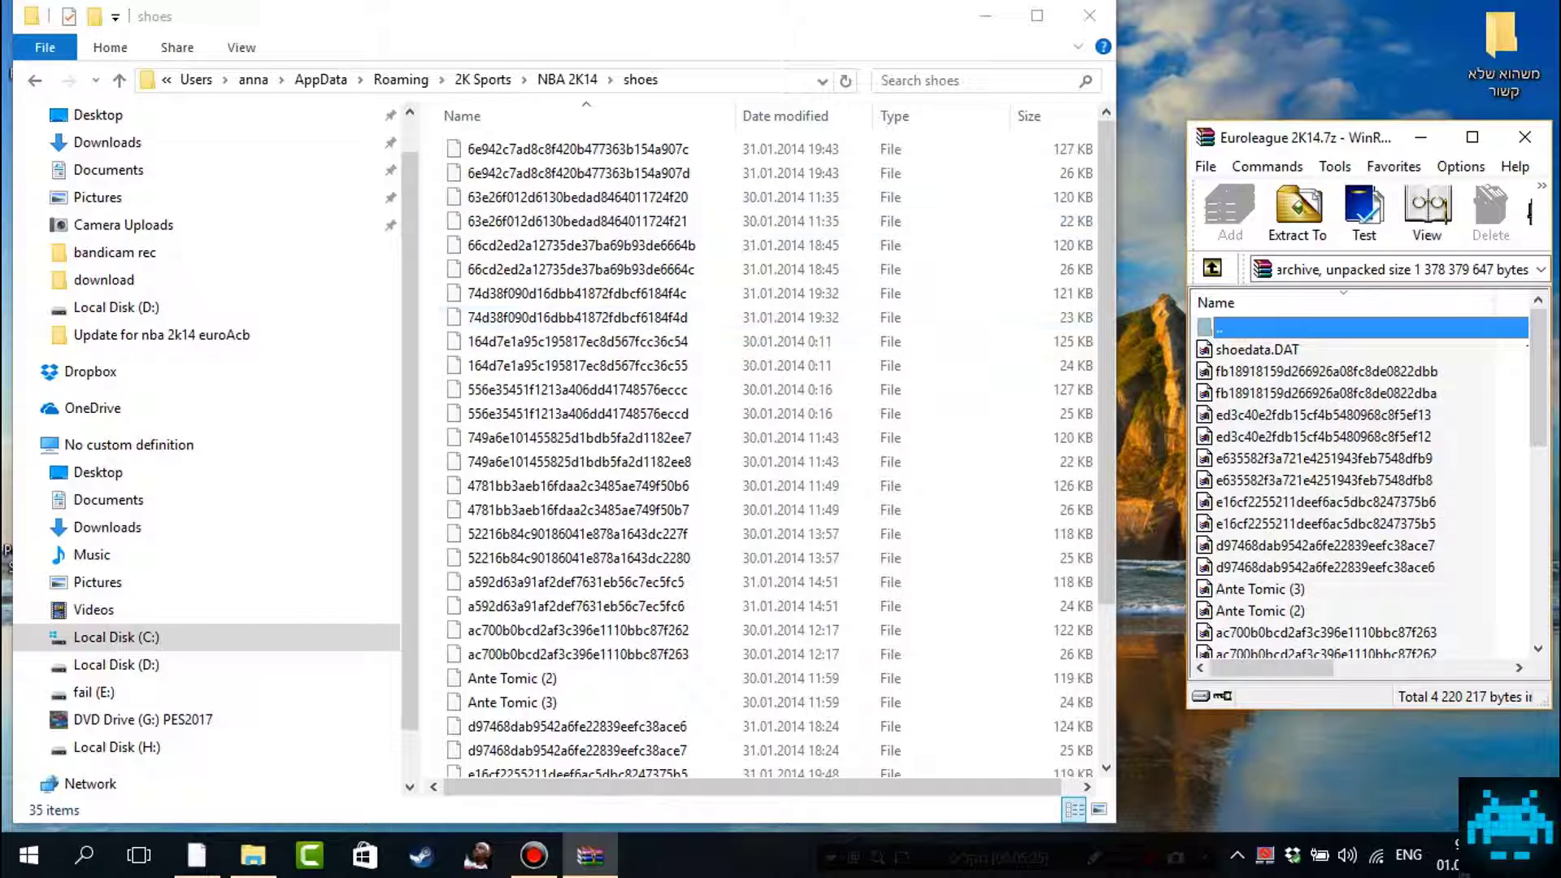
Step: Go back up to the Roaming folder, and close the Euroleague 2K14 archive and the File Explorer window
{"action": "key", "text": "alt+Tab"}
{"action": "key", "text": "BackSpace"}
{"action": "key", "text": "BackSpace"}
{"action": "key", "text": "BackSpace"}
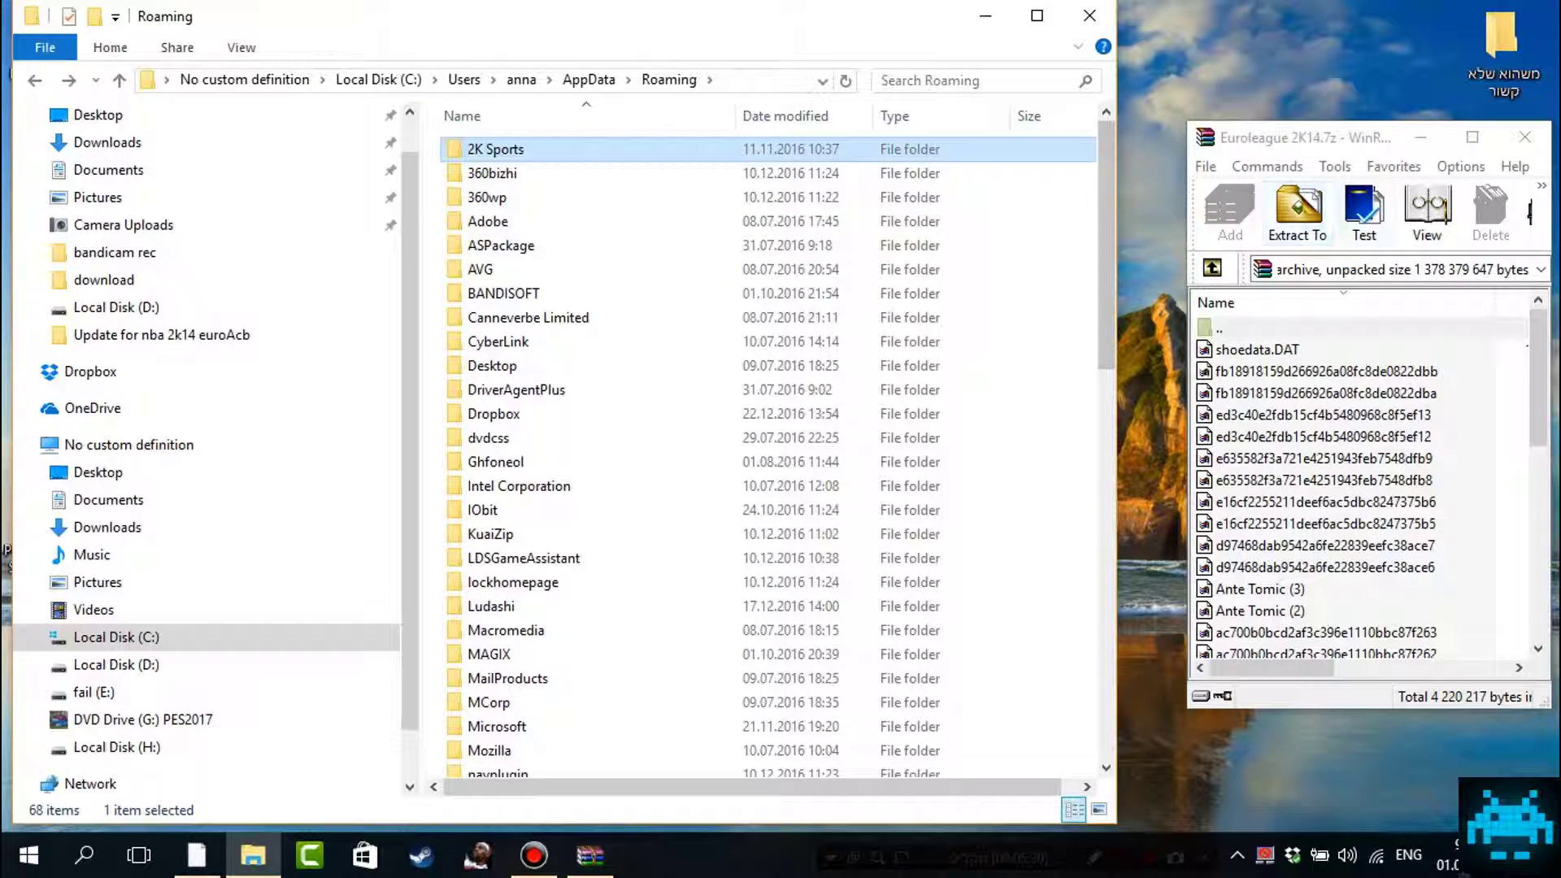
{"action": "key", "text": "alt+Tab"}
{"action": "key", "text": "alt+F4"}
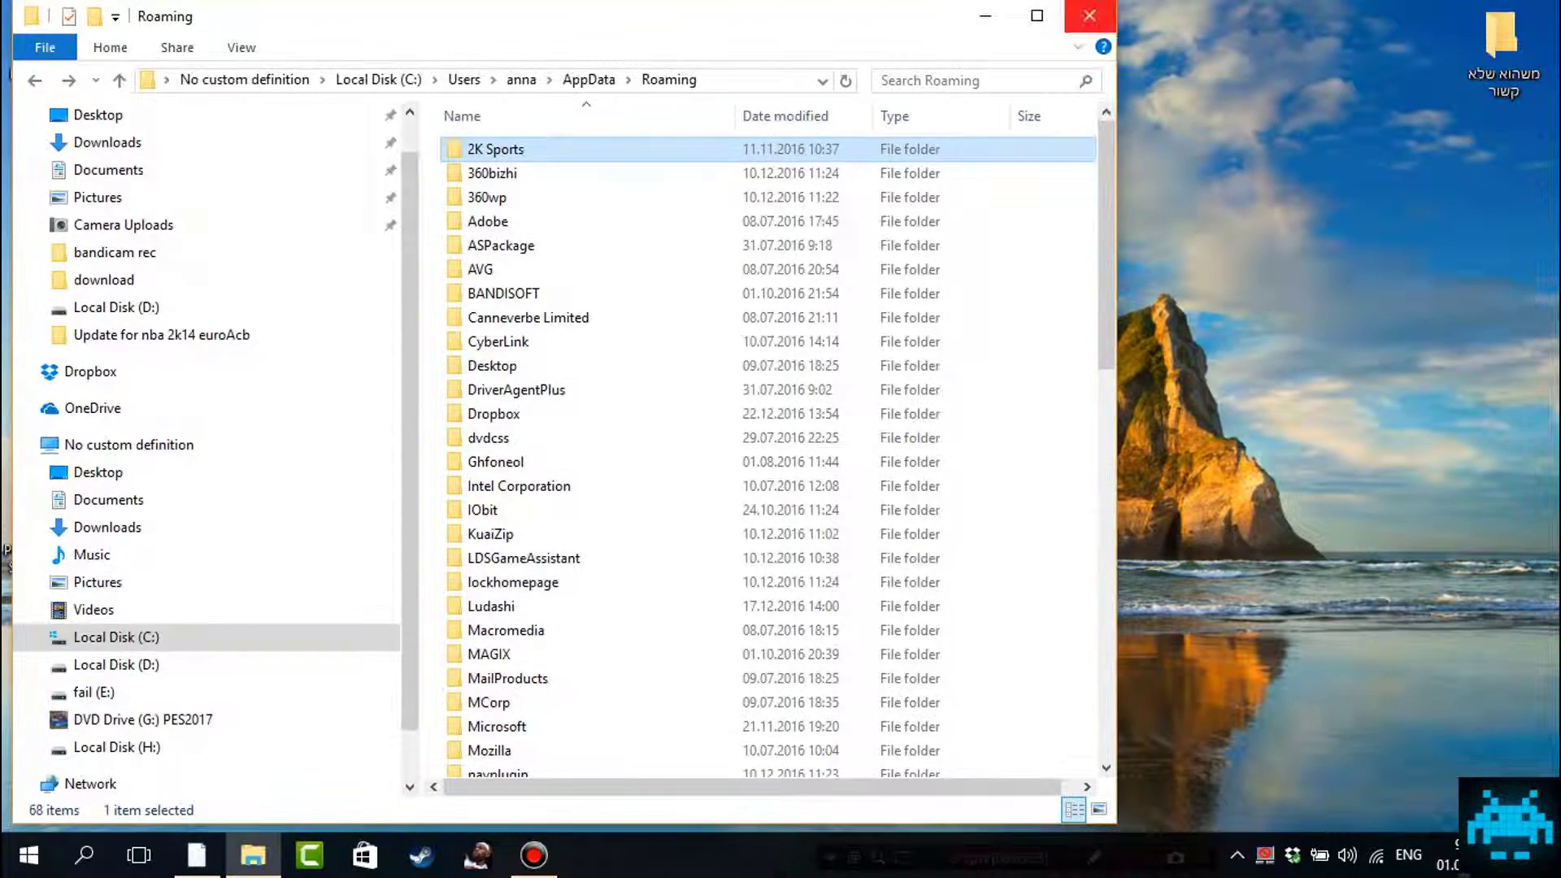
{"action": "left_click", "coordinate": [1089, 15]}
Step: Open folder 1 of Update for nba 2k14 euroAcb, and bring up the files inside its archivos varios paquete 1 archive
{"action": "double_click", "coordinate": [816, 291]}
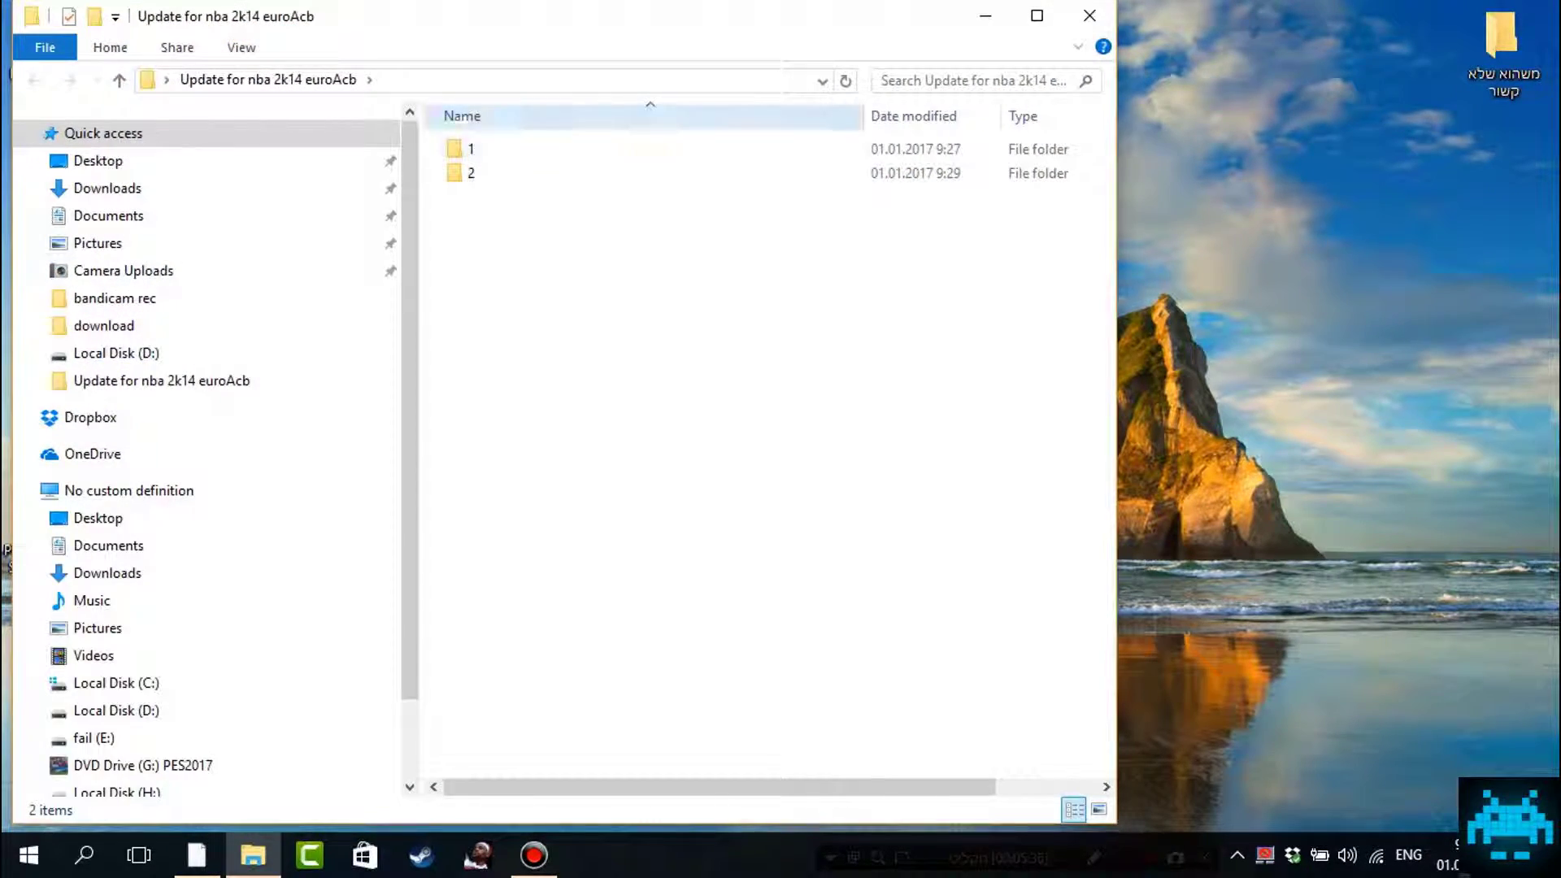
{"action": "double_click", "coordinate": [488, 149]}
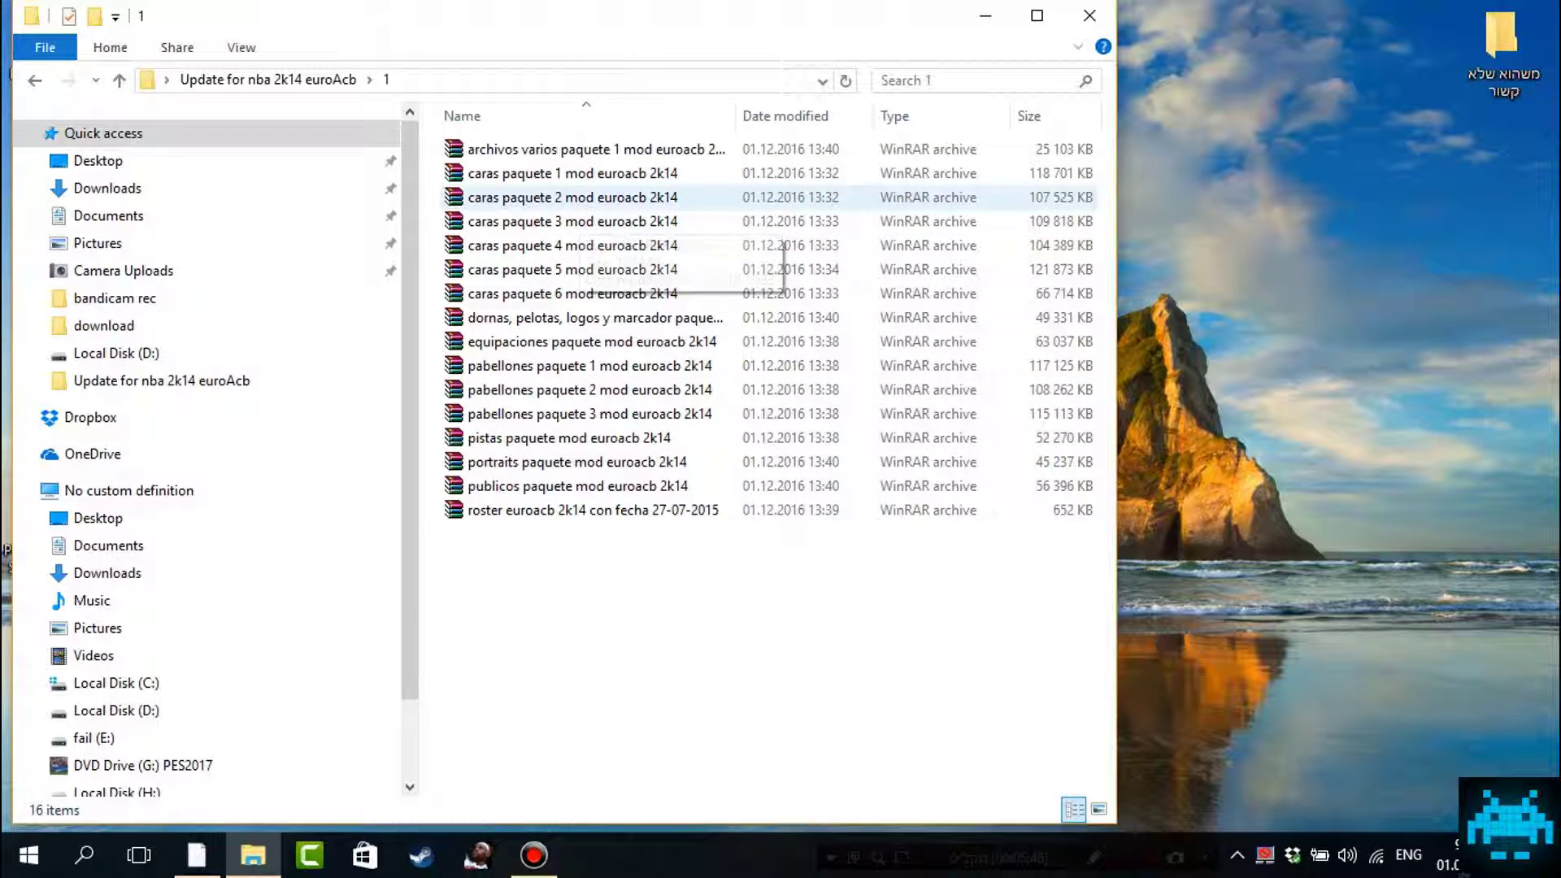
{"action": "double_click", "coordinate": [596, 149]}
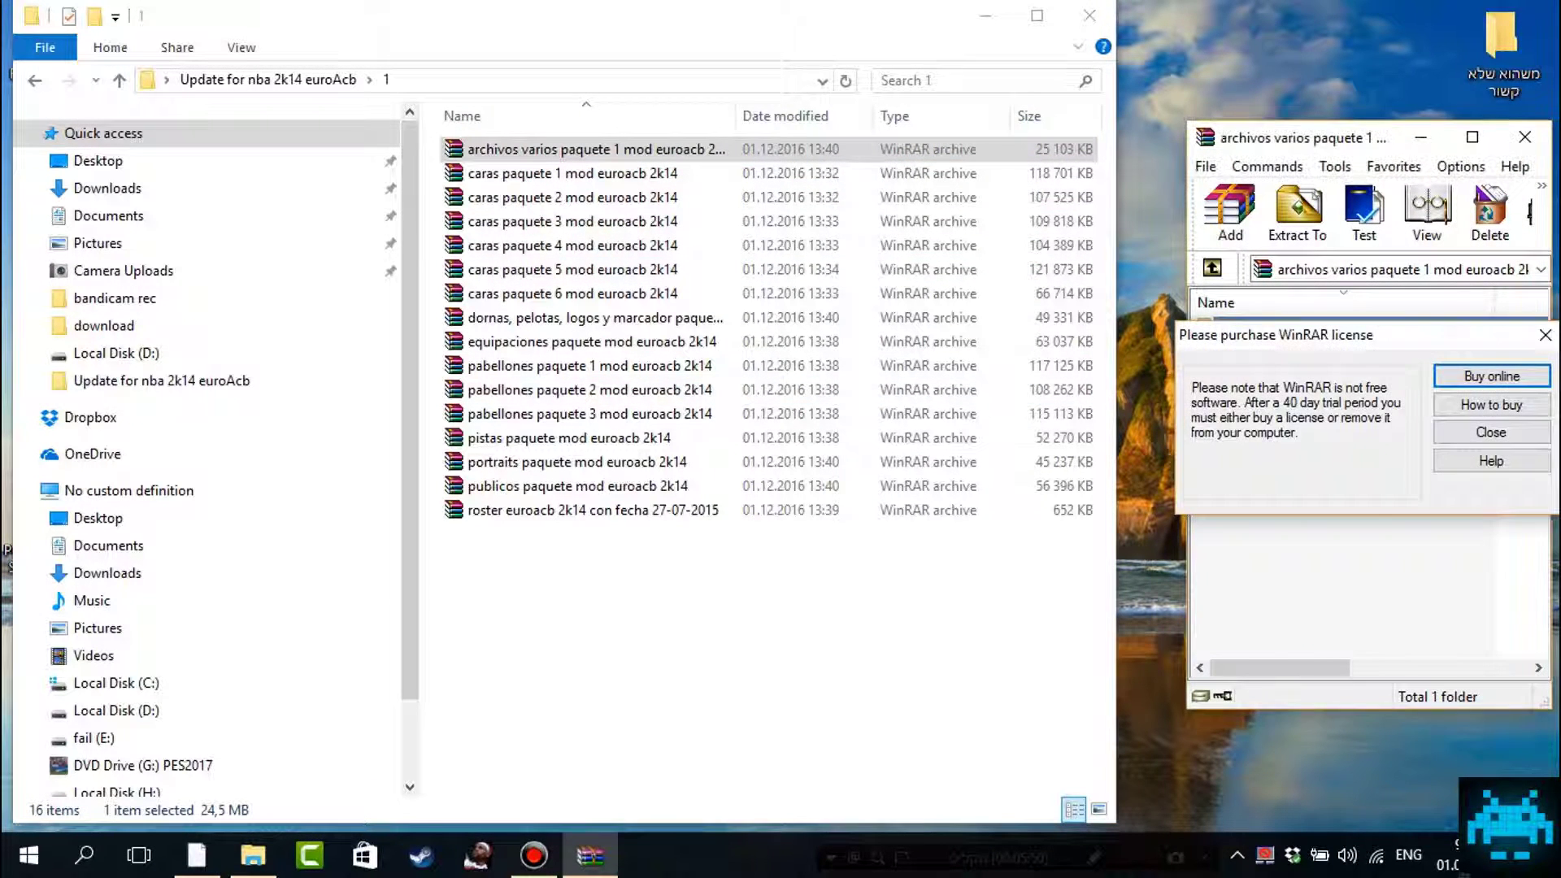
{"action": "key", "text": "Escape"}
{"action": "double_click", "coordinate": [1318, 350]}
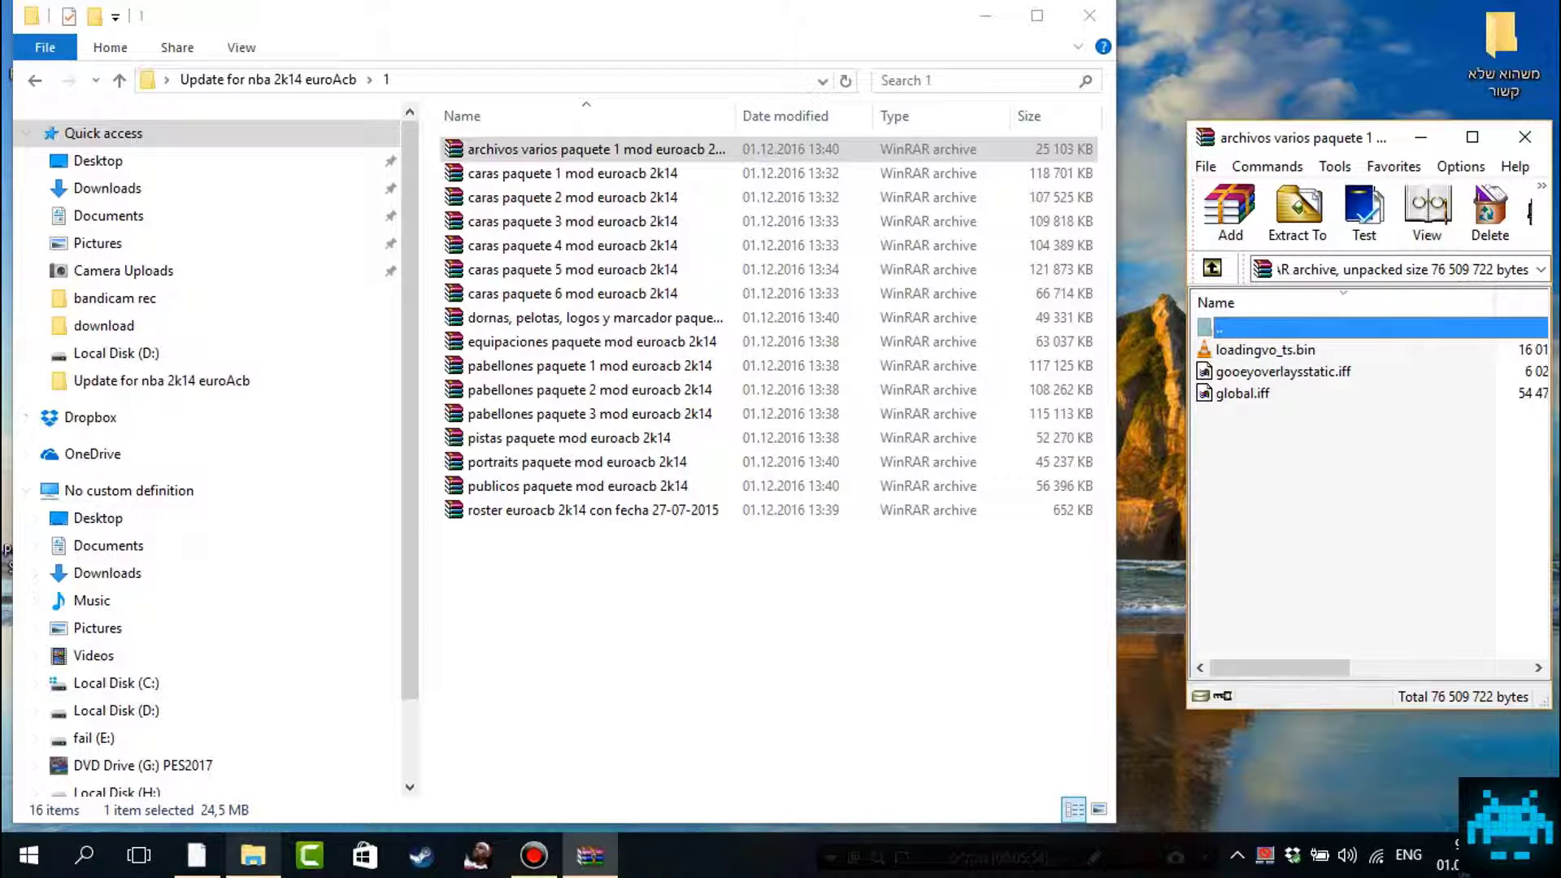
Step: Open D:\Games\NBA 2K14\NBA 2K14 in a second File Explorer window, and move that window clear of the archive
{"action": "left_click", "coordinate": [253, 855]}
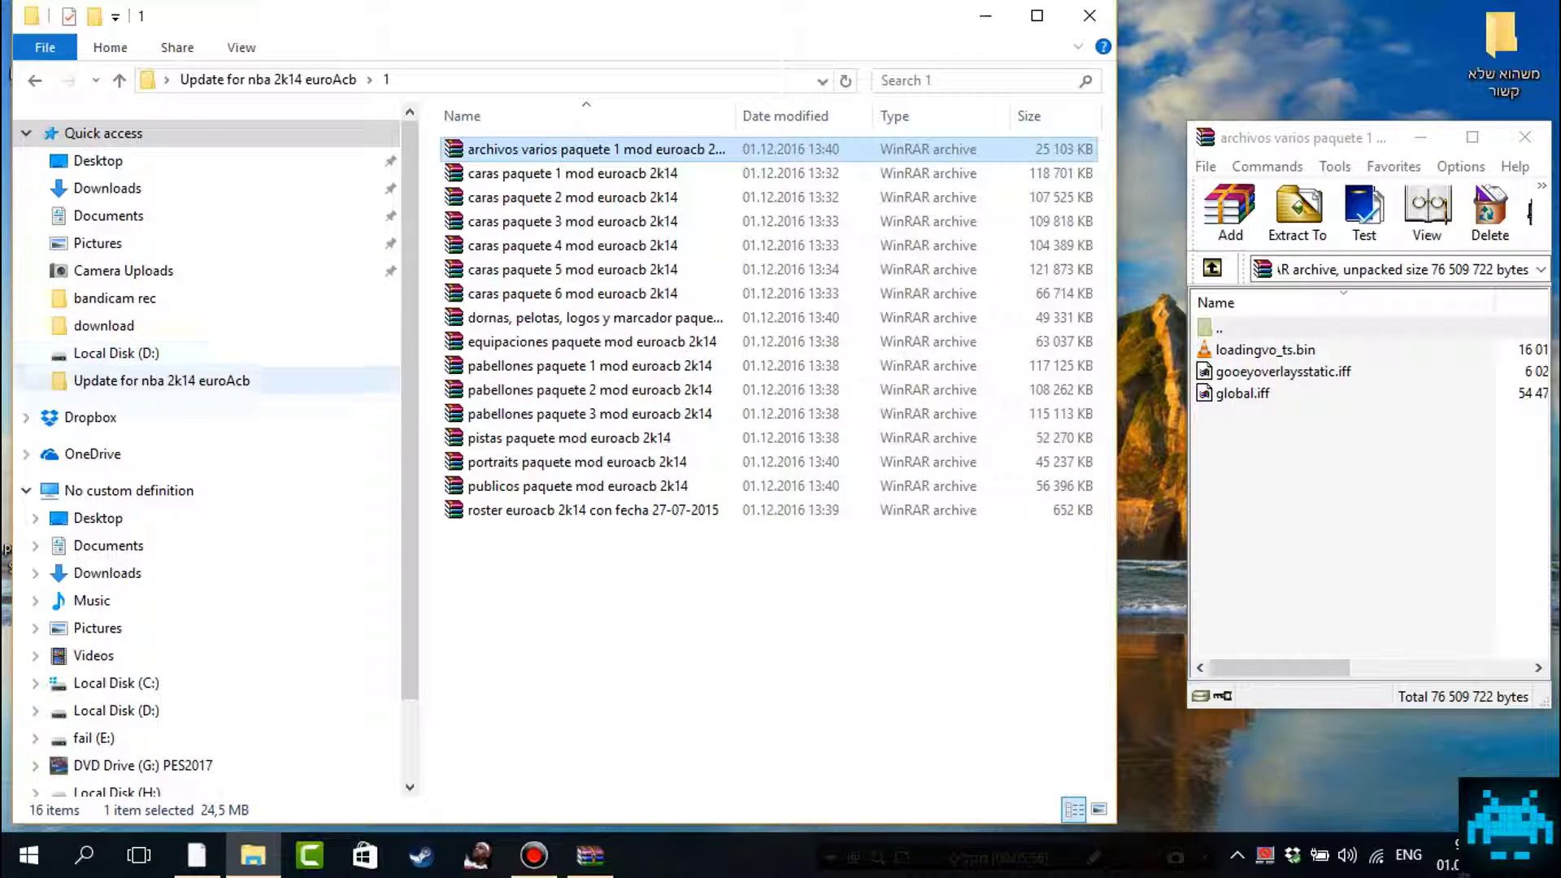
{"action": "right_click", "coordinate": [253, 855]}
{"action": "right_click", "coordinate": [253, 855]}
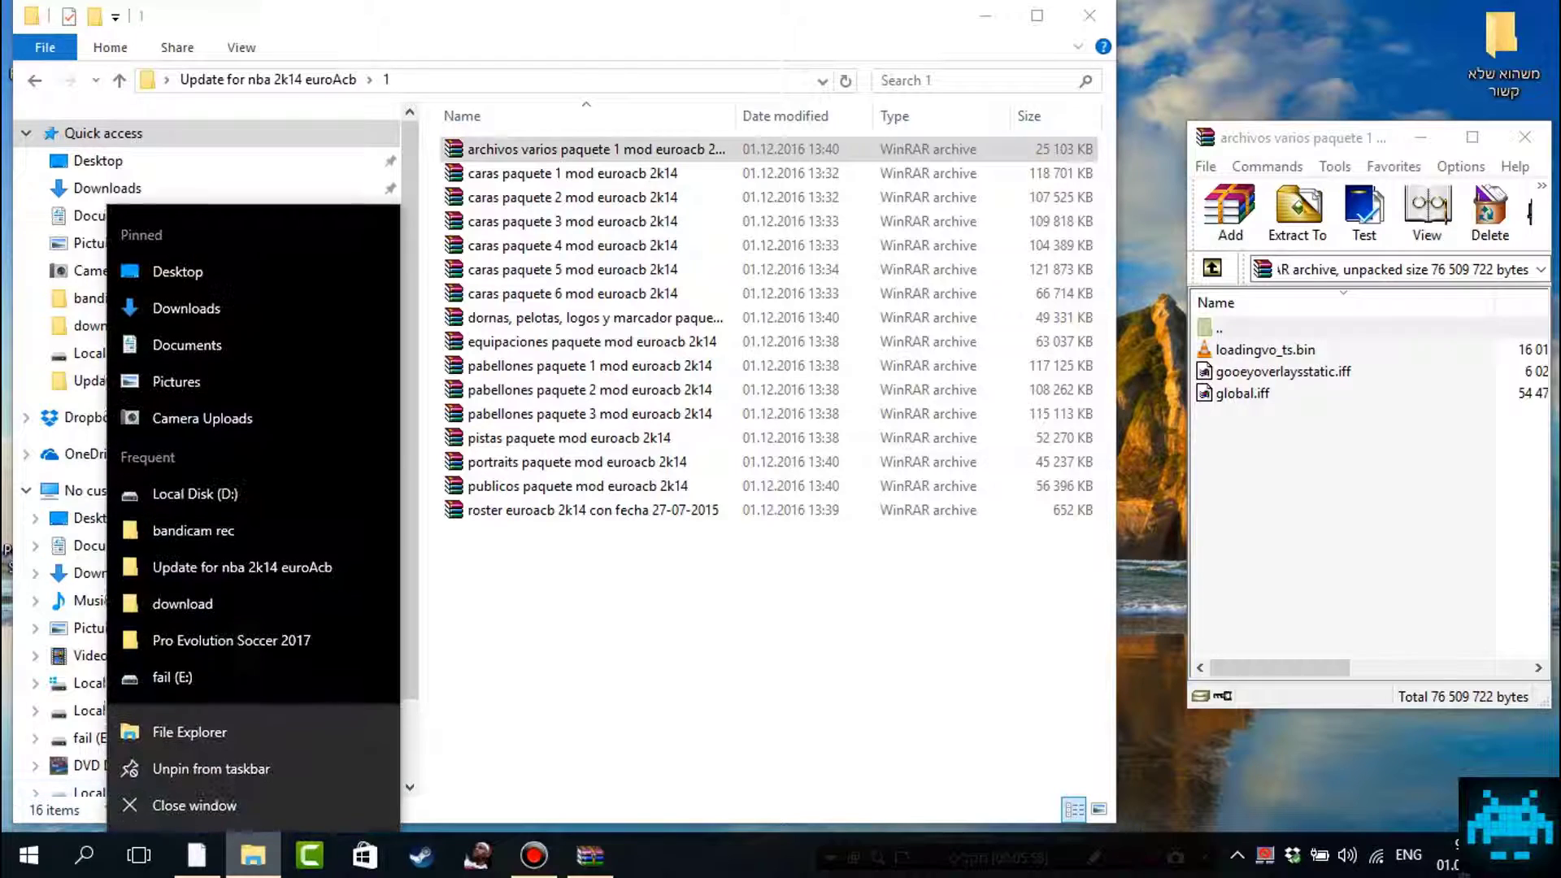
{"action": "left_click", "coordinate": [194, 494]}
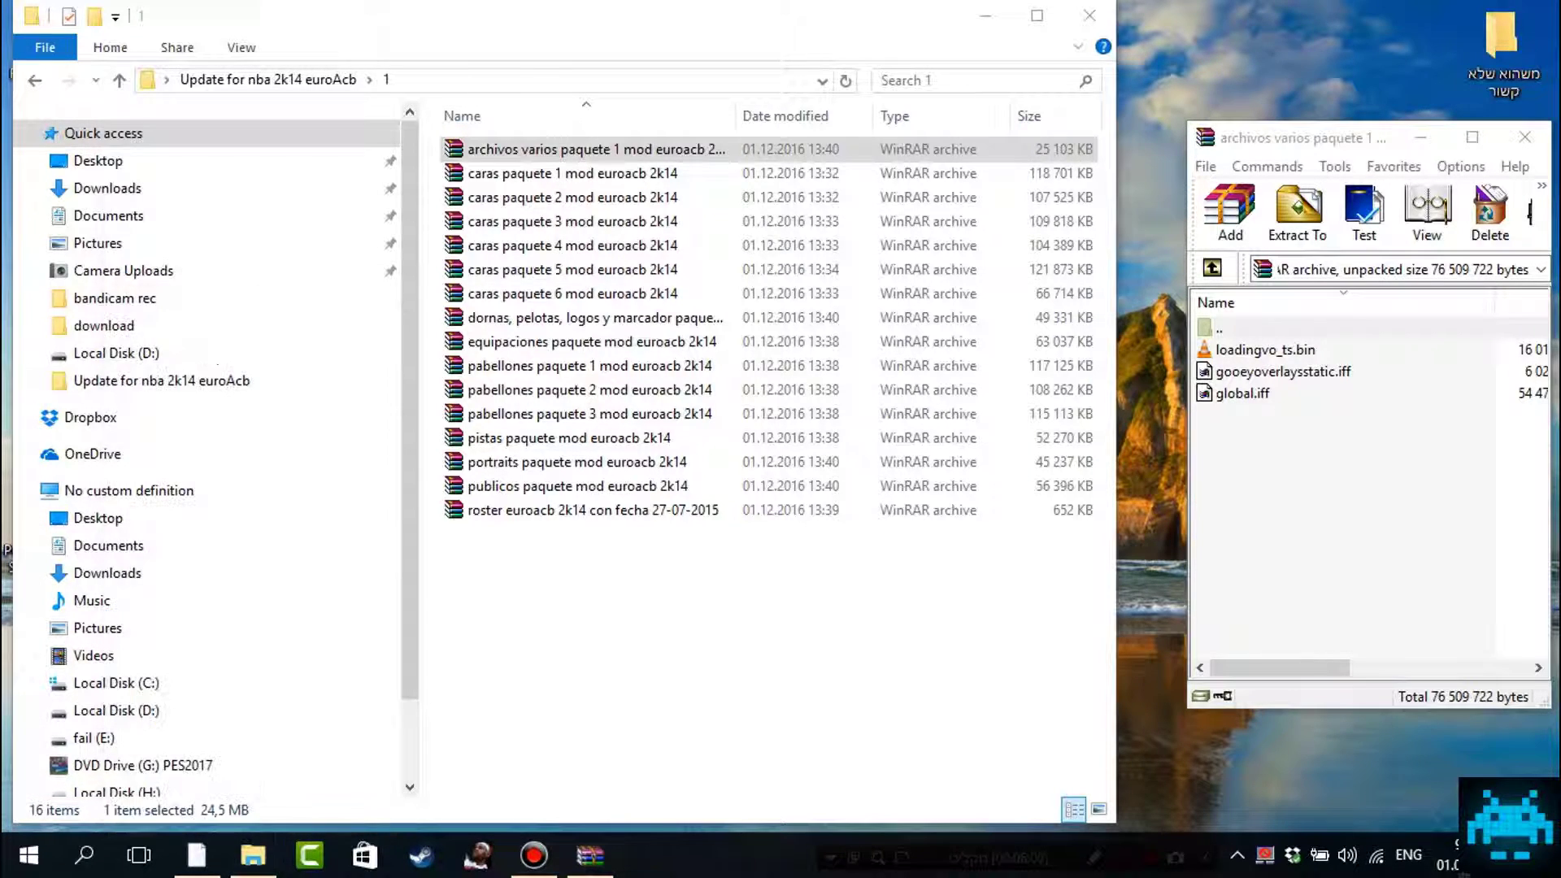
{"action": "double_click", "coordinate": [569, 245]}
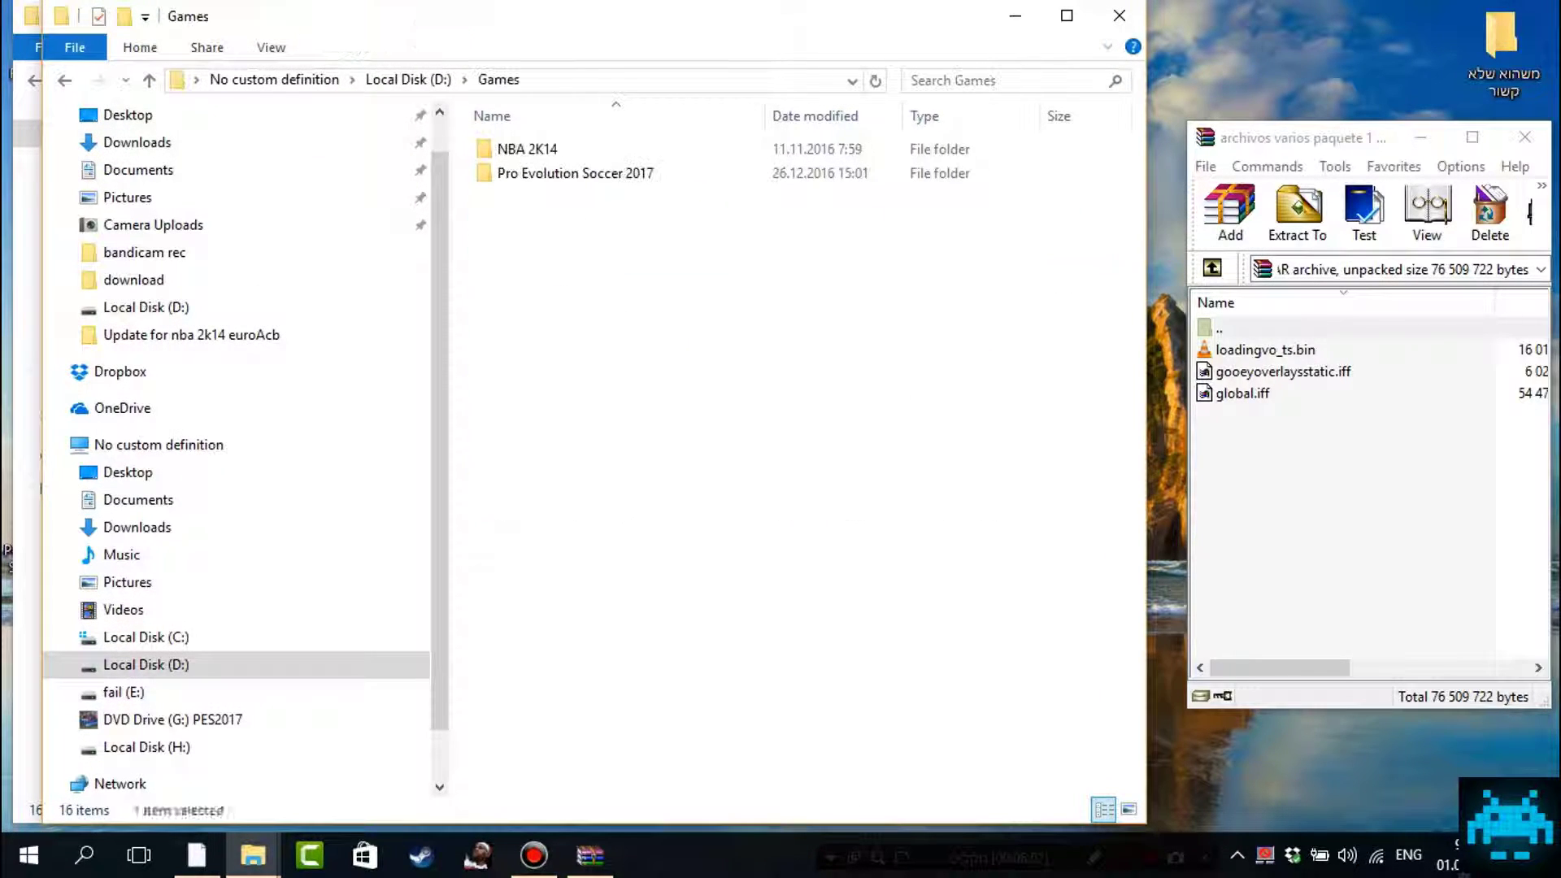
{"action": "double_click", "coordinate": [569, 149]}
{"action": "double_click", "coordinate": [569, 149]}
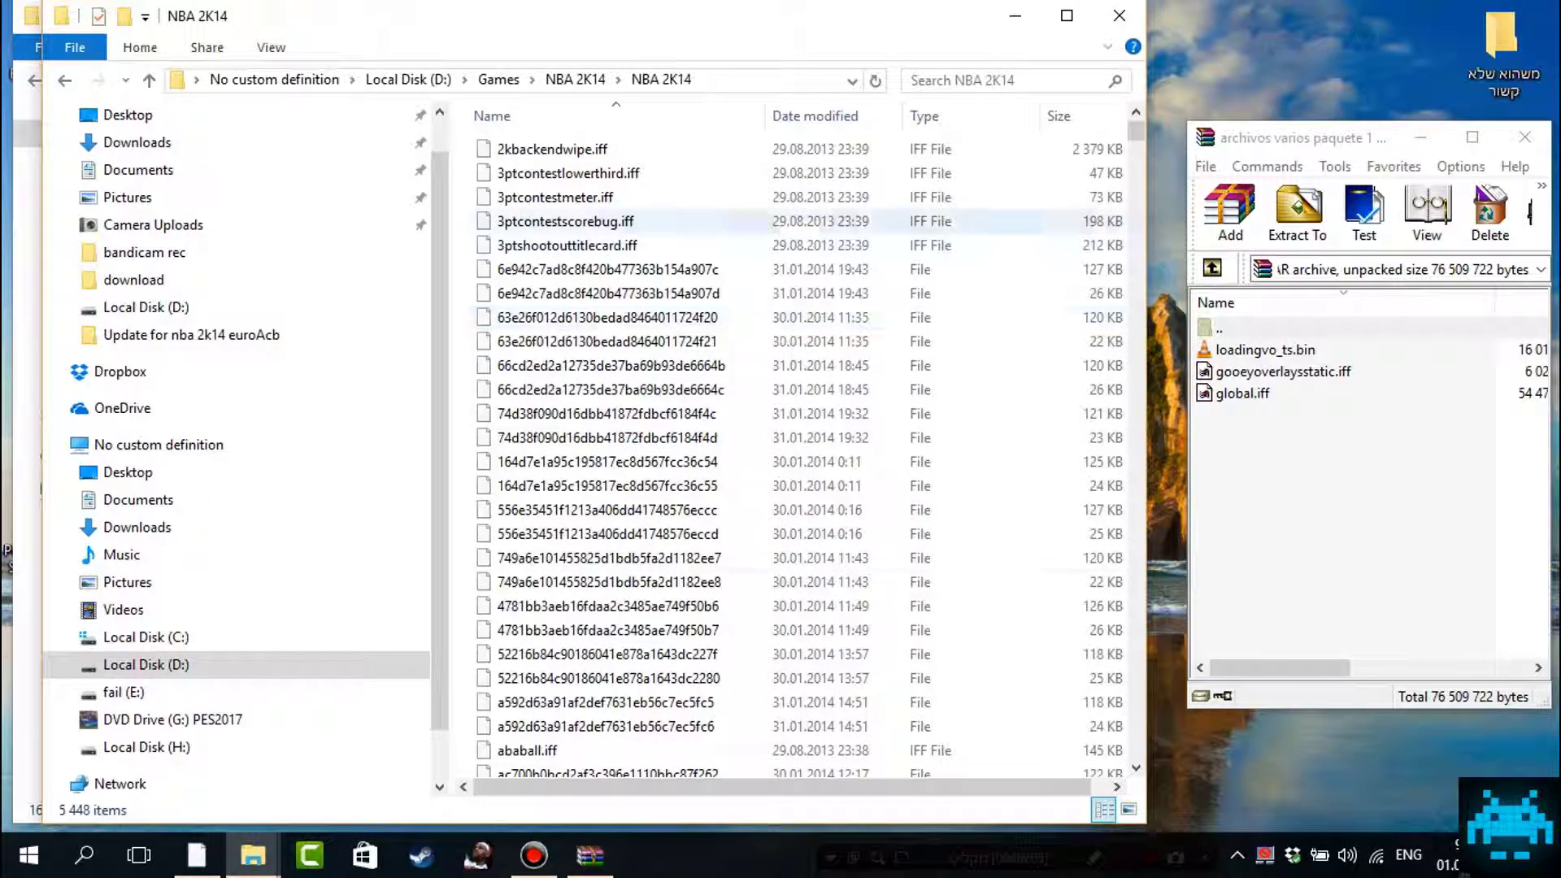
{"action": "left_click_drag", "start_coordinate": [768, 40], "coordinate": [598, 41]}
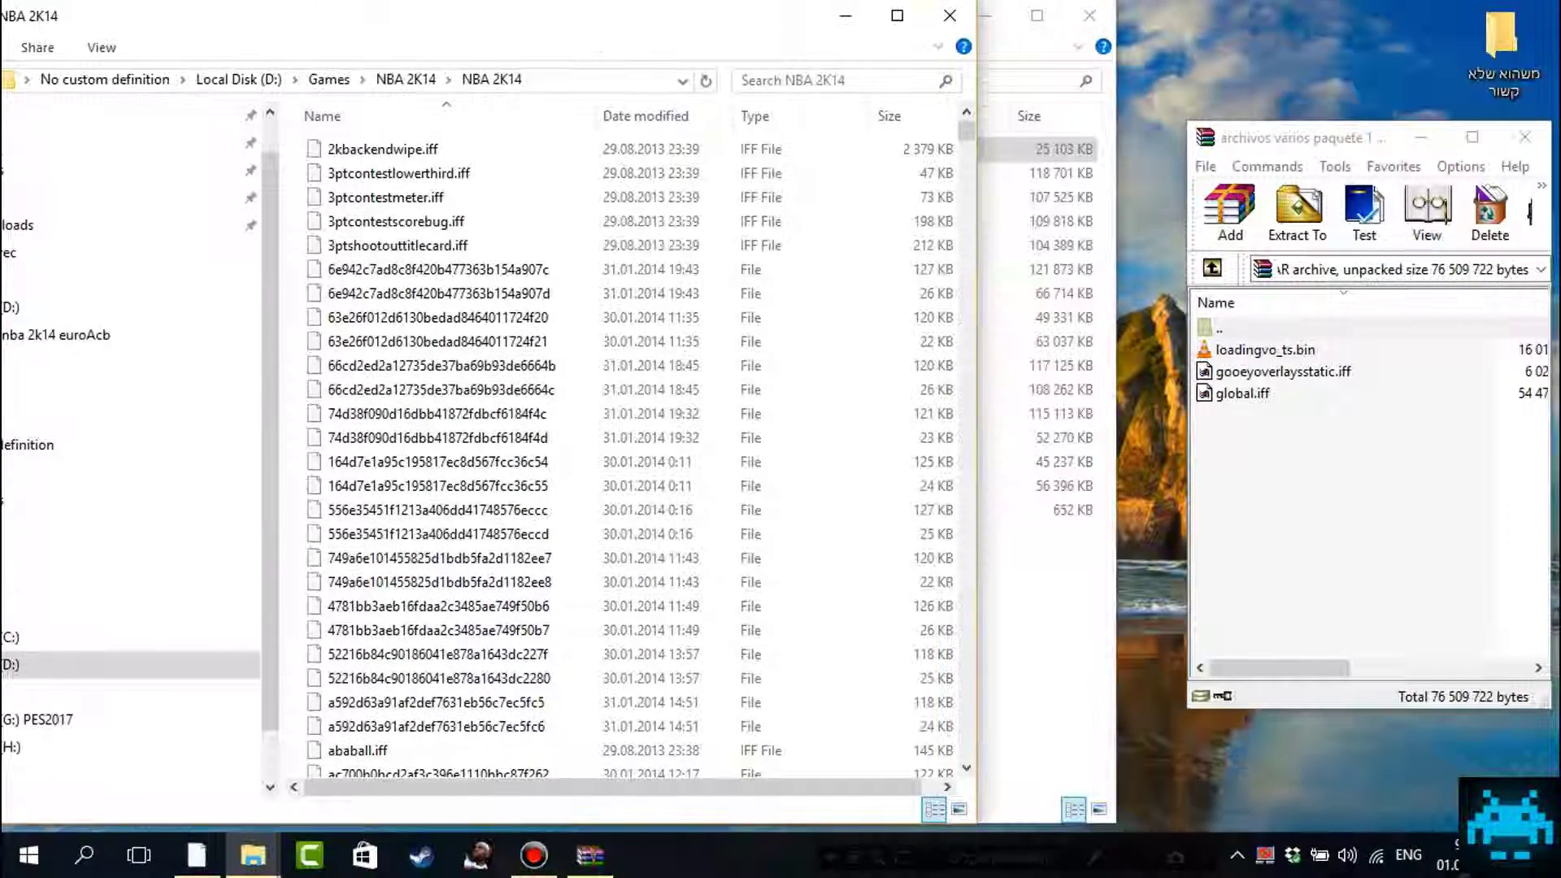
Step: Search the NBA 2K14 game folder for "load" to find the archive's loadingvo_ts file, and clear the search
{"action": "left_click", "coordinate": [738, 81]}
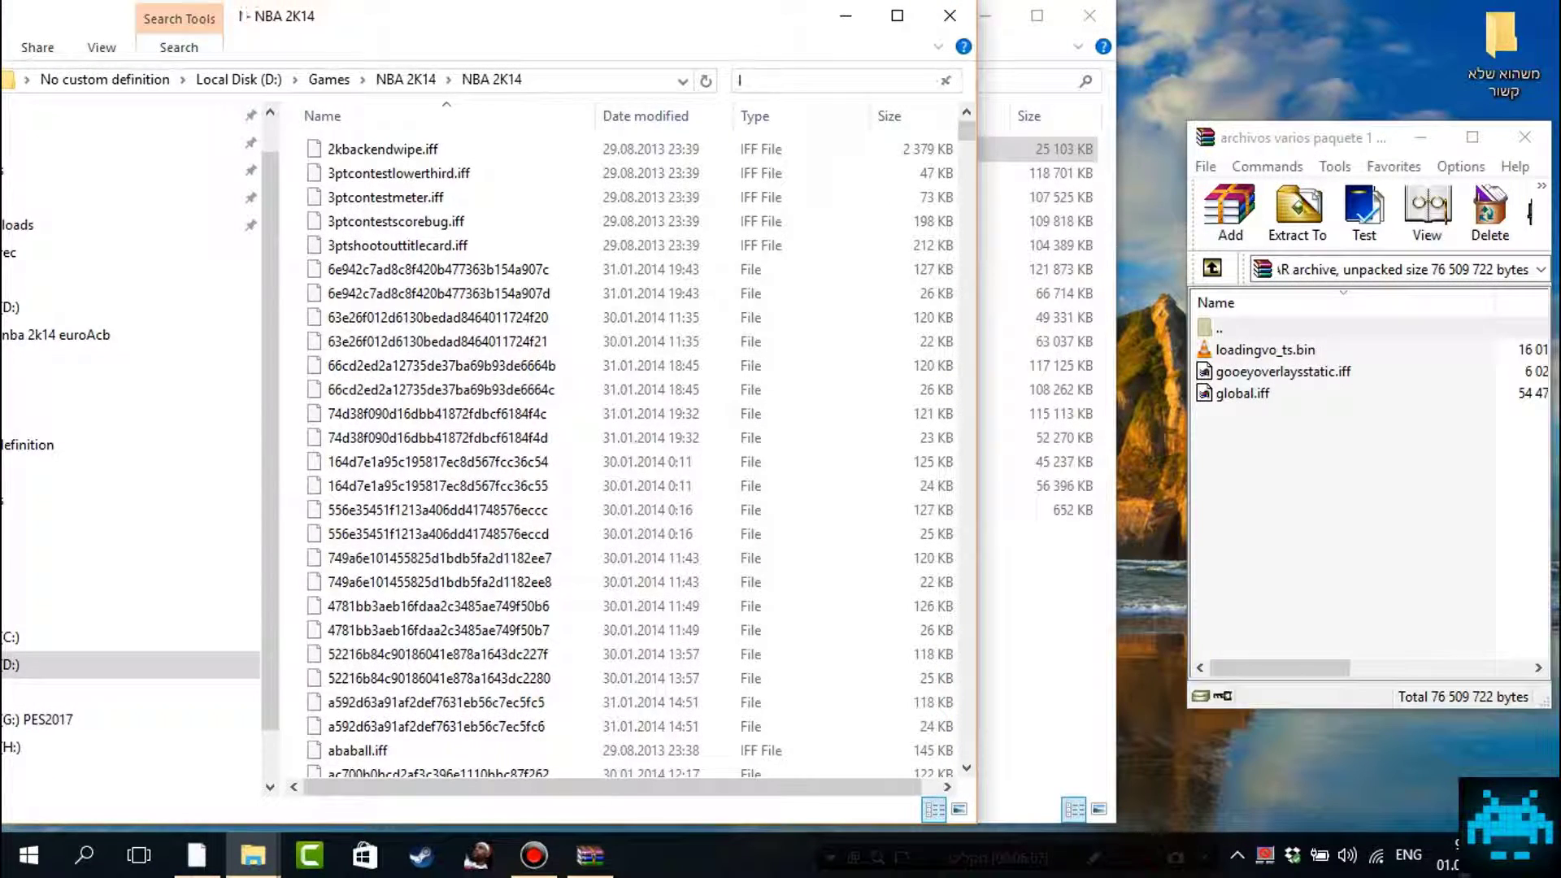
{"action": "type", "text": "load"}
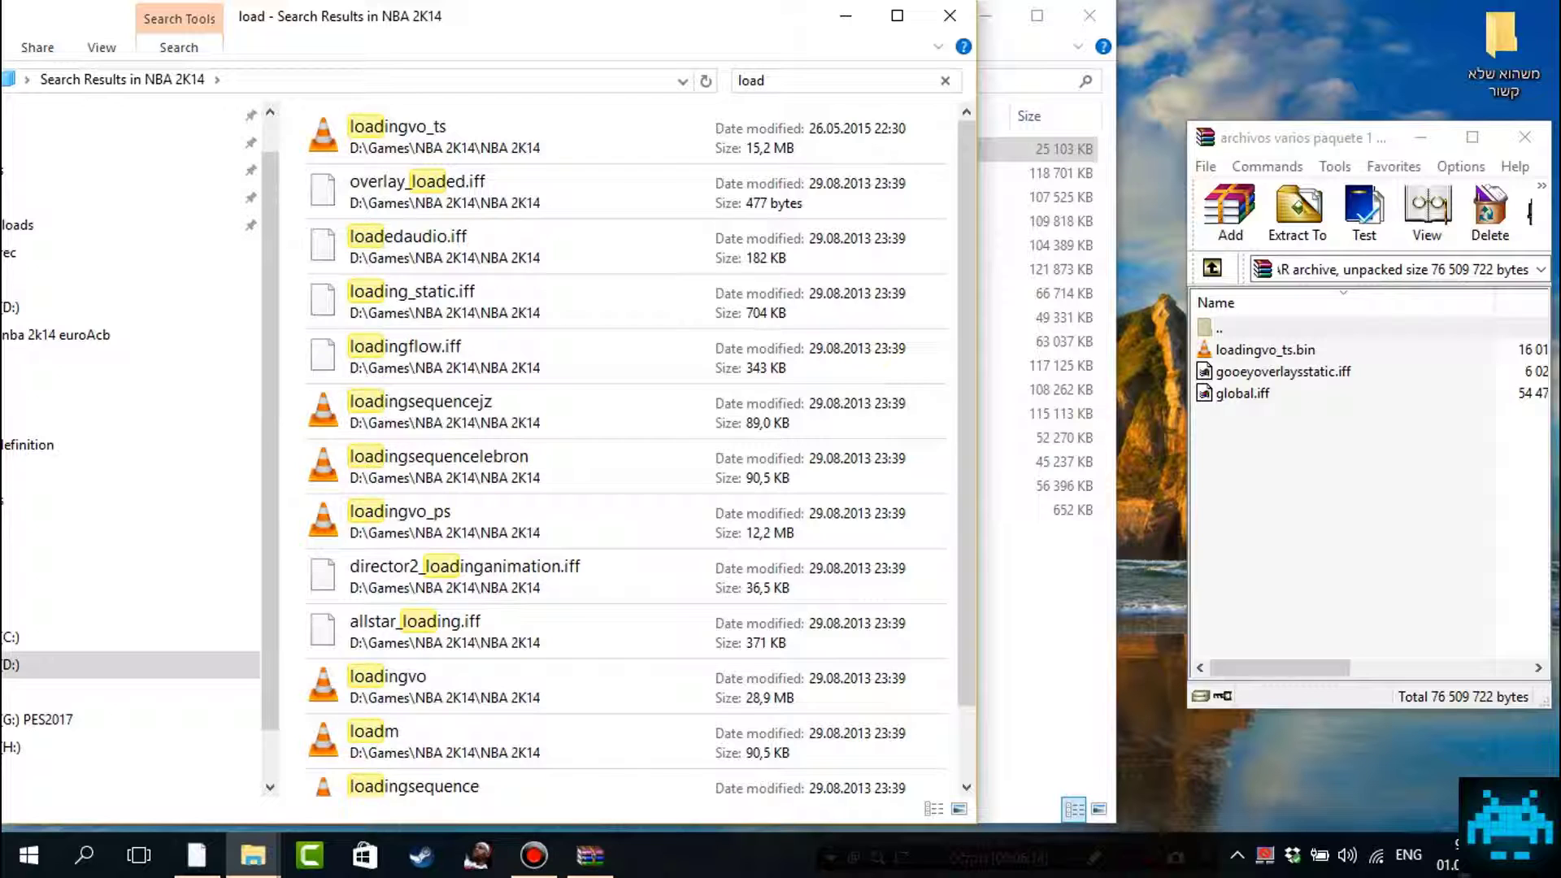
{"action": "left_click", "coordinate": [488, 137]}
{"action": "key", "text": "Escape"}
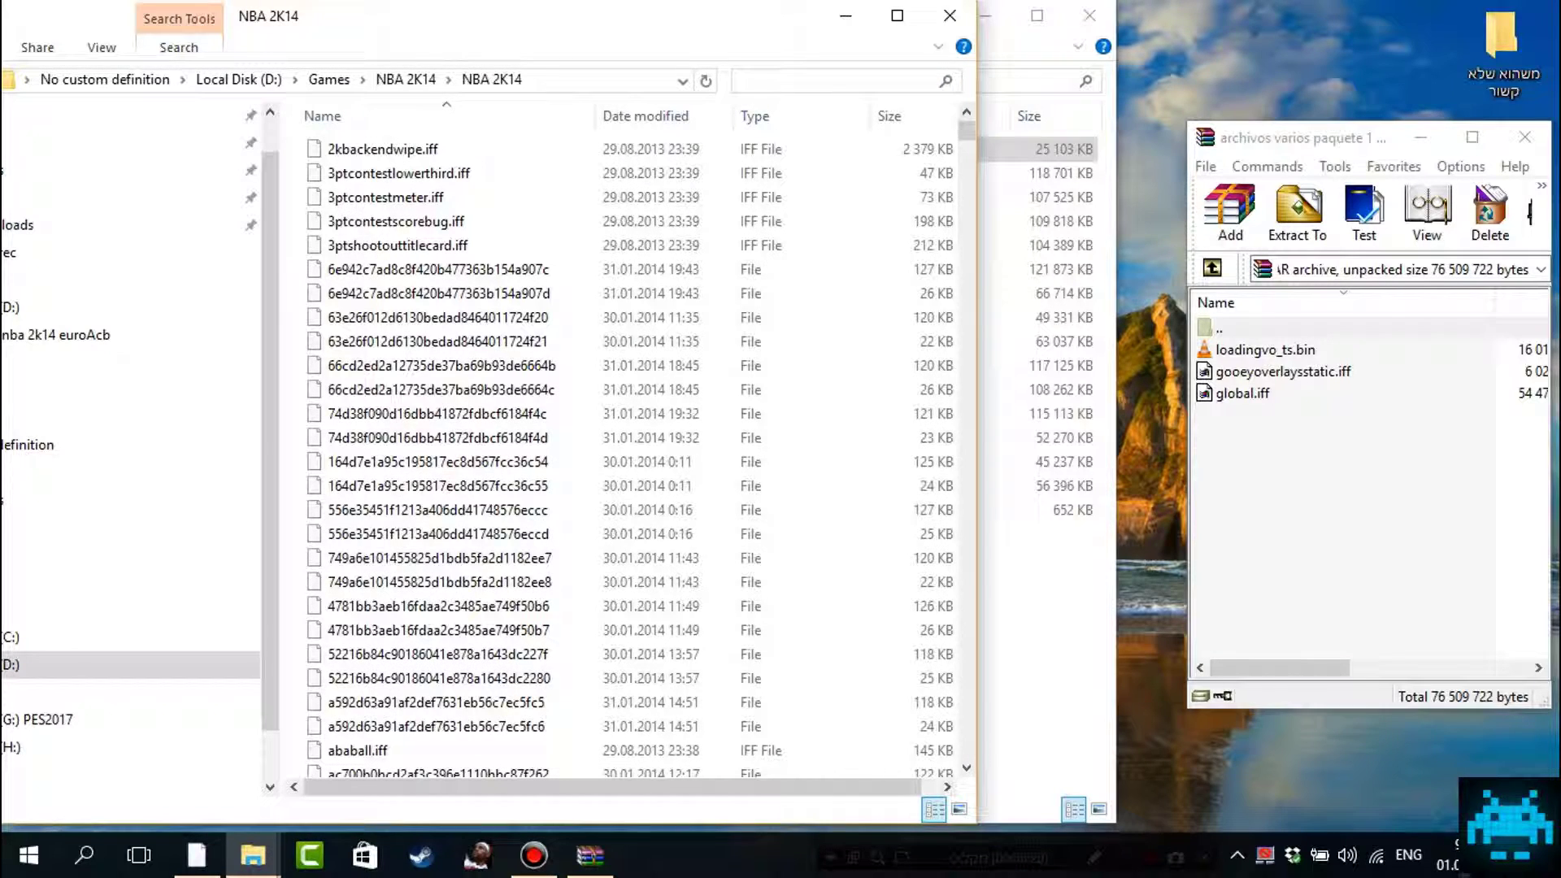
{"action": "left_click", "coordinate": [1341, 488]}
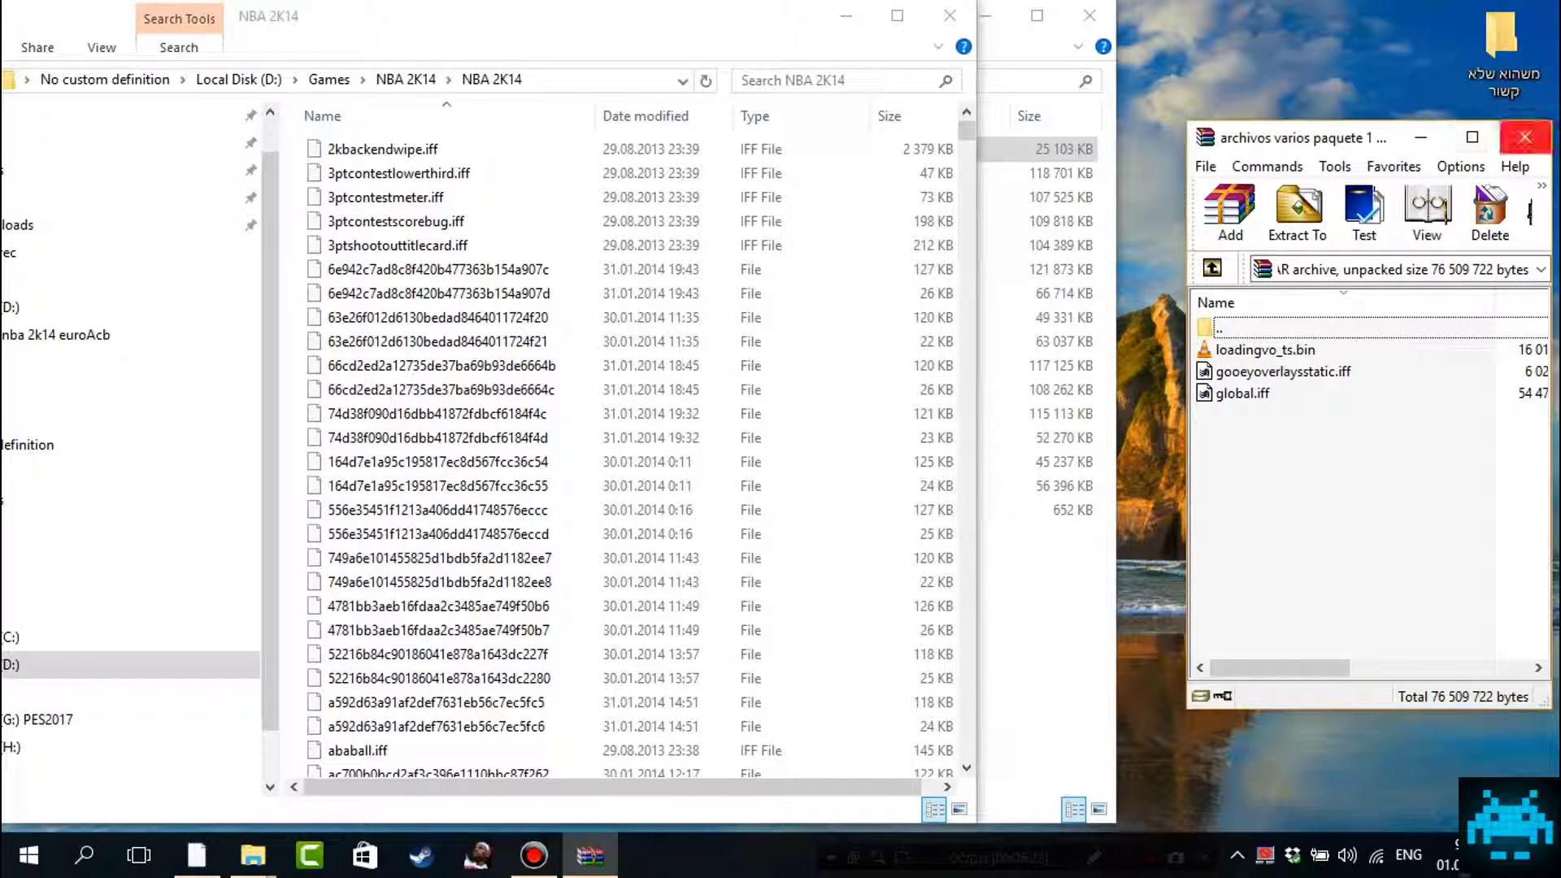
Step: Close the archive, minimize the game folder window, and point out the archives in folder 1 by selecting and deselecting them
{"action": "left_click", "coordinate": [1525, 137]}
{"action": "left_click", "coordinate": [845, 15]}
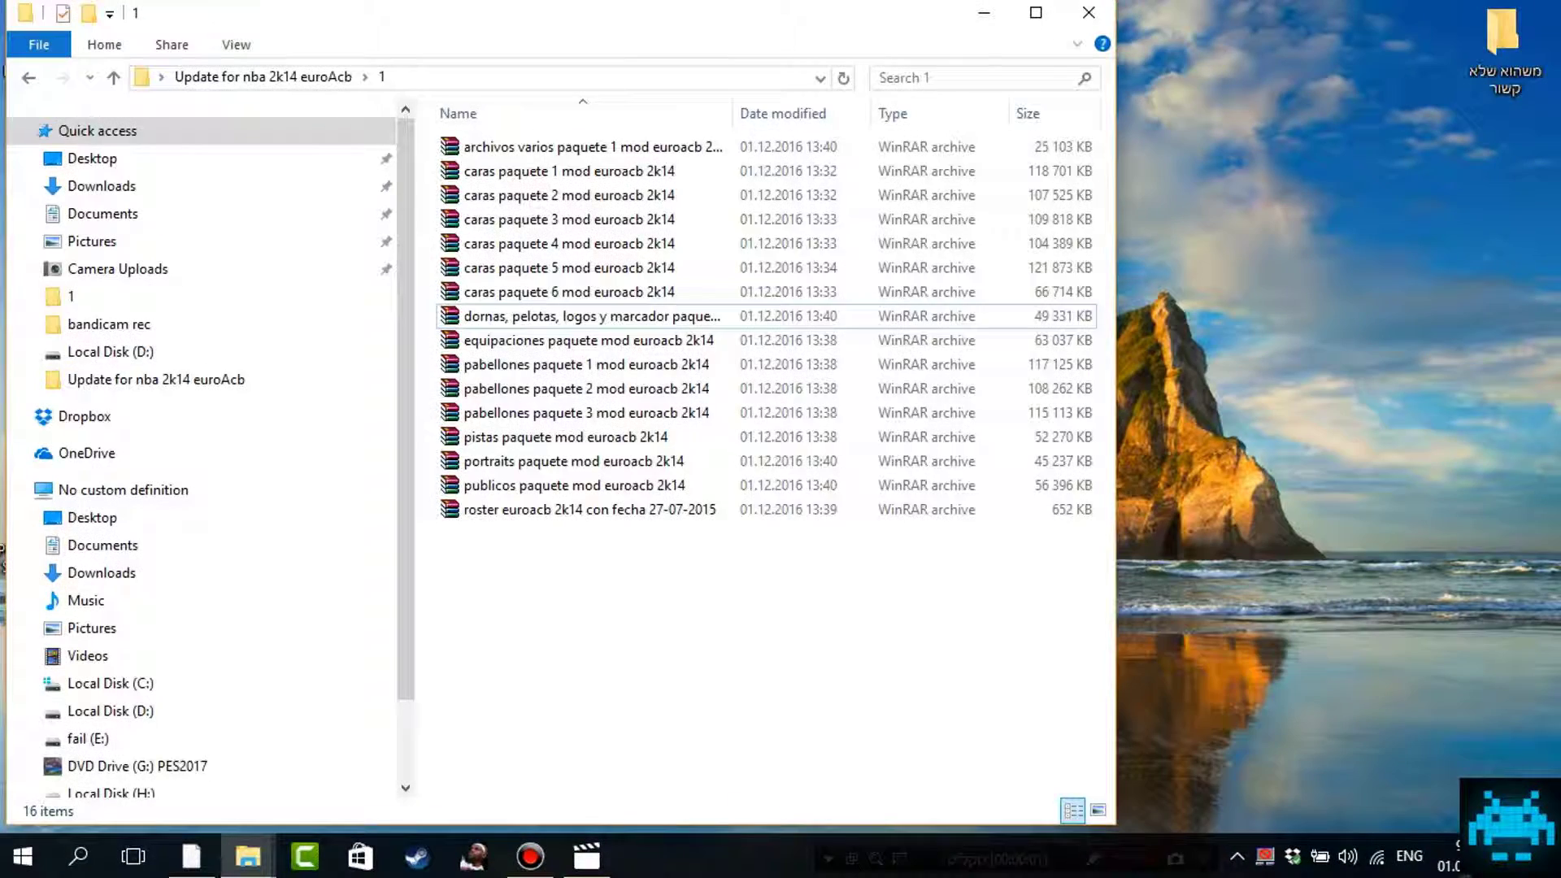
{"action": "left_click_drag", "start_coordinate": [669, 600], "coordinate": [495, 136]}
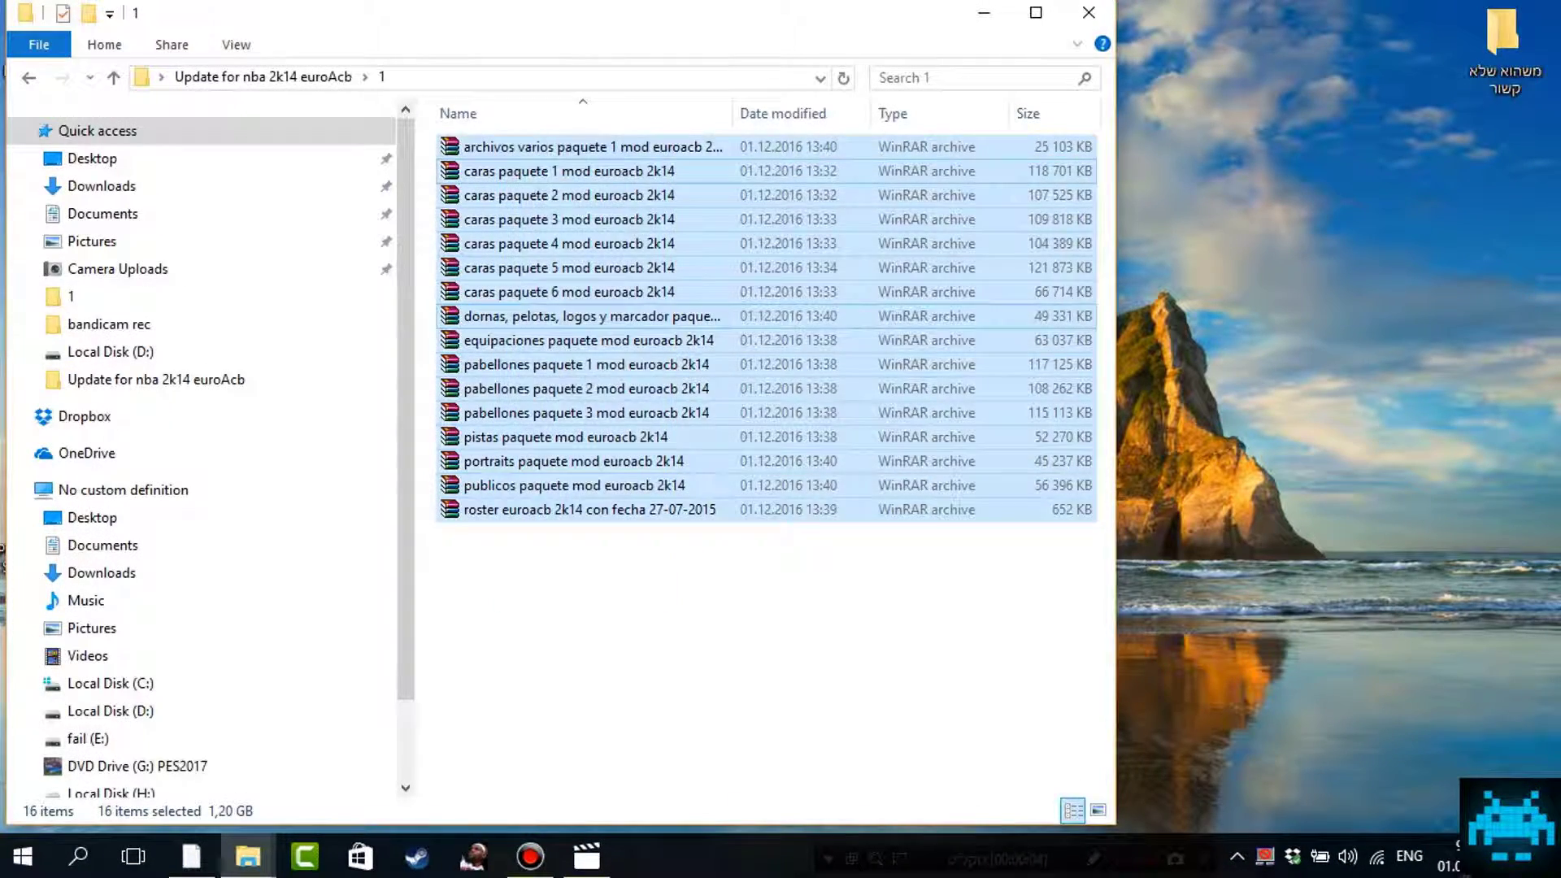
{"action": "left_click", "coordinate": [670, 599]}
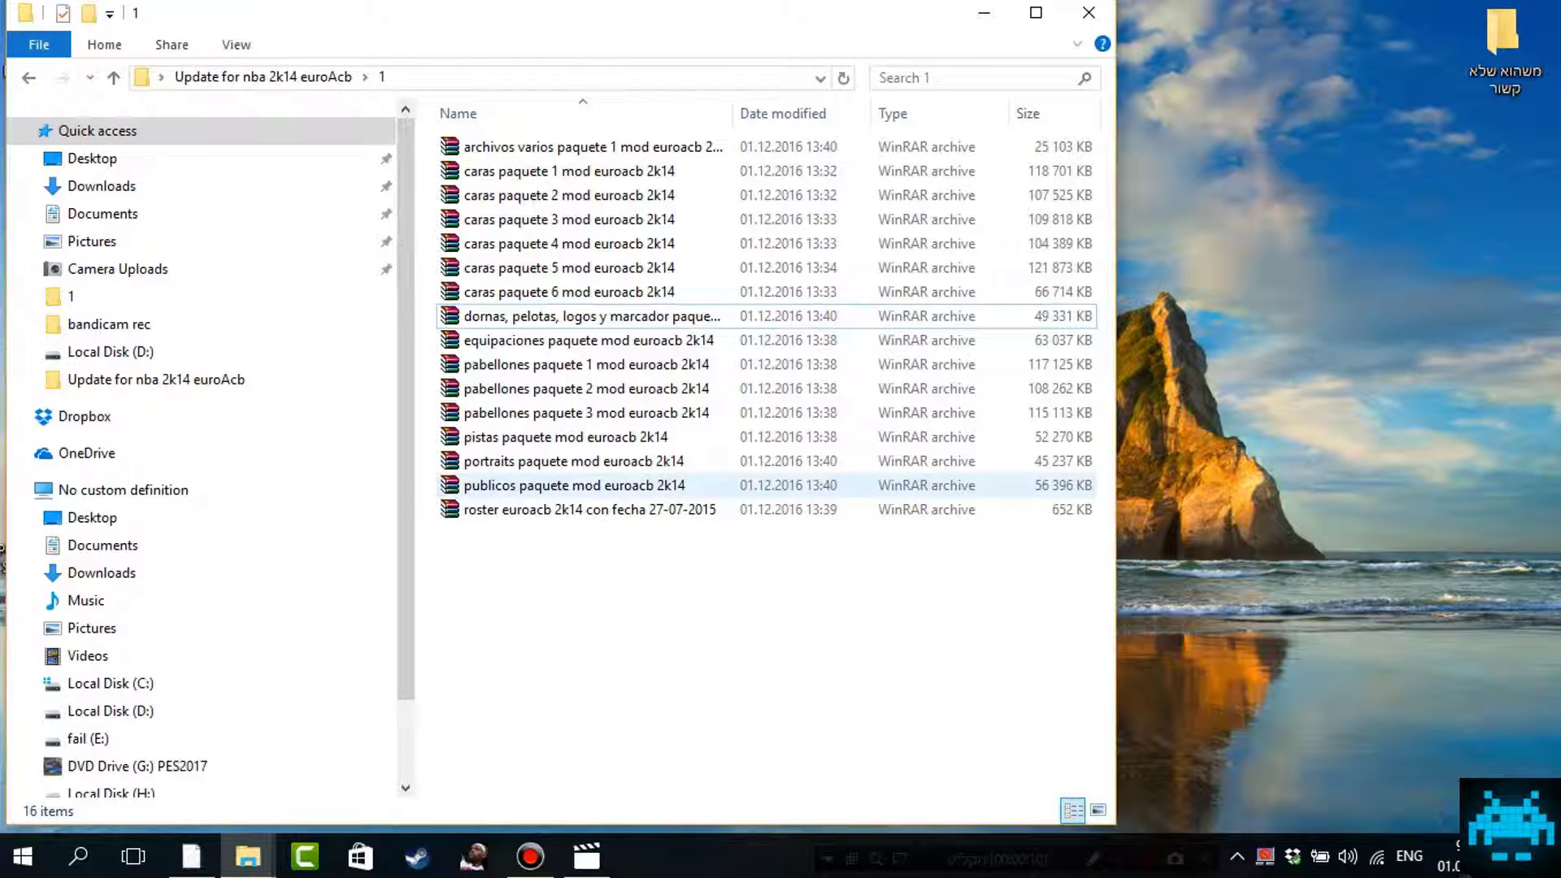
{"action": "left_click_drag", "start_coordinate": [434, 488], "coordinate": [612, 144]}
{"action": "key", "text": "Escape"}
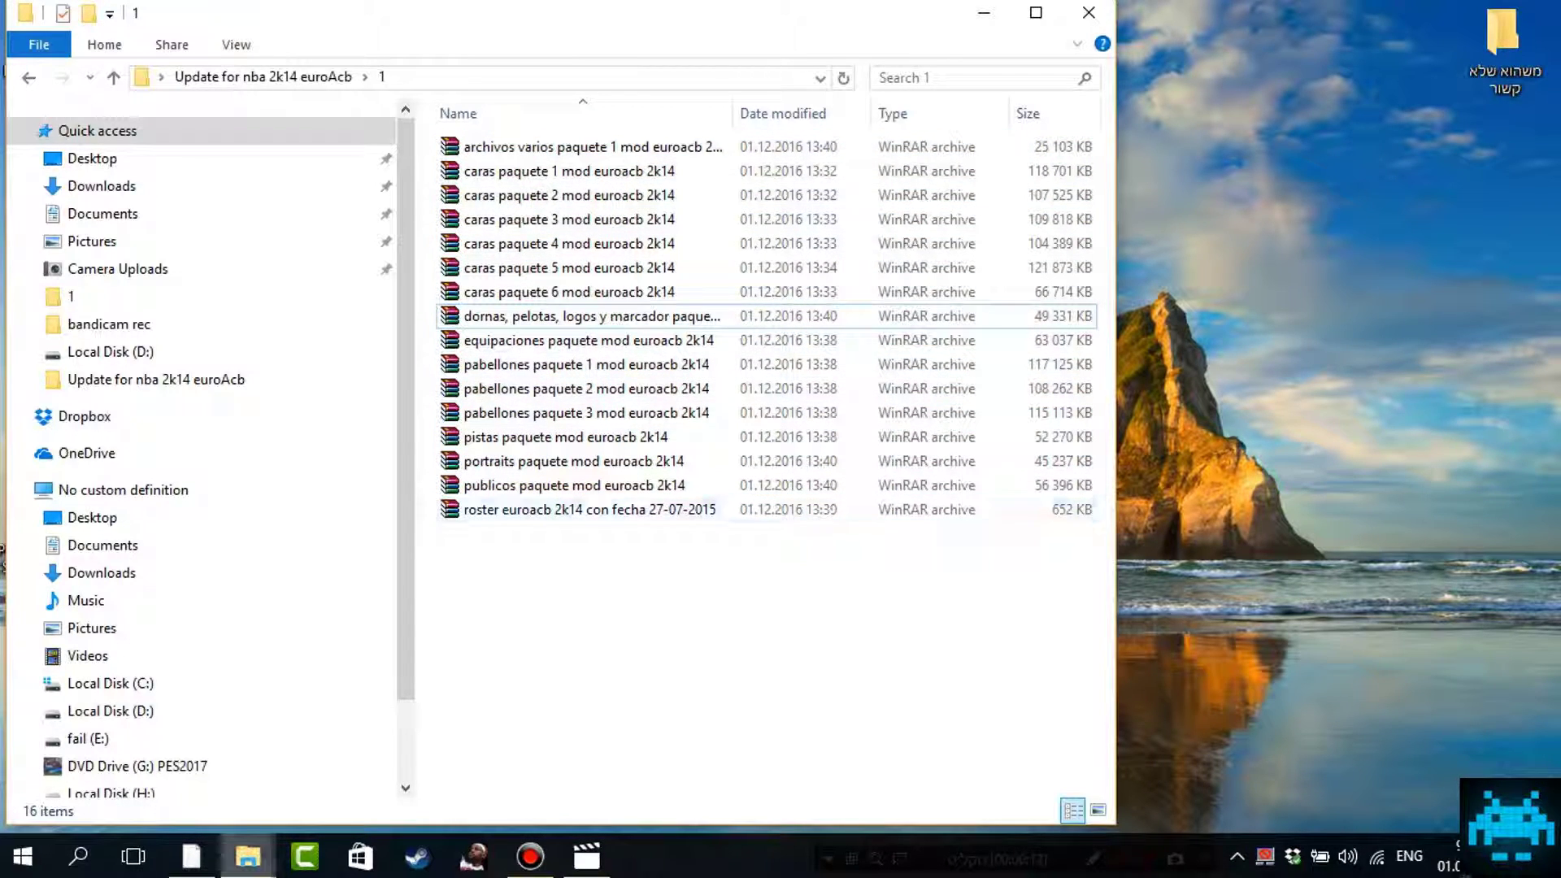
Step: Bring back the NBA 2K14 game folder window, and browse in it to the user profile's AppData folder on drive C
{"action": "mouse_move", "coordinate": [247, 856]}
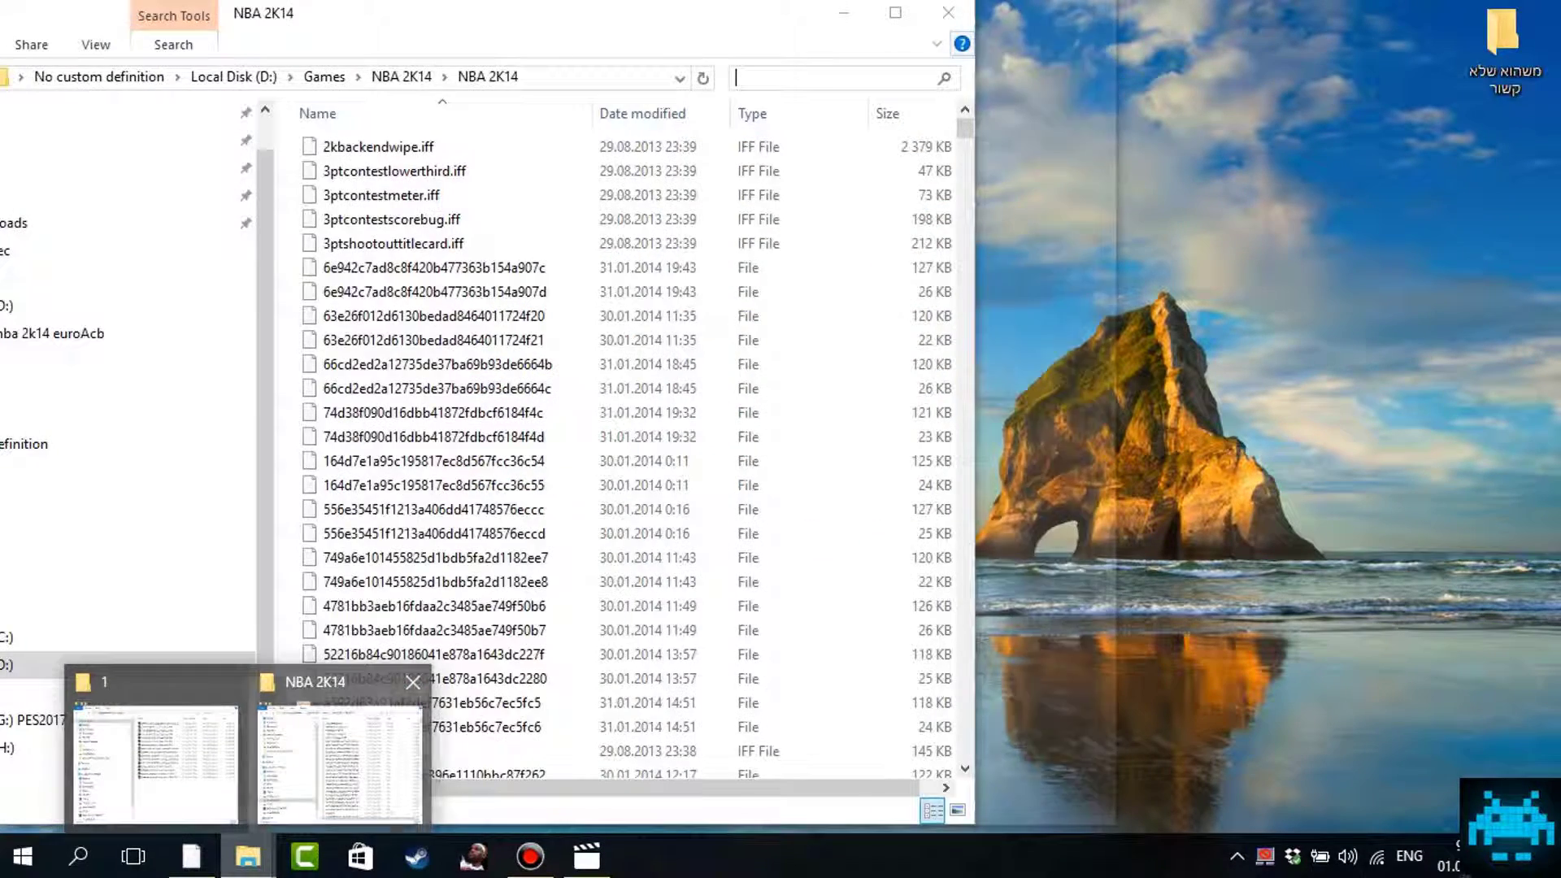
{"action": "left_click", "coordinate": [346, 712]}
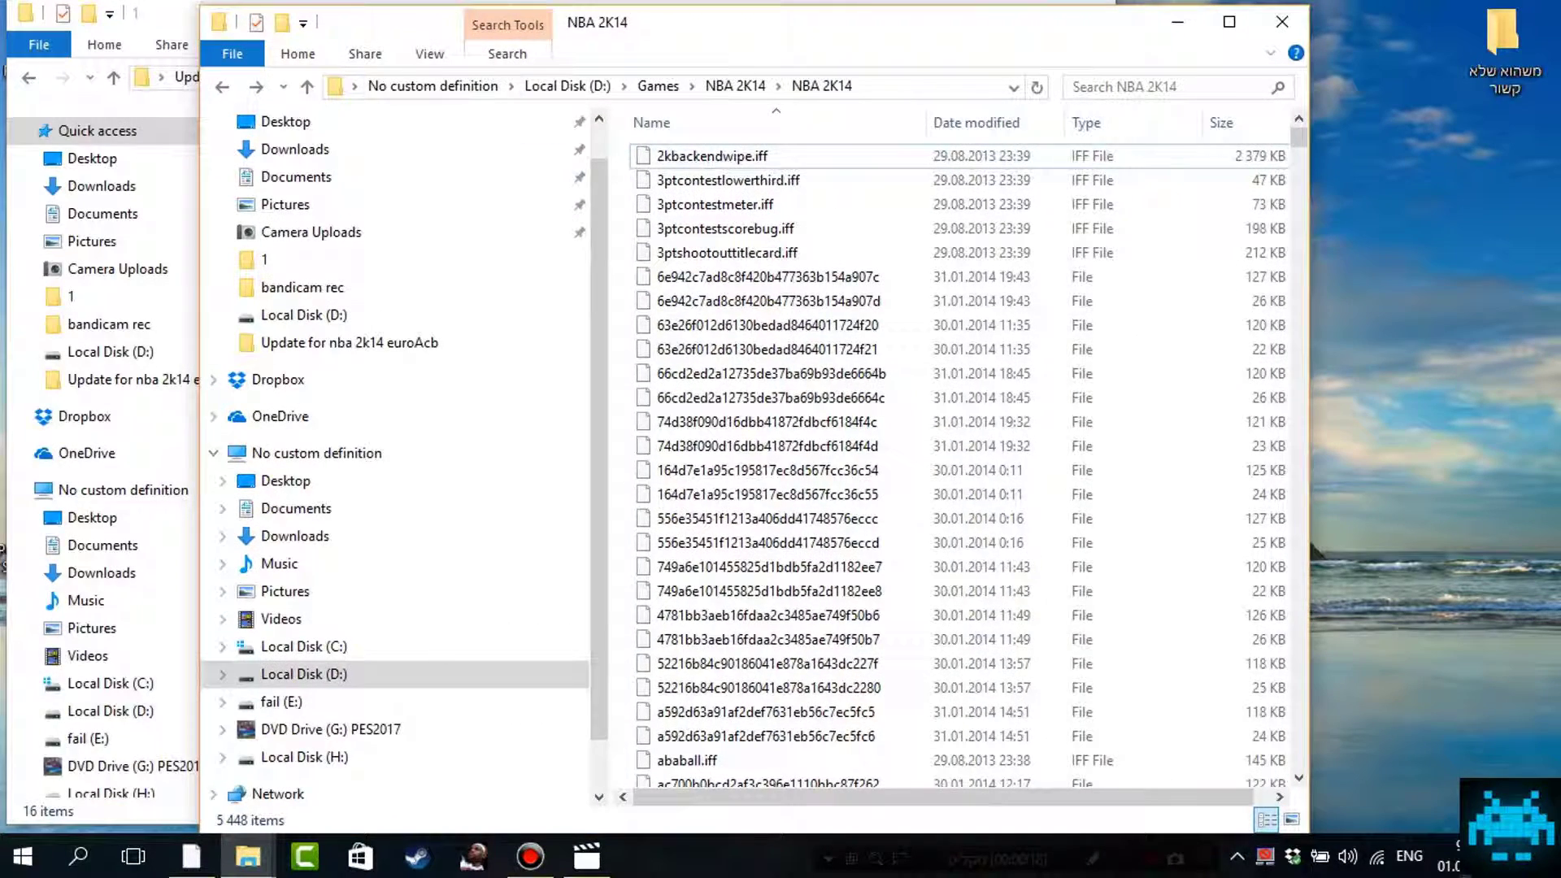
{"action": "left_click", "coordinate": [432, 86]}
{"action": "double_click", "coordinate": [1066, 401]}
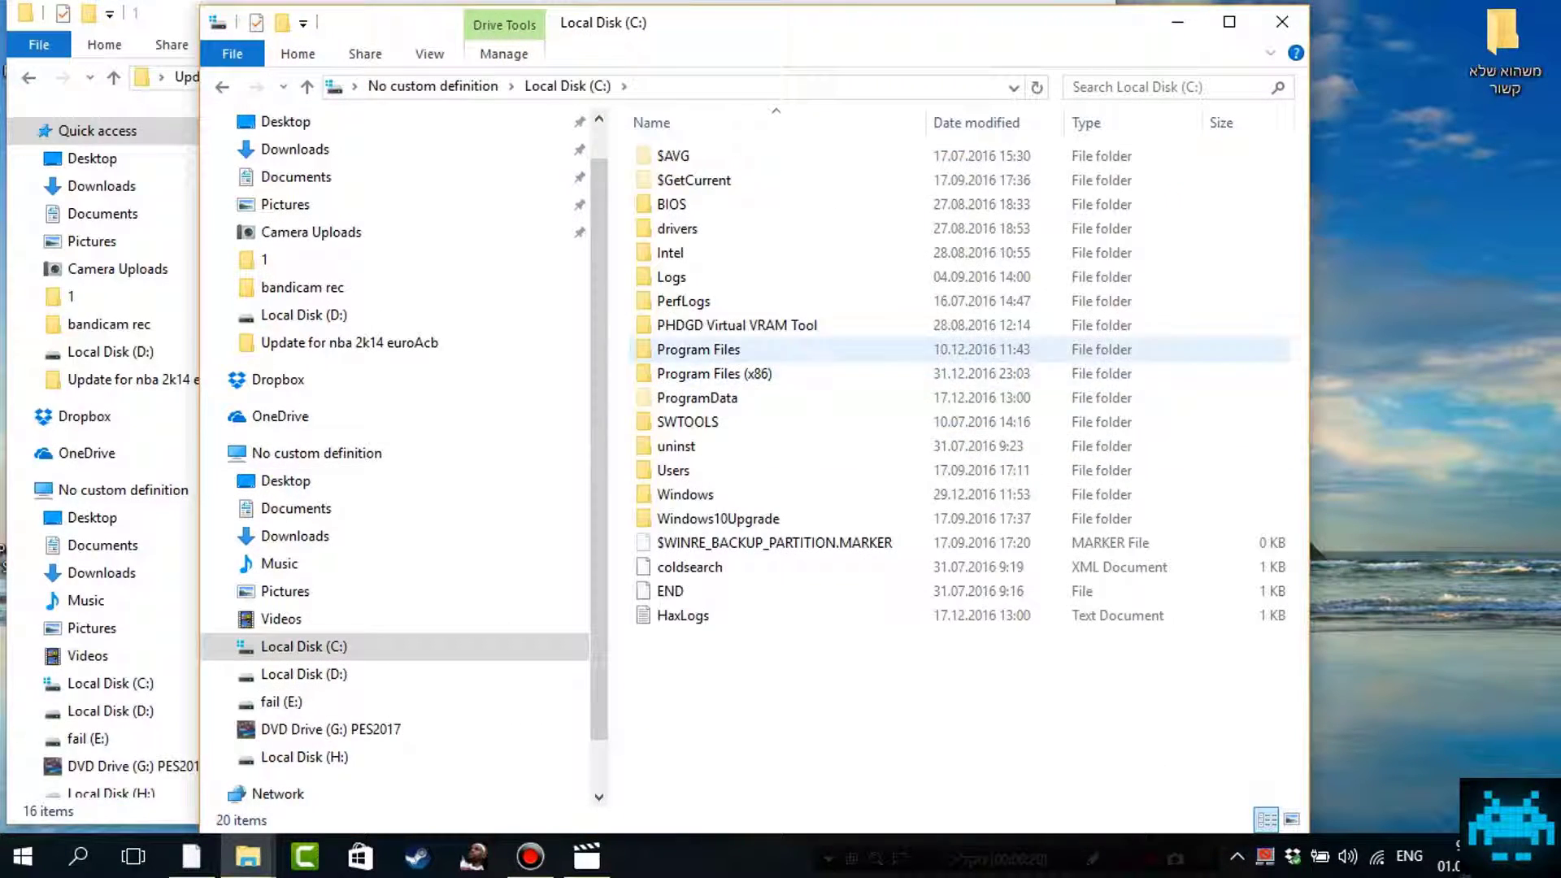
{"action": "double_click", "coordinate": [685, 470]}
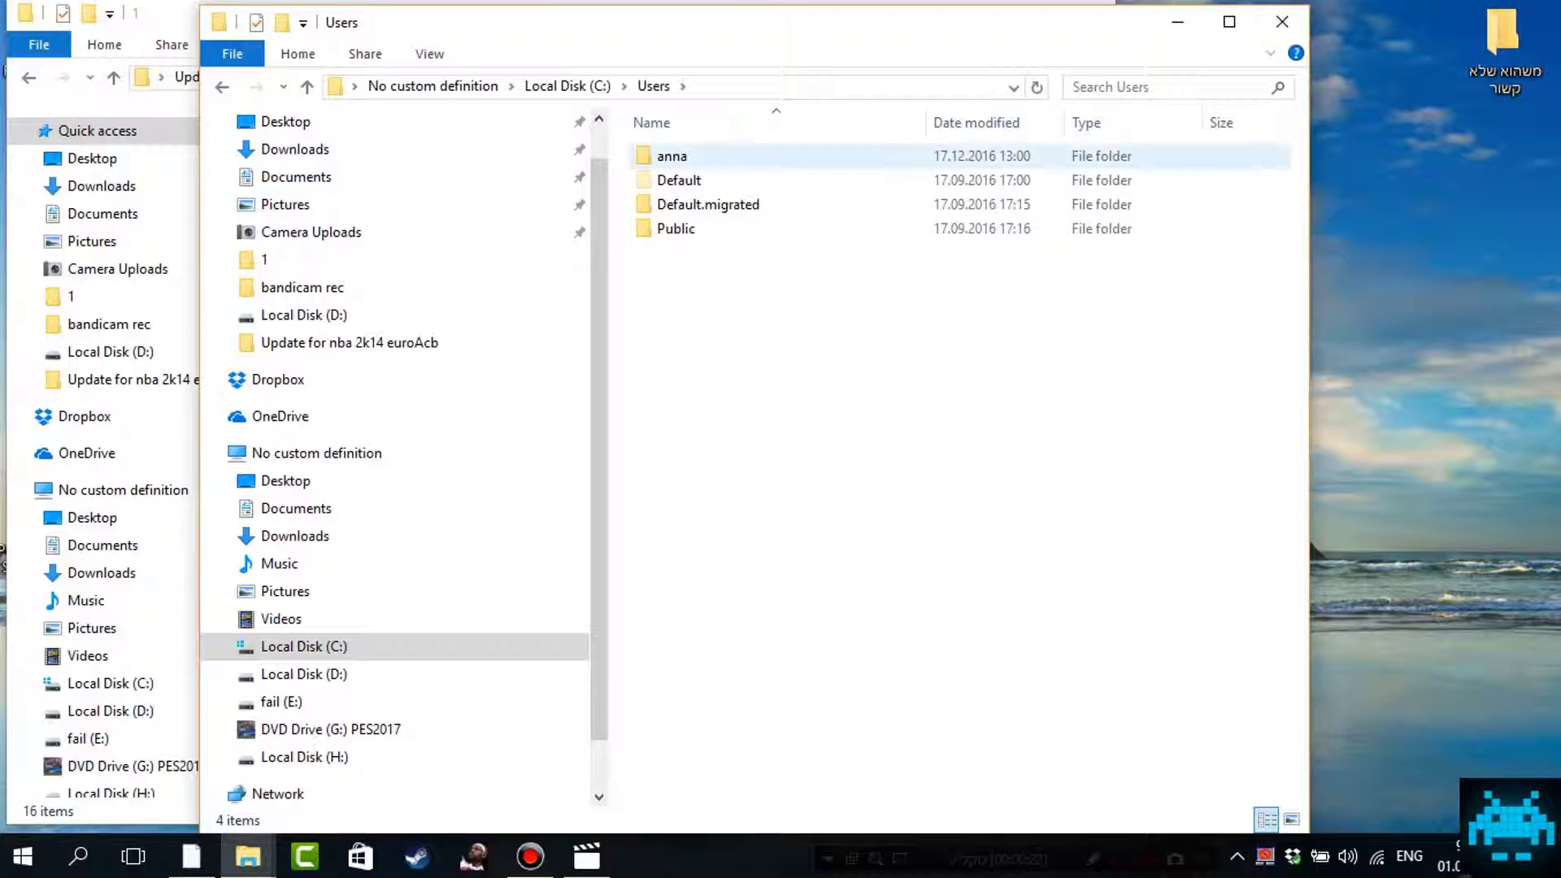
{"action": "double_click", "coordinate": [672, 155]}
{"action": "double_click", "coordinate": [672, 251]}
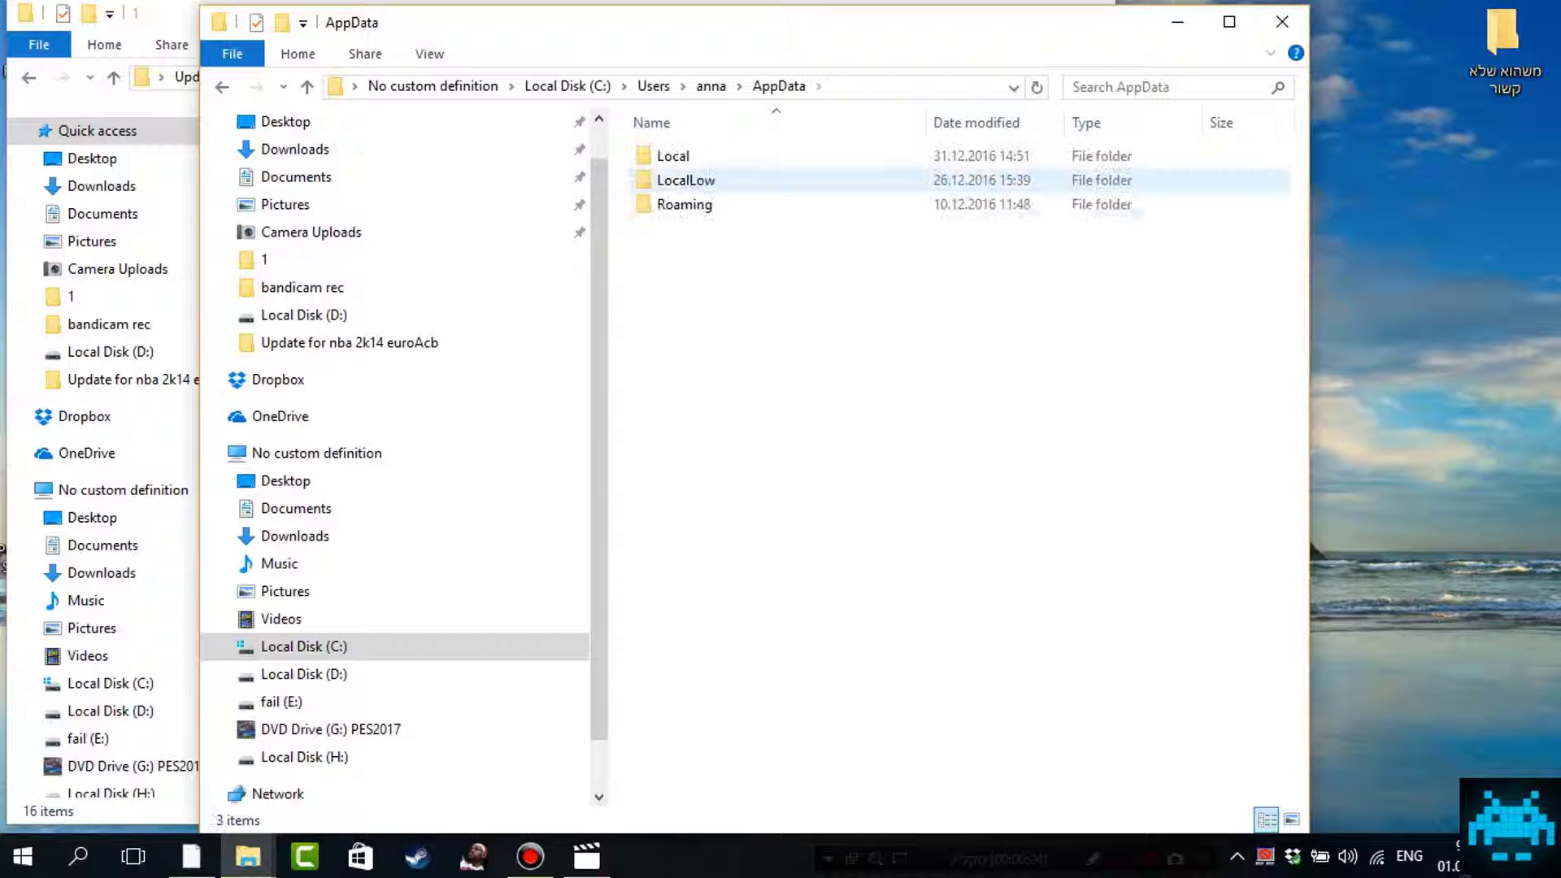
Step: Open Roaming\2K Sports\NBA 2K14\Saves, and move the window aside so the archives in folder 1 show next to it
{"action": "double_click", "coordinate": [684, 204]}
{"action": "double_click", "coordinate": [681, 155]}
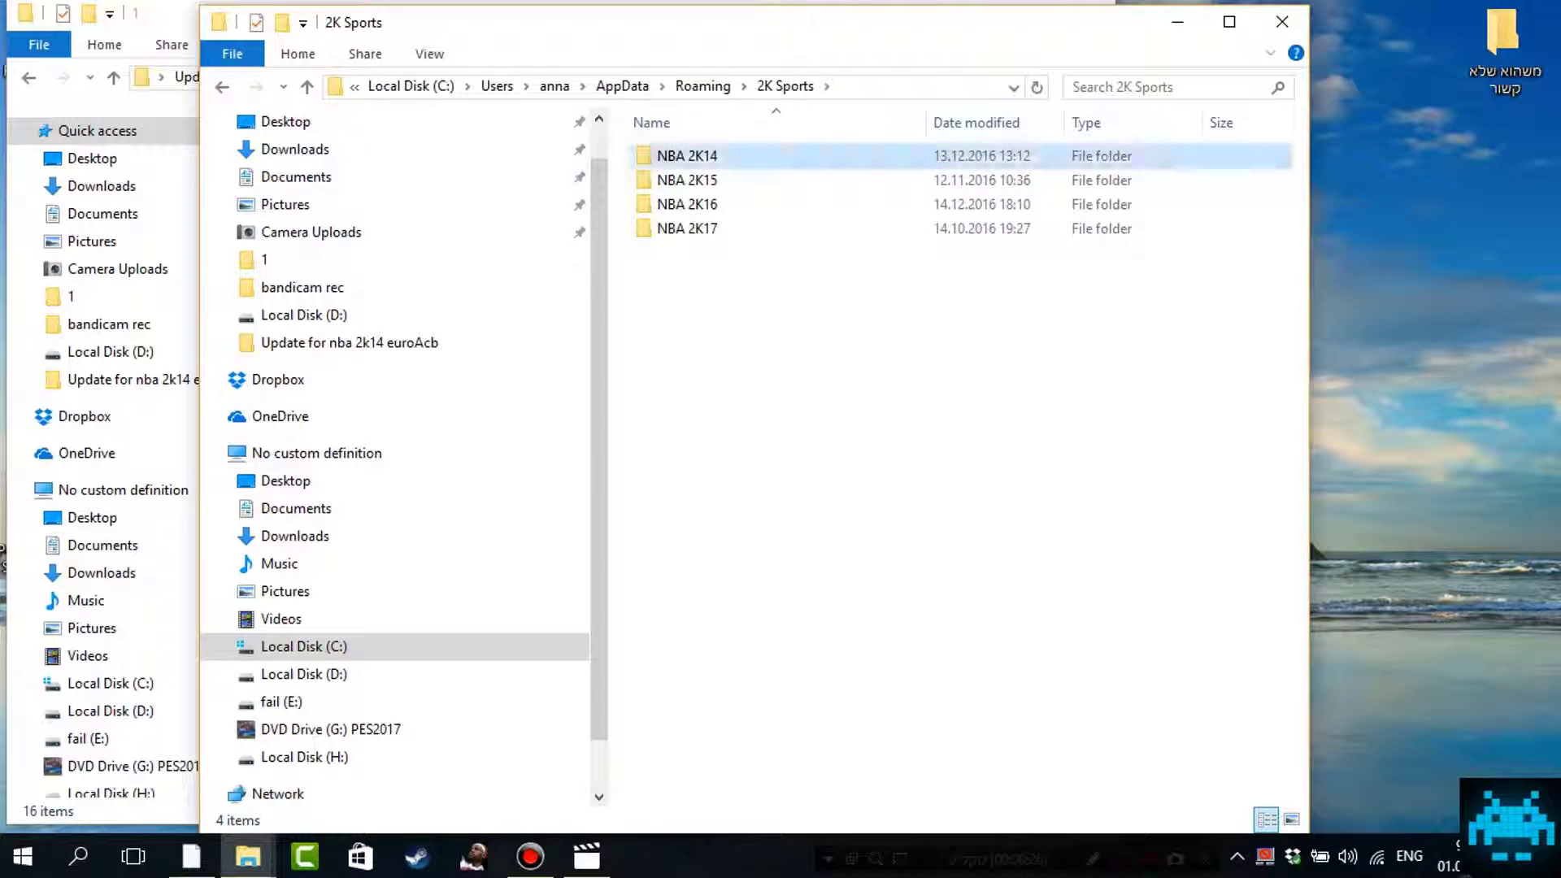
{"action": "double_click", "coordinate": [687, 155]}
{"action": "double_click", "coordinate": [672, 204]}
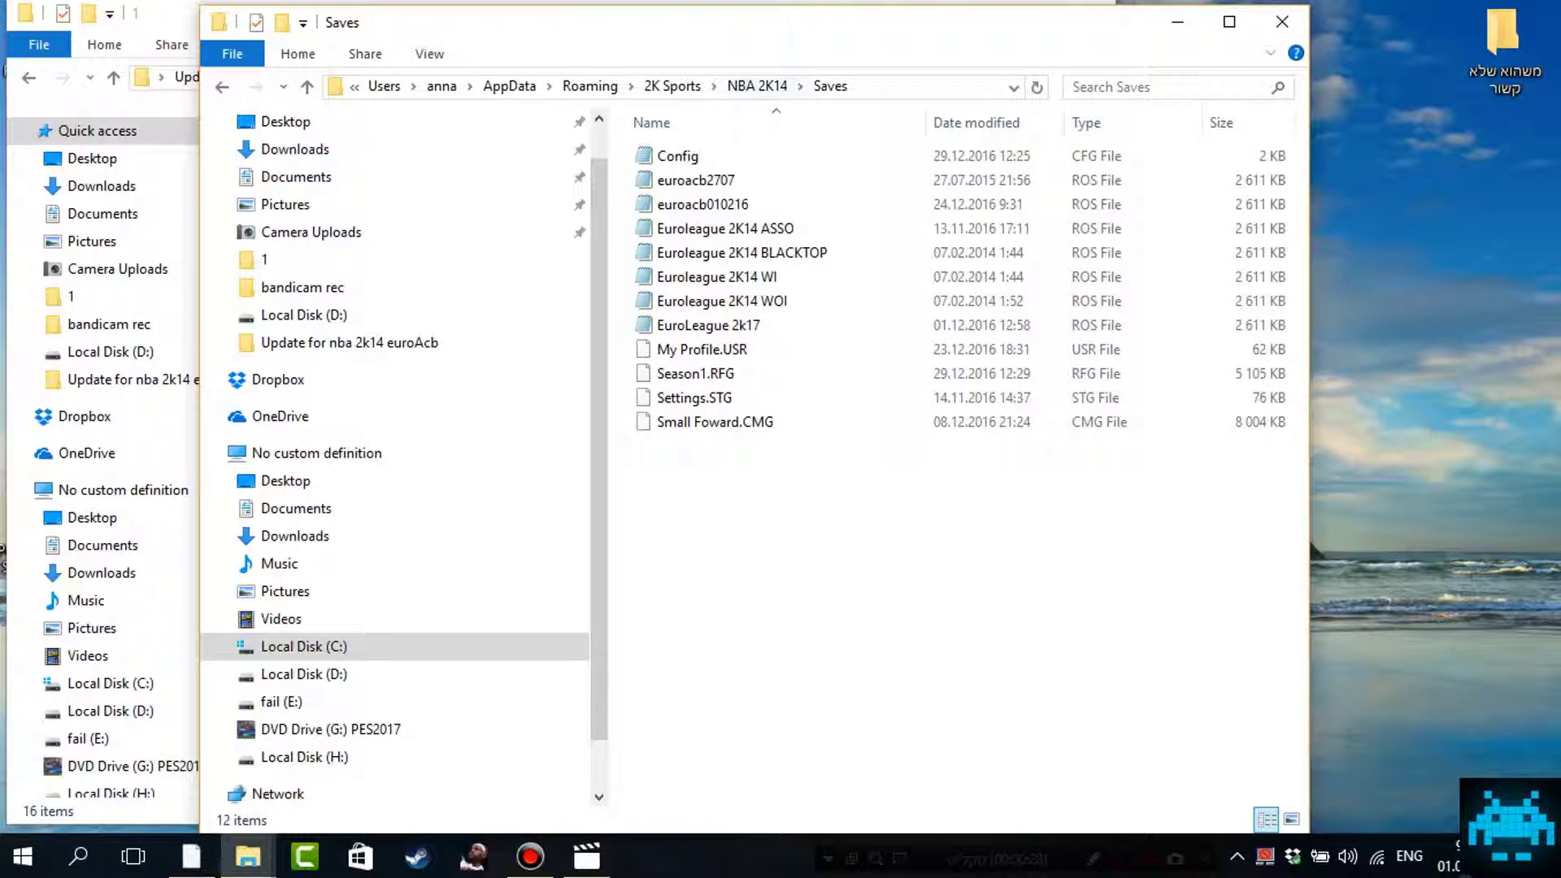
{"action": "left_click_drag", "start_coordinate": [699, 22], "coordinate": [1100, 18]}
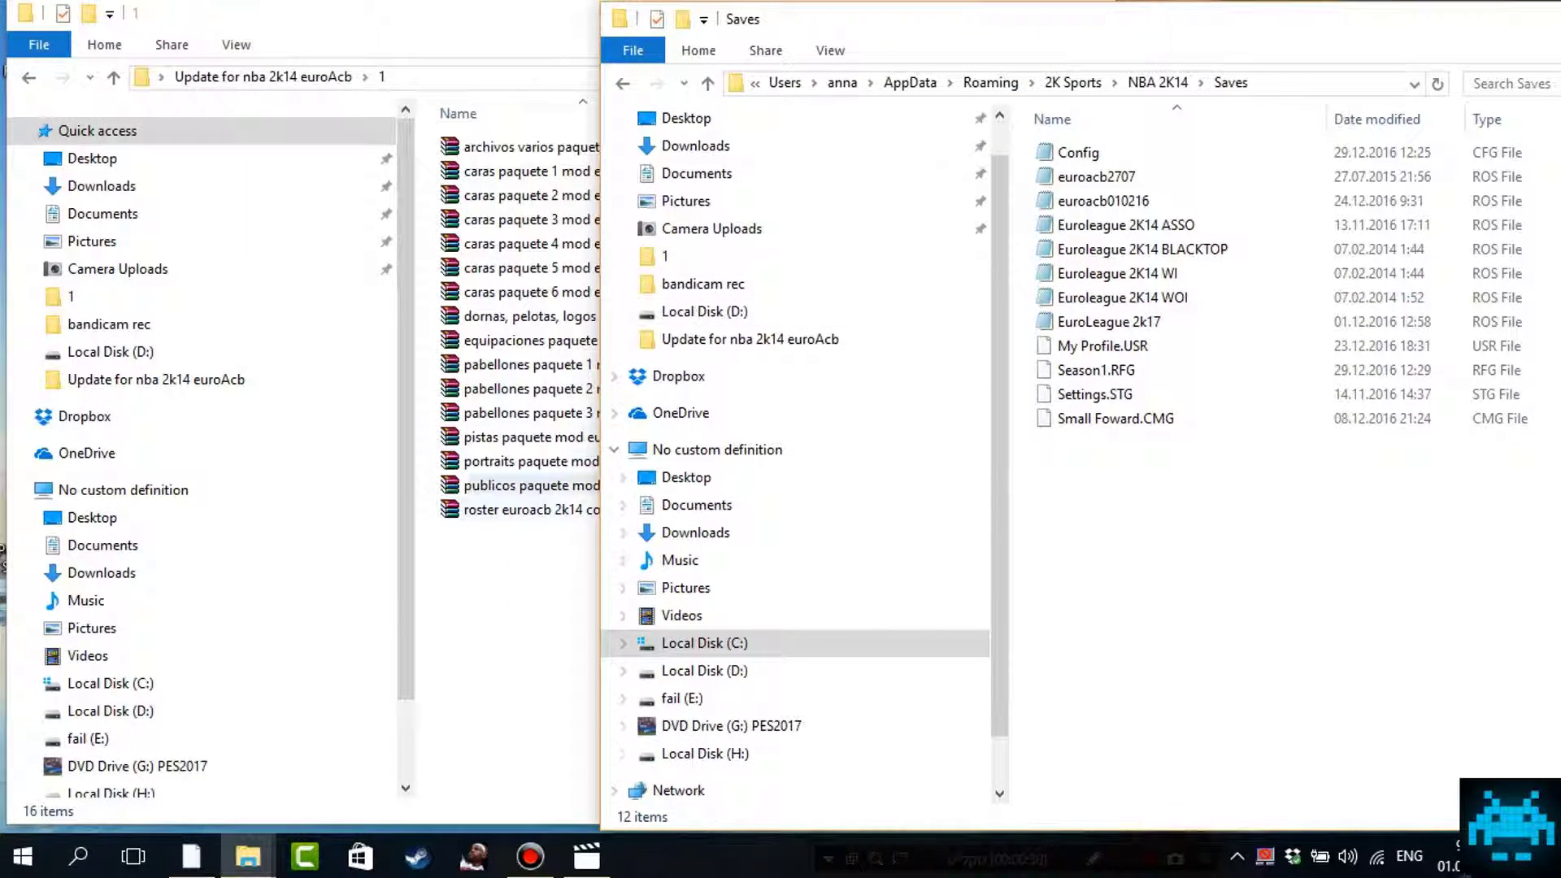
Step: Open the roster euroacb 2k14 con fecha 27-07-2015 archive down to euroacb2707.ROS, minimize folder 1, and move the archive clear of the Saves file list
{"action": "left_click", "coordinate": [531, 509]}
{"action": "key", "text": "Return"}
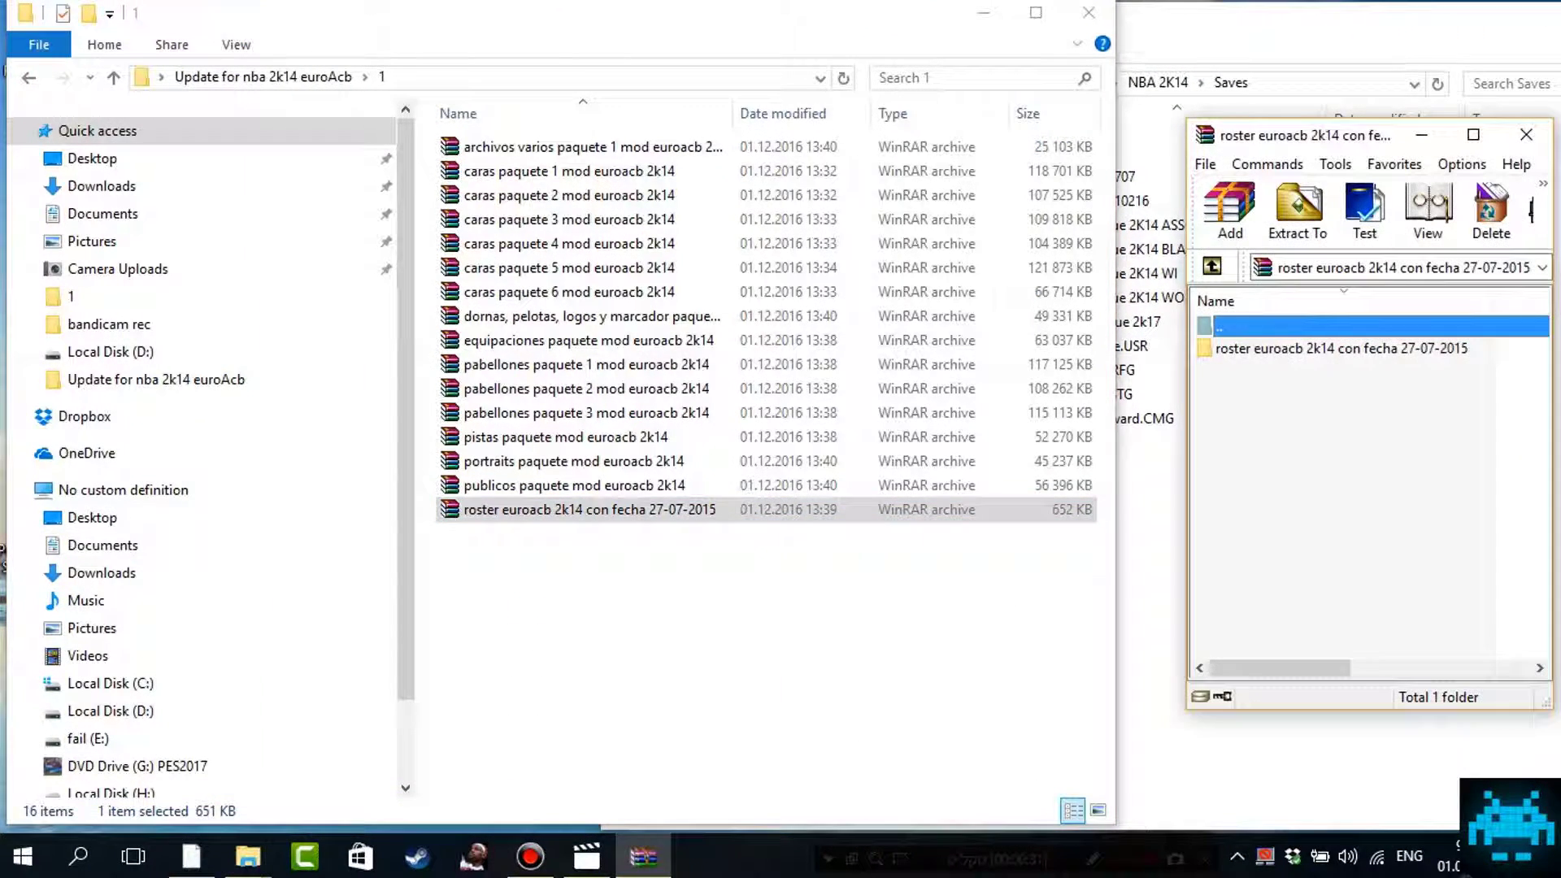
{"action": "left_click", "coordinate": [1546, 334]}
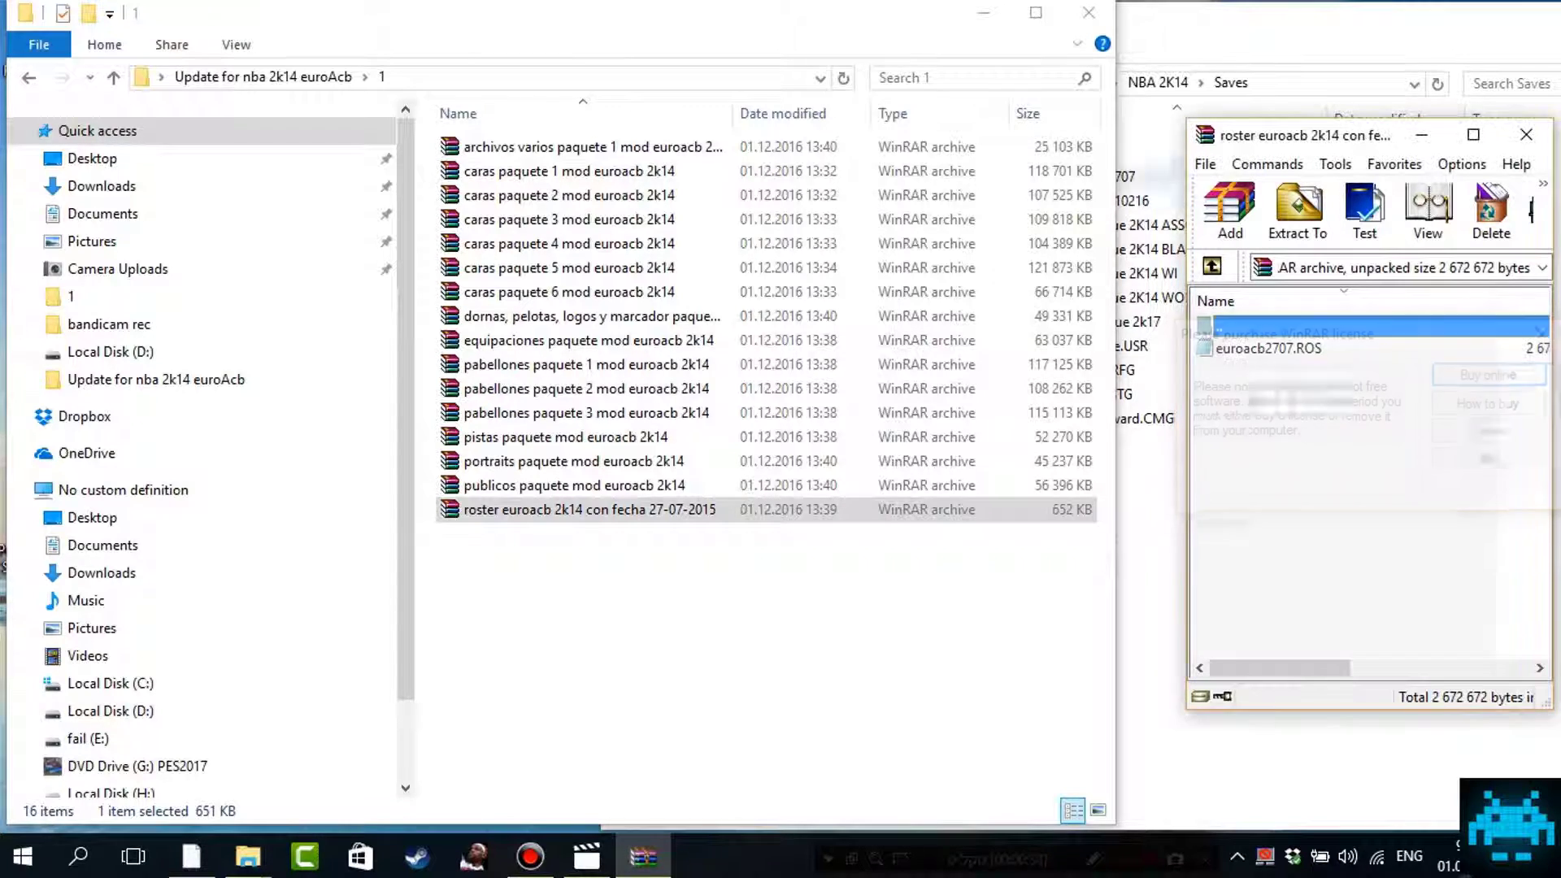
{"action": "left_click", "coordinate": [983, 13]}
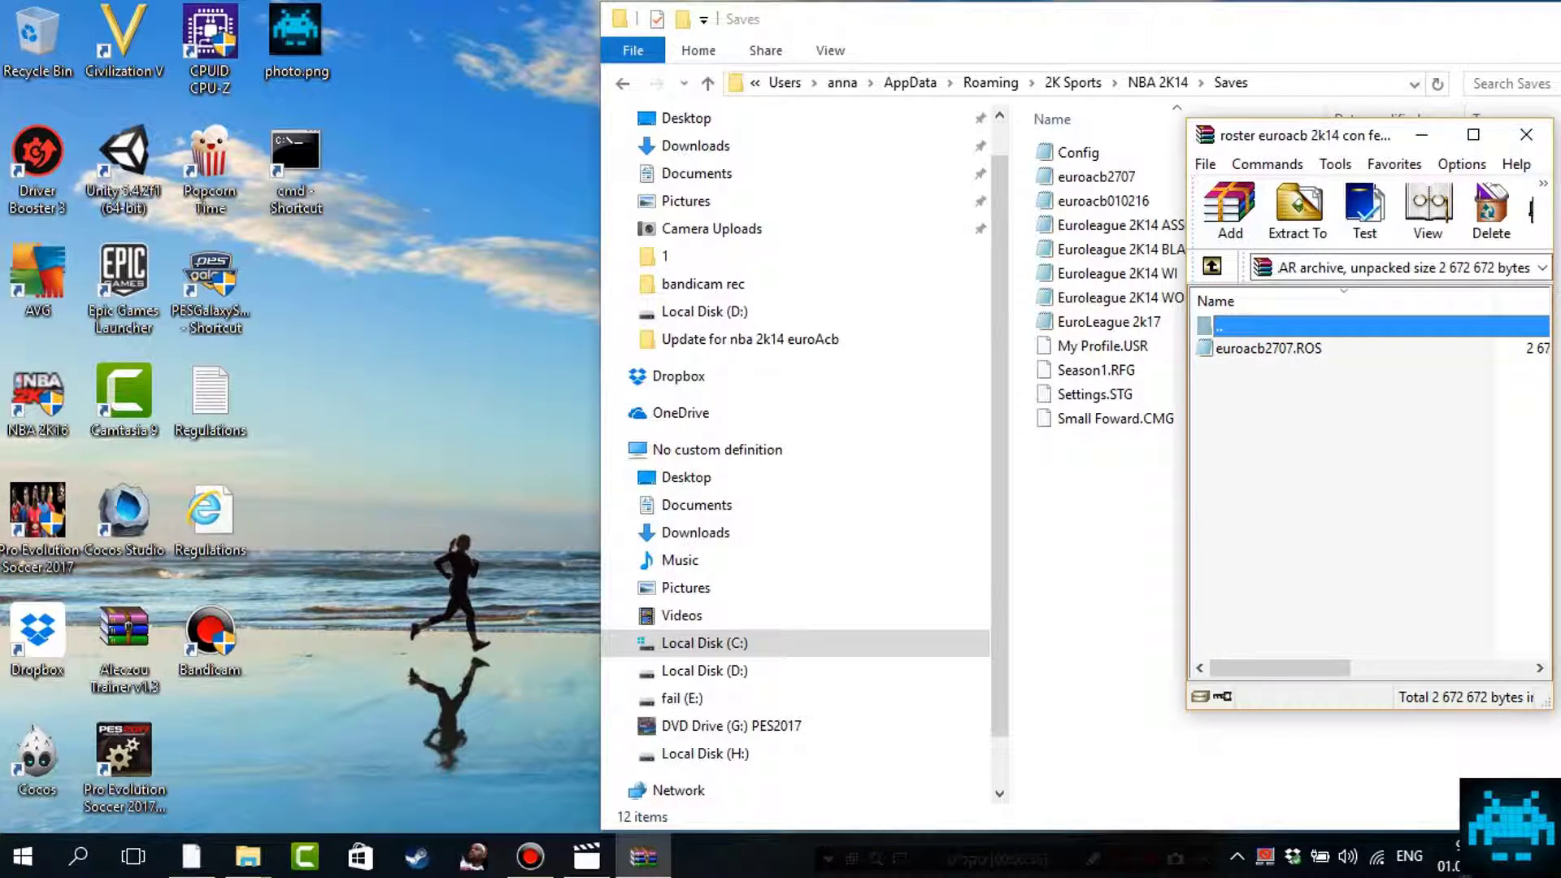
{"action": "left_click_drag", "start_coordinate": [1281, 139], "coordinate": [1165, 469]}
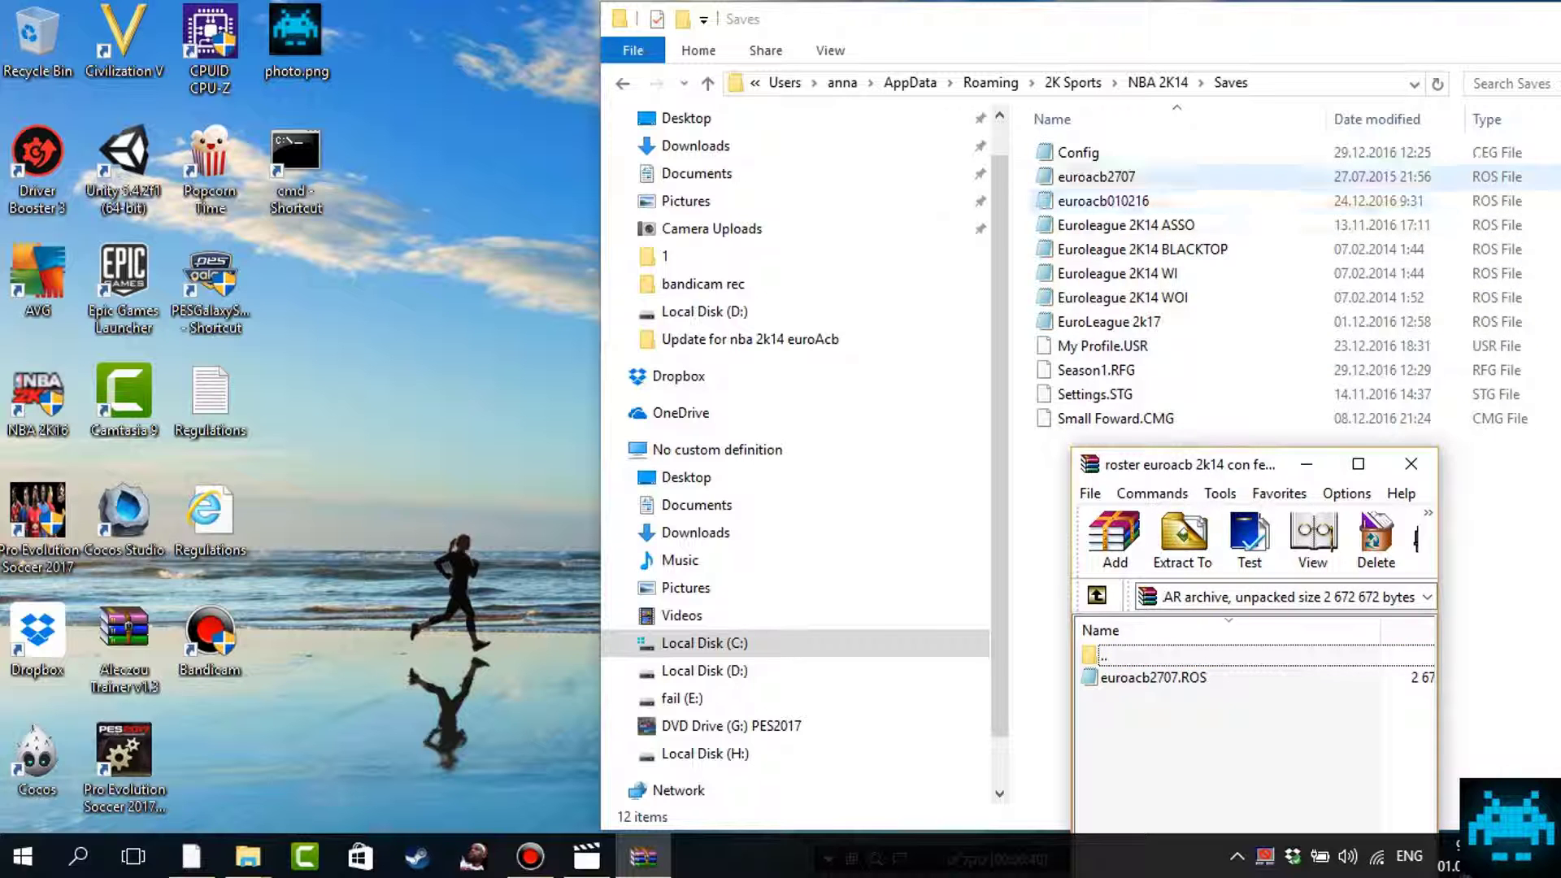
Step: Compare euroacb2707 in the Saves folder with the archive's ROS file and its modified date, then close the archive
{"action": "left_click", "coordinate": [1096, 177]}
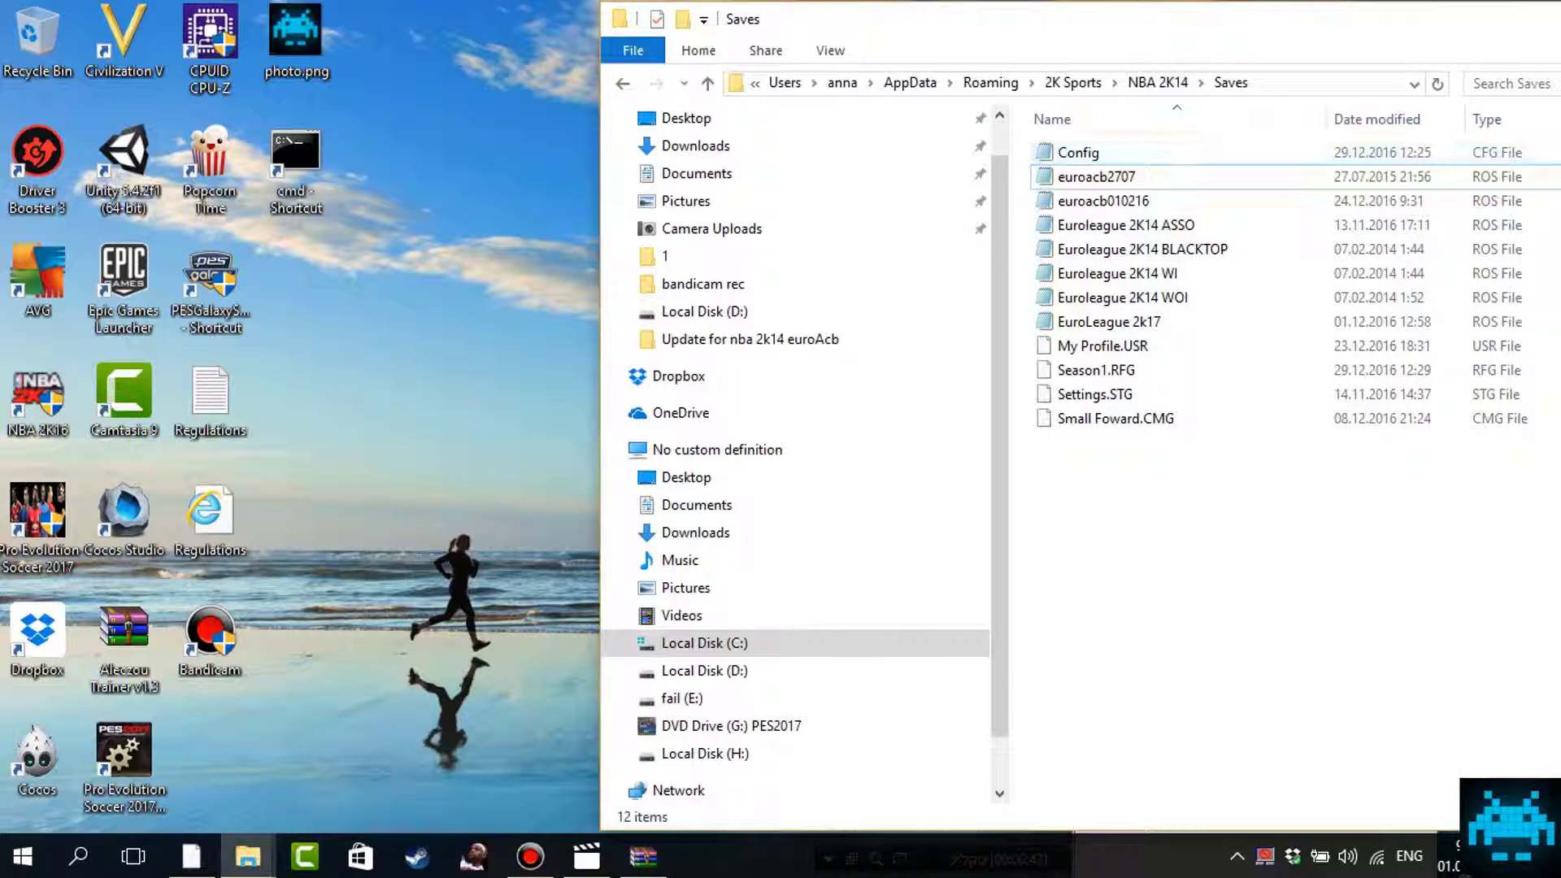
{"action": "left_click_drag", "start_coordinate": [1148, 29], "coordinate": [911, 31]}
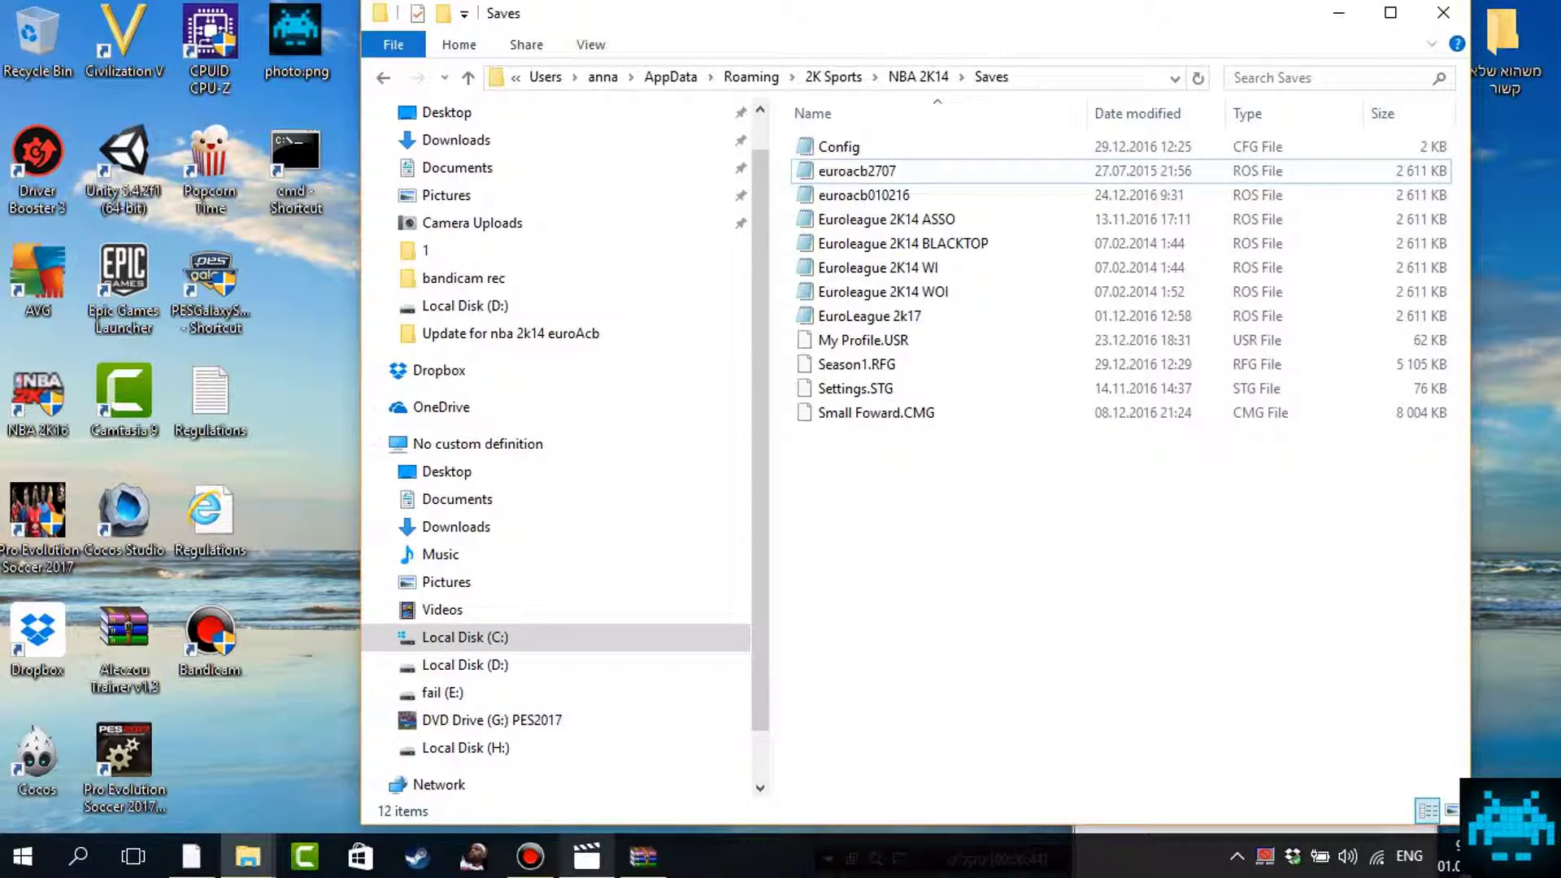
{"action": "left_click", "coordinate": [586, 856]}
{"action": "left_click", "coordinate": [1540, 13]}
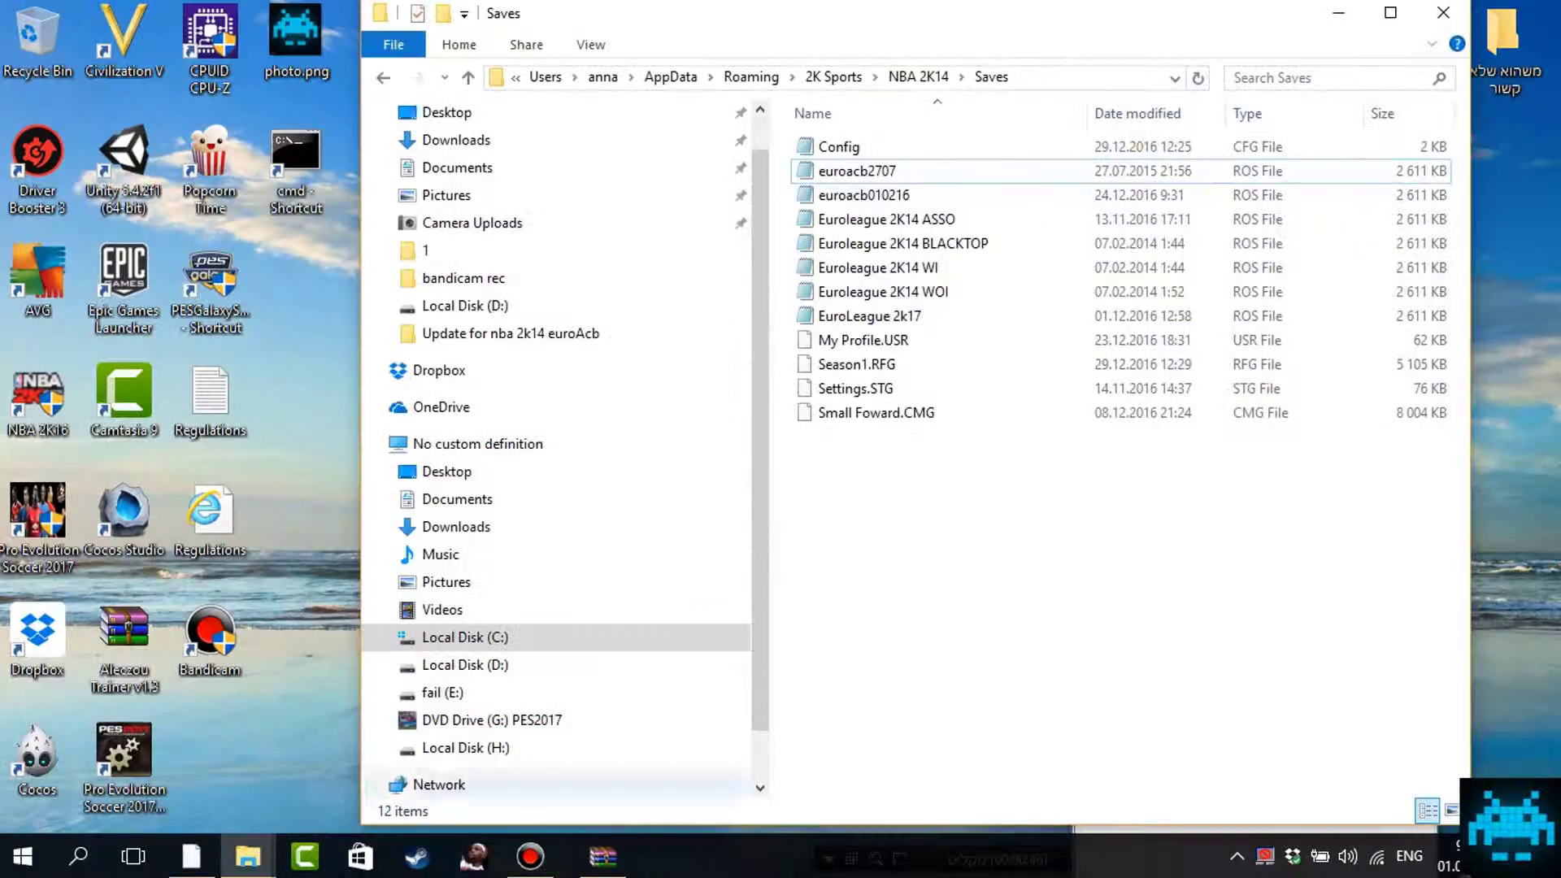
{"action": "left_click", "coordinate": [586, 856]}
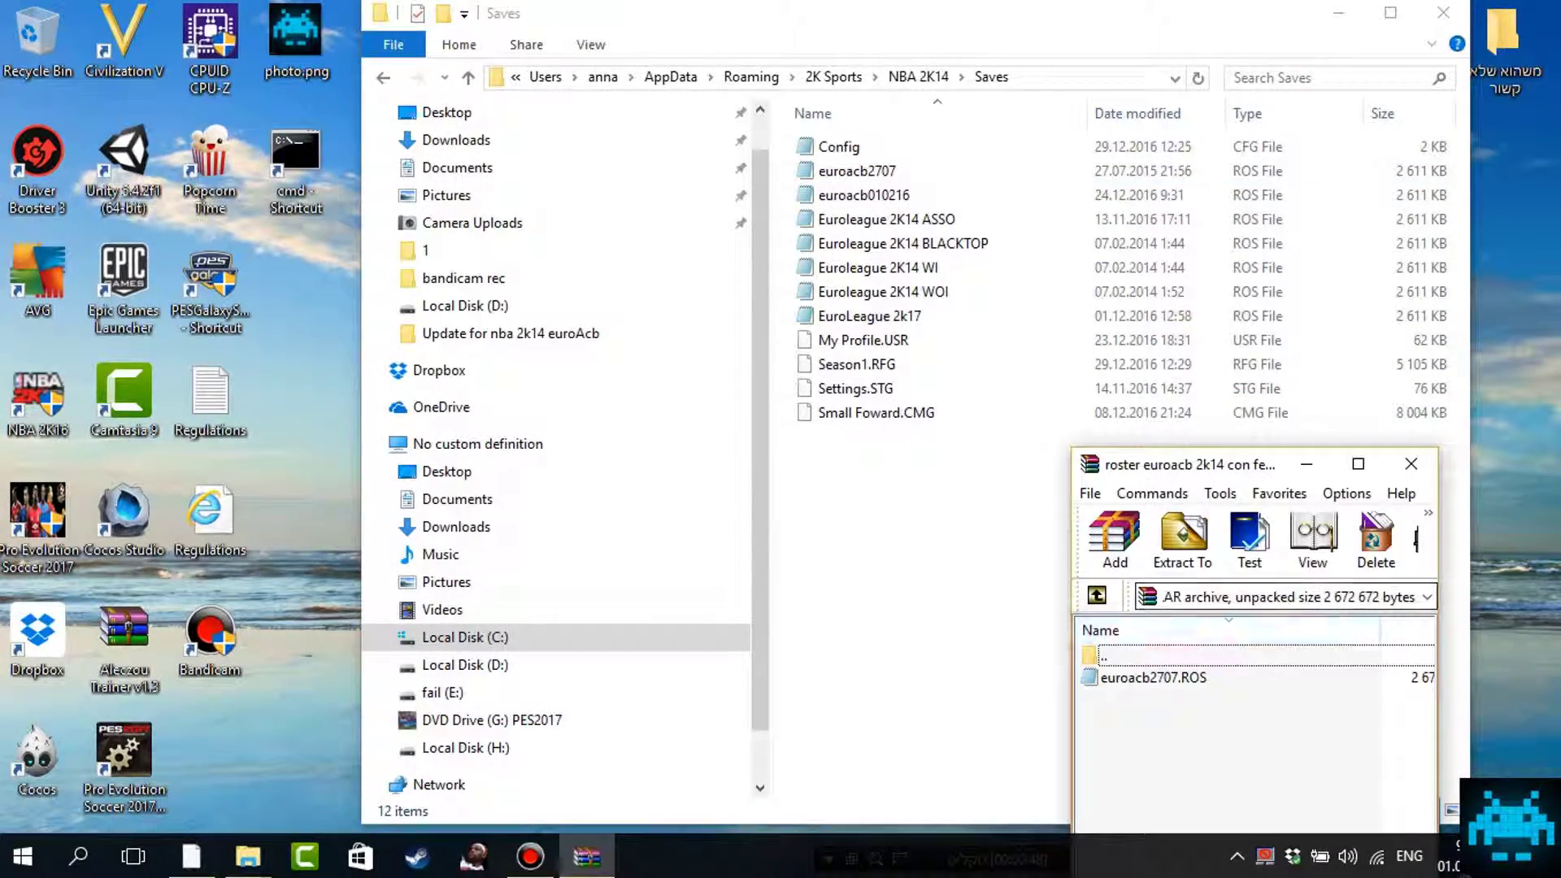
{"action": "scroll", "coordinate": [1255, 724], "scroll_direction": "right", "scroll_amount": 3}
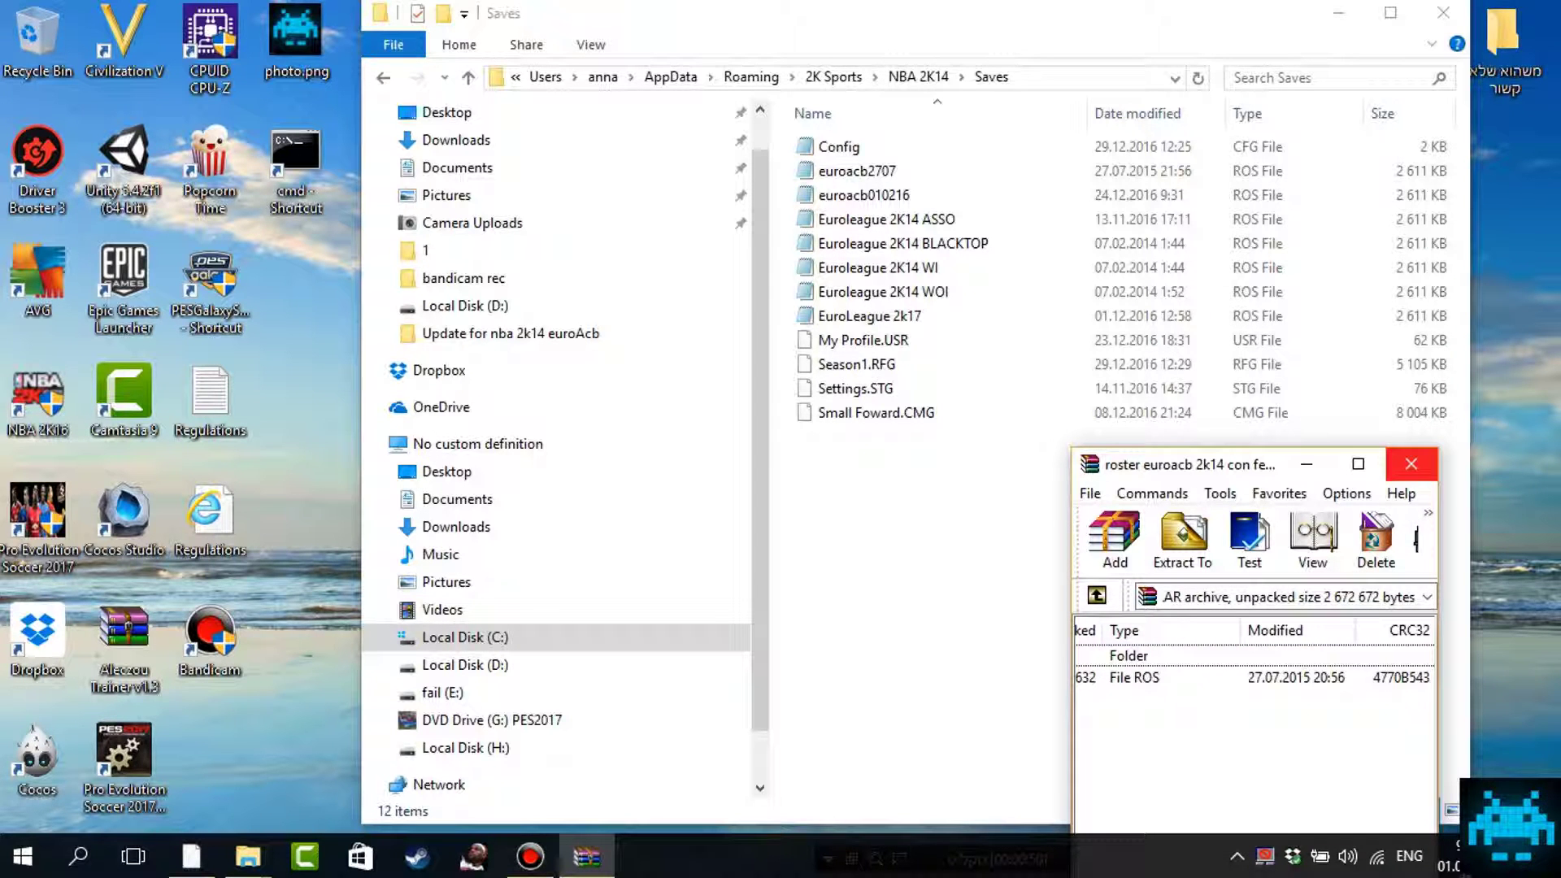
{"action": "left_click", "coordinate": [1411, 463]}
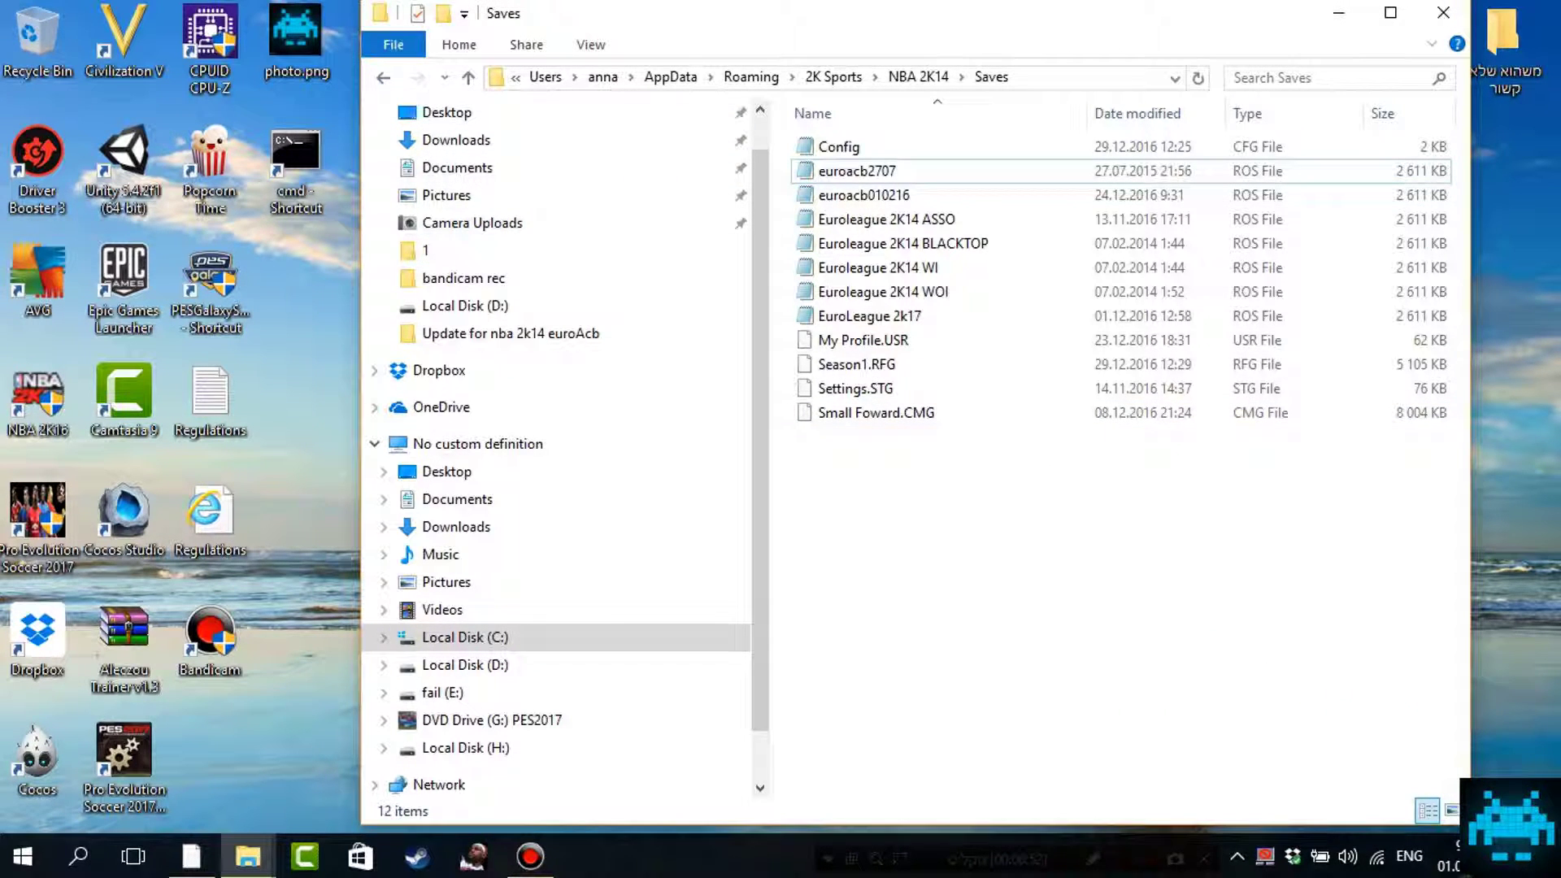
Step: Bring back the folder 1 window, open folder 2 of the euroAcb update, and point out its archives by selecting and deselecting them
{"action": "mouse_move", "coordinate": [247, 857]}
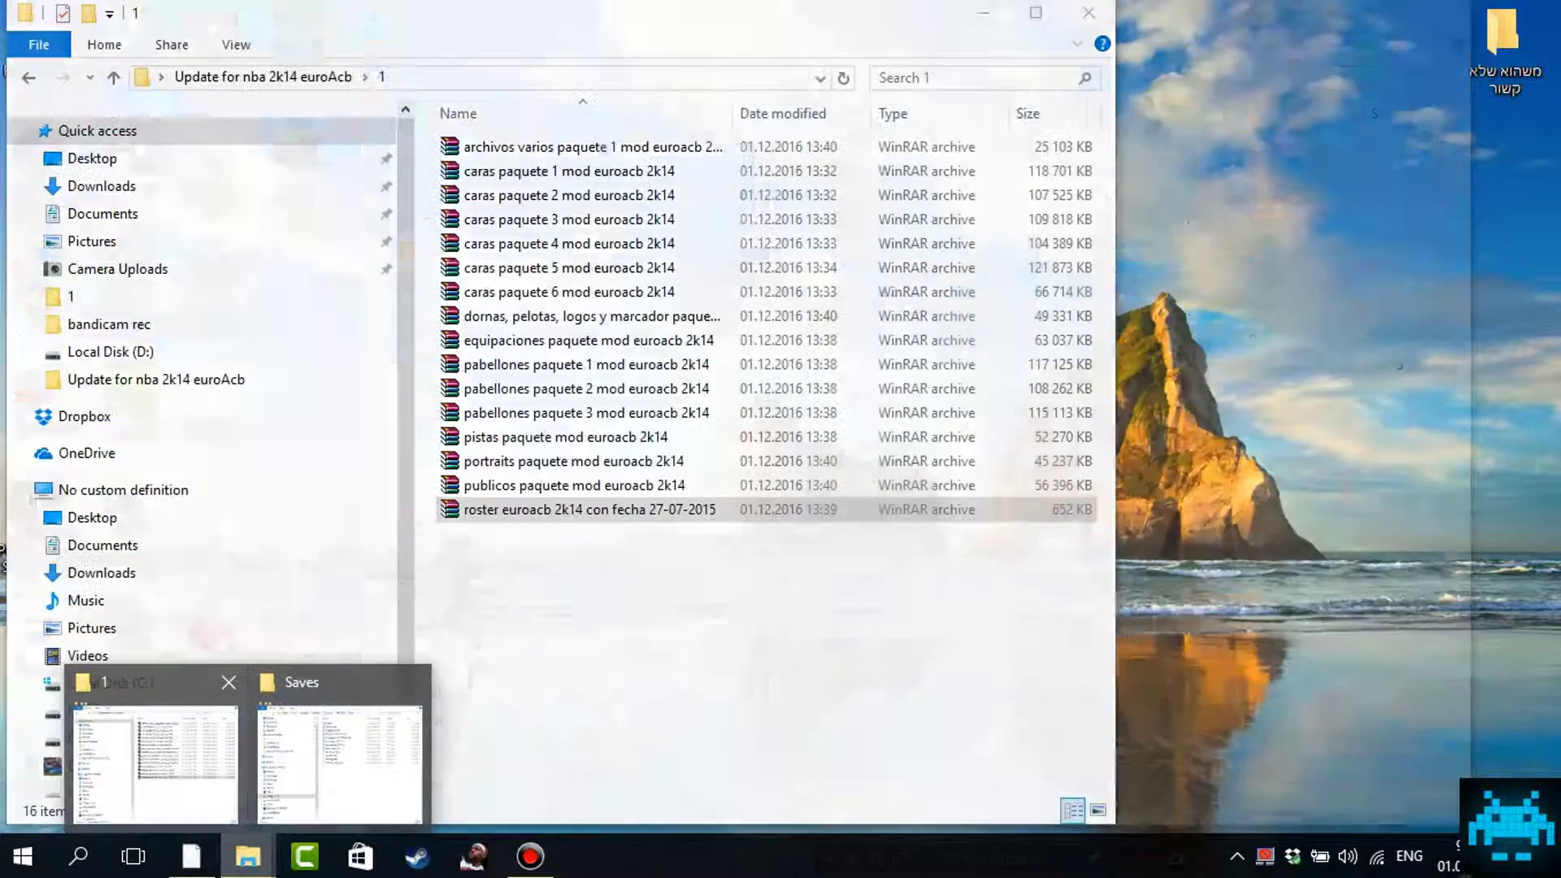
{"action": "left_click", "coordinate": [157, 748]}
{"action": "left_click", "coordinate": [29, 78]}
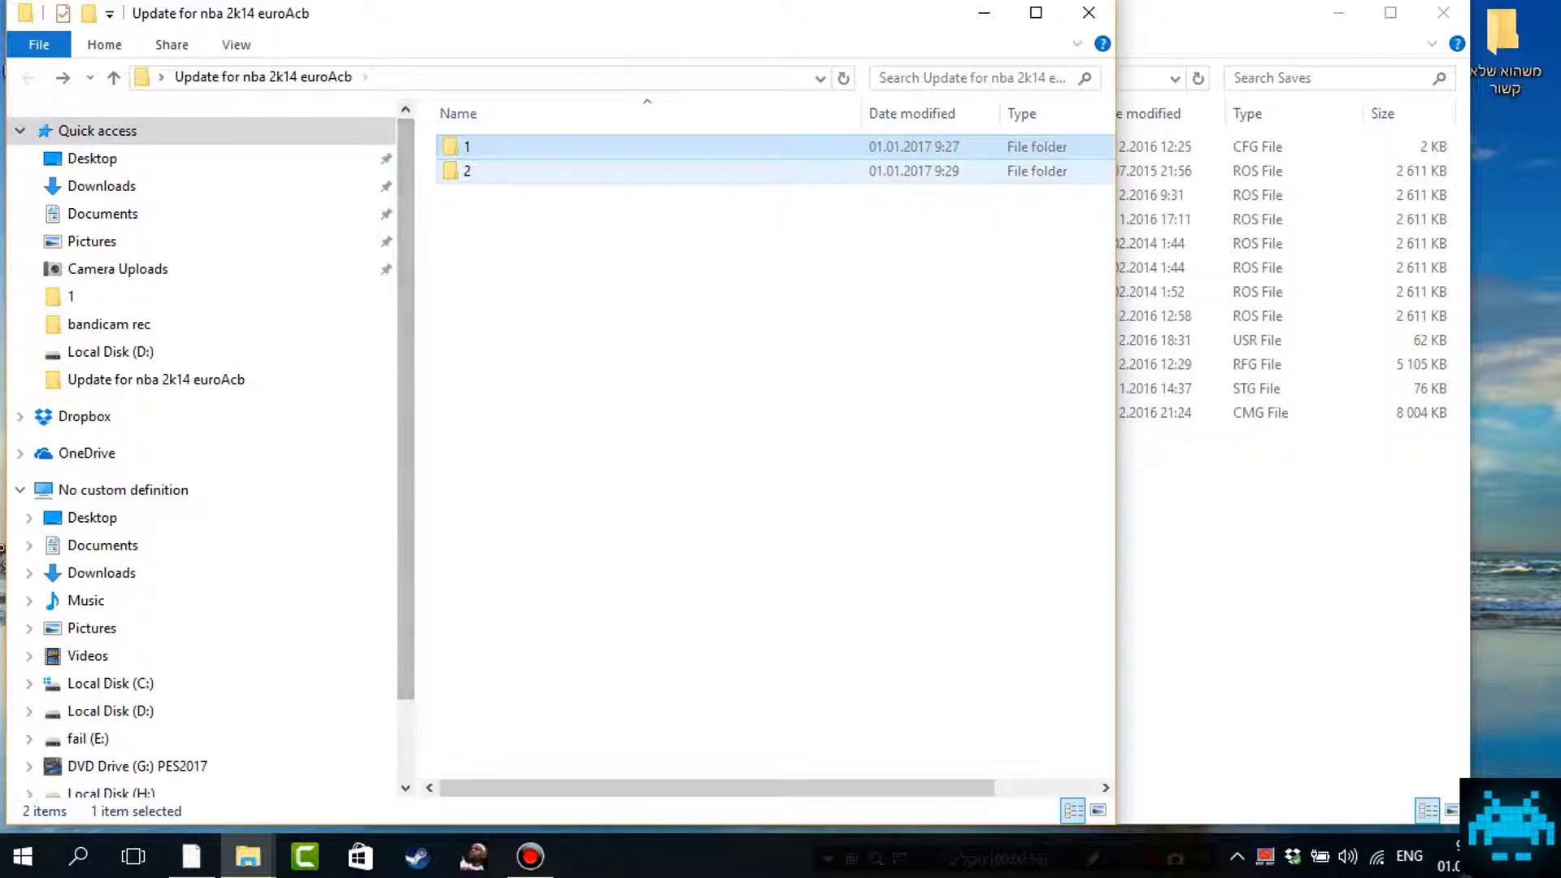
{"action": "double_click", "coordinate": [545, 171]}
{"action": "left_click_drag", "start_coordinate": [627, 530], "coordinate": [492, 135]}
{"action": "left_click", "coordinate": [569, 456]}
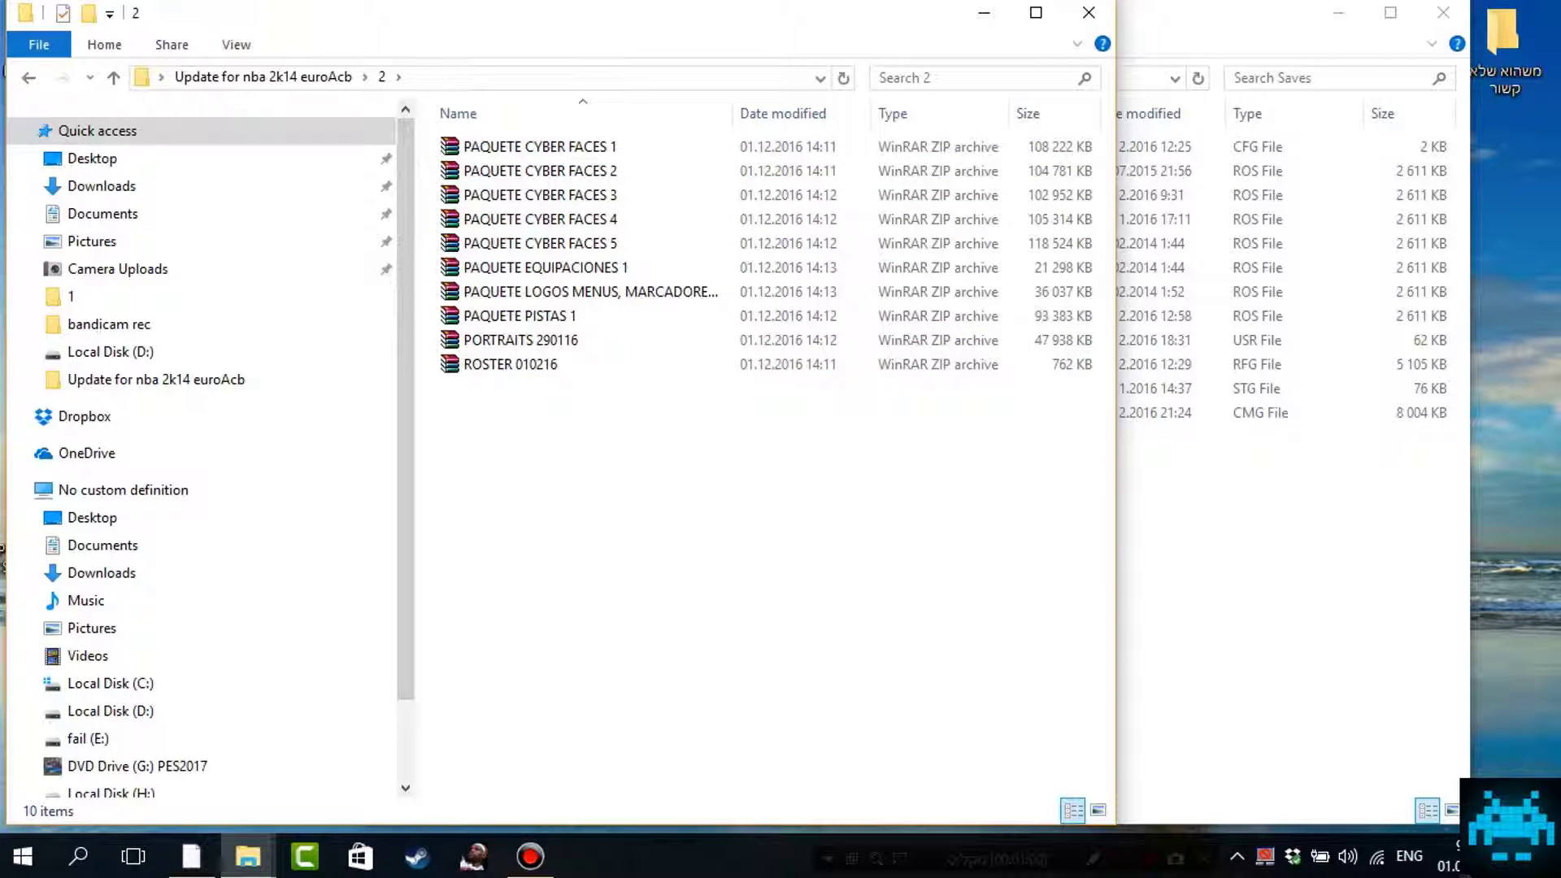
Step: Open the ROSTER 010216 archive to view its euroacb010216.ROS file, dismiss the license reminder, and close the archive
{"action": "double_click", "coordinate": [510, 364]}
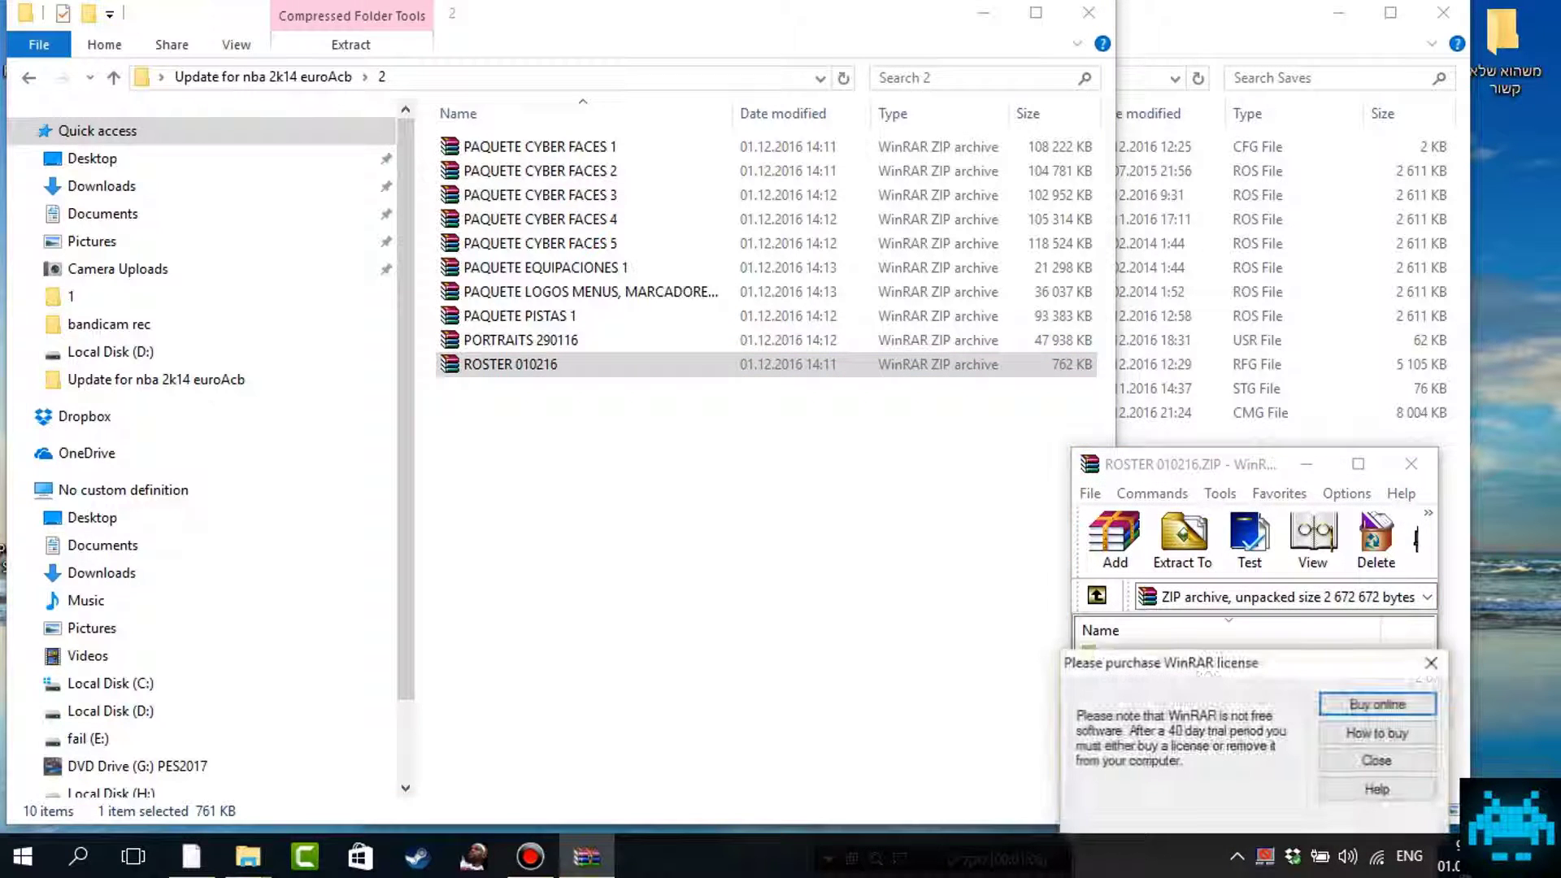
{"action": "left_click", "coordinate": [1431, 663]}
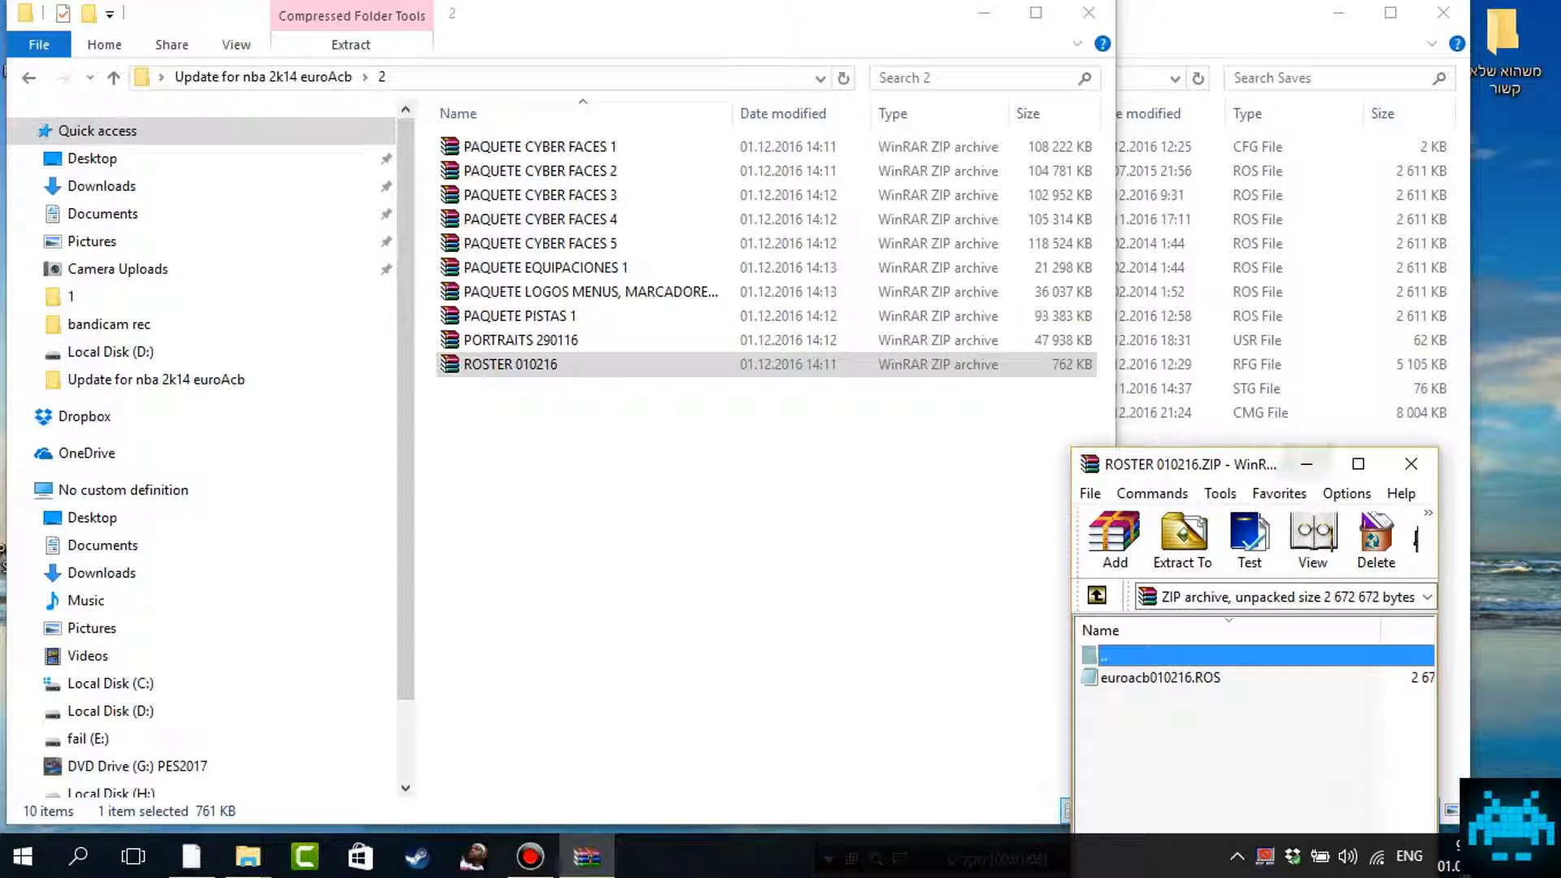
{"action": "left_click", "coordinate": [1411, 463]}
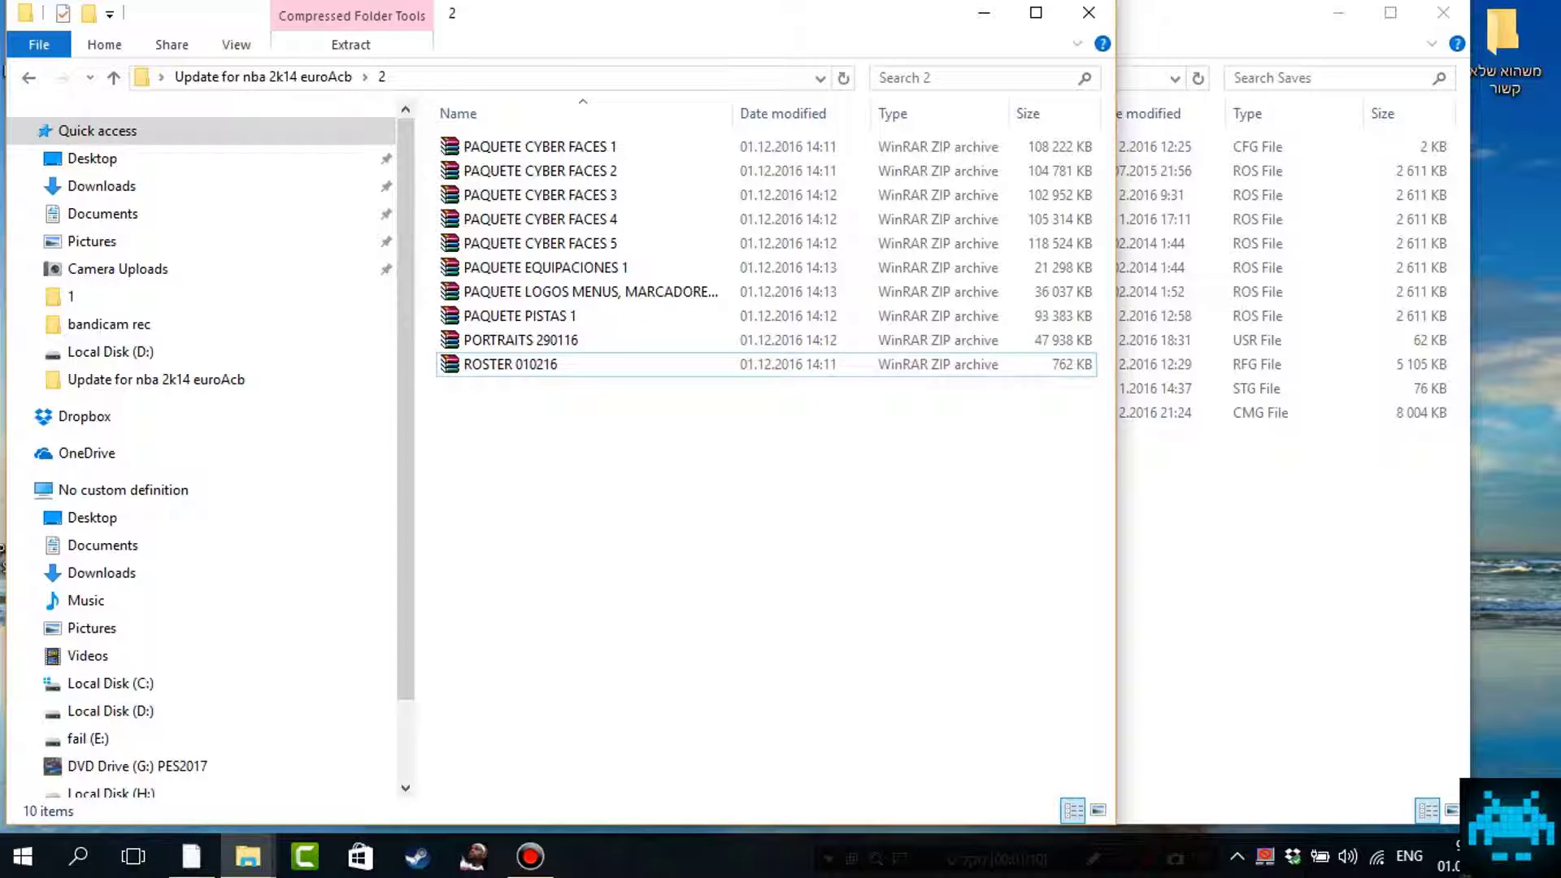
{"action": "key", "text": "alt+Tab"}
{"action": "left_click", "coordinate": [268, 16]}
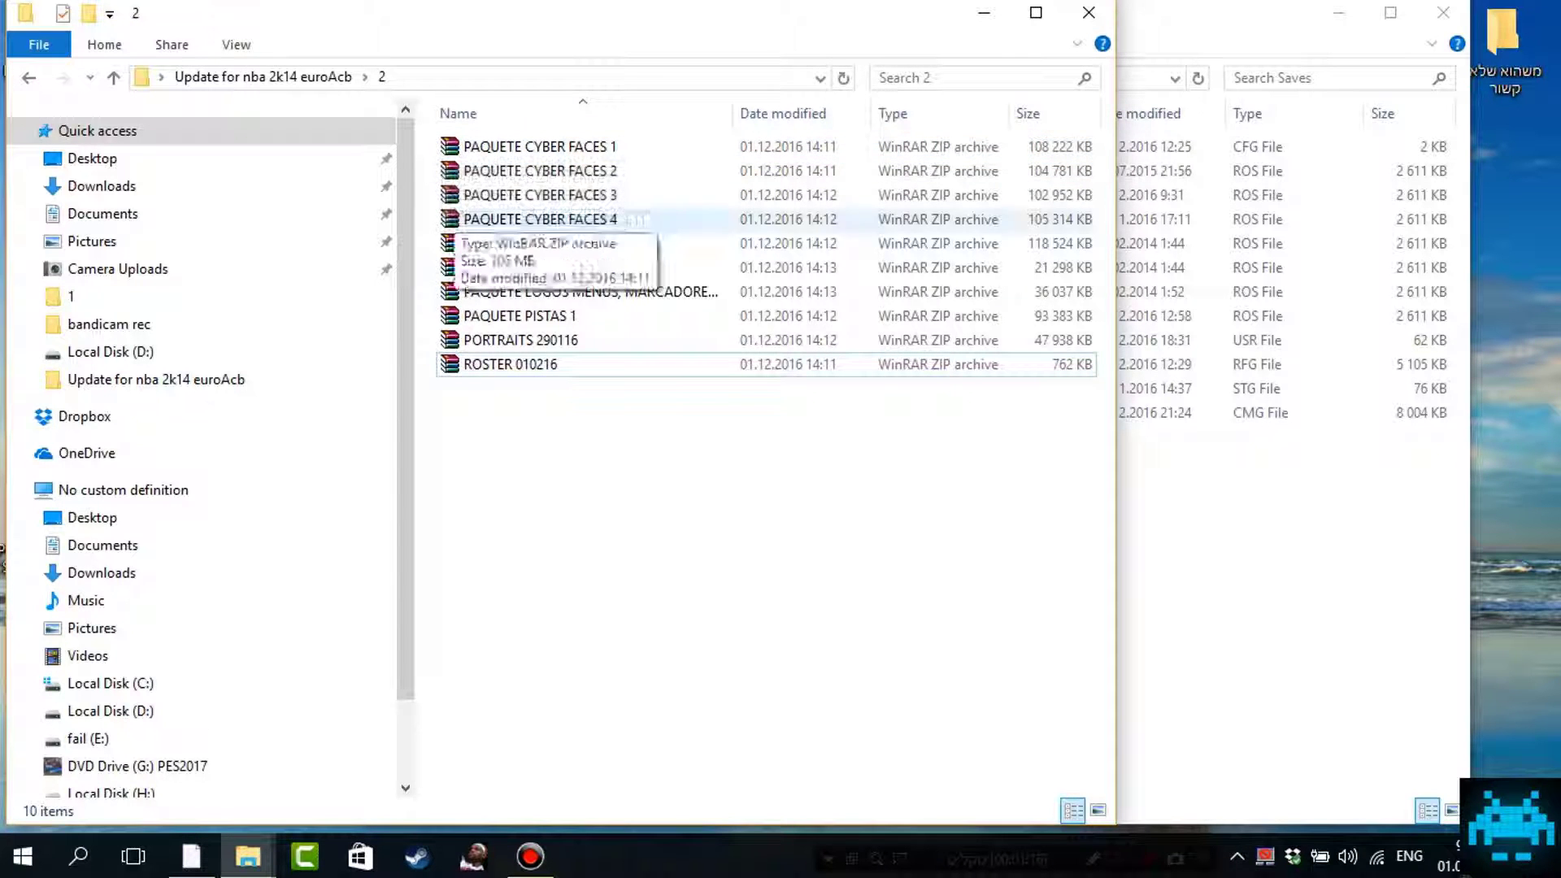
Step: View the PORTRAITS 290116 archive and close it, then select every archive in folder 2 except ROSTER 010216
{"action": "double_click", "coordinate": [520, 340]}
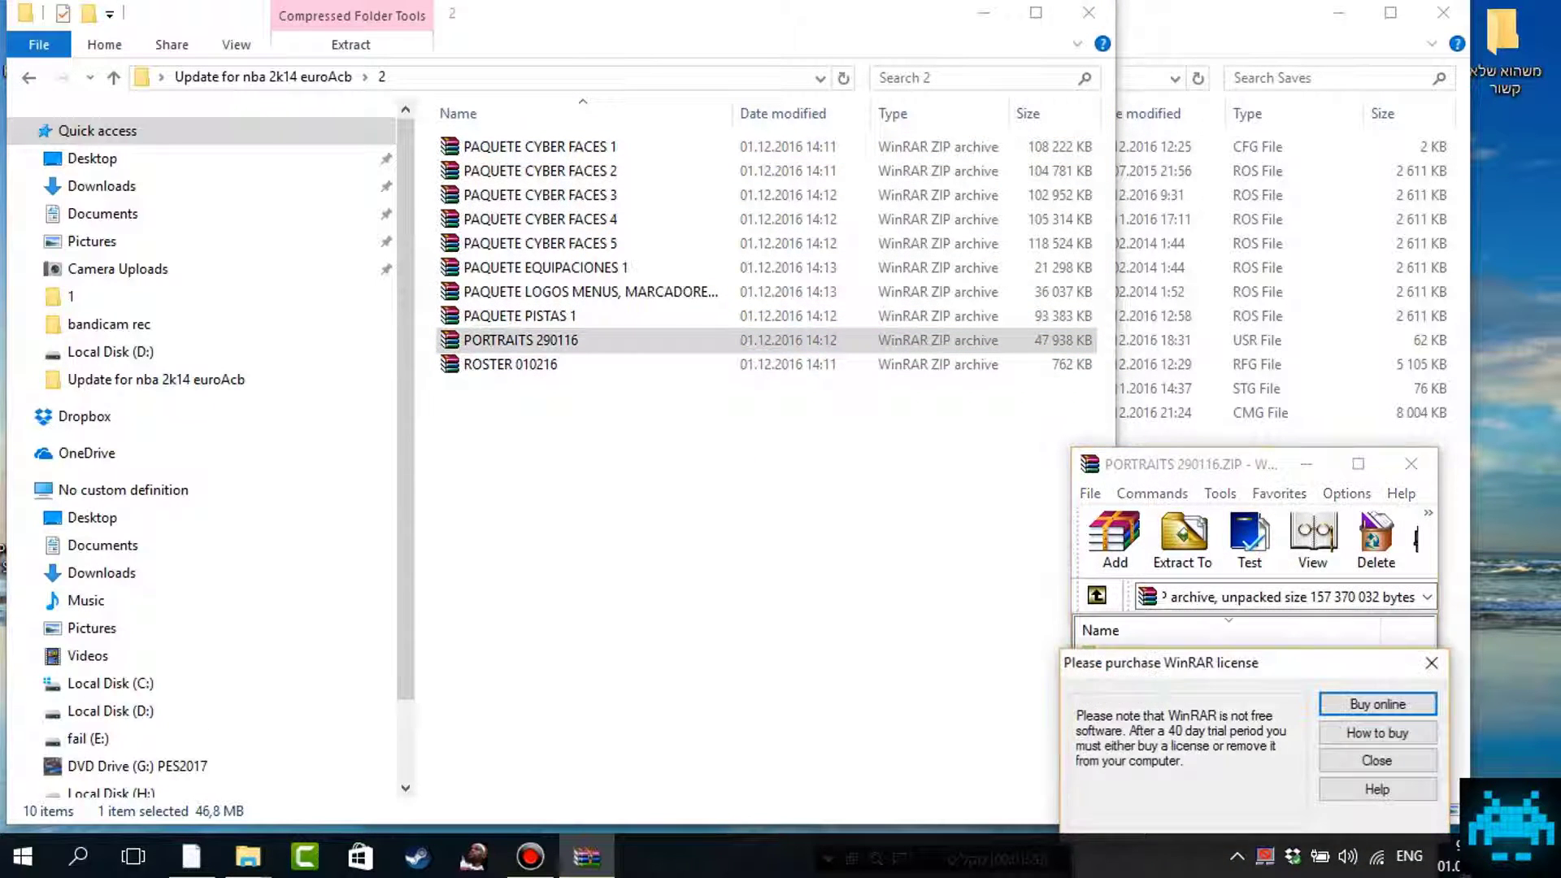
{"action": "left_click", "coordinate": [1433, 663]}
{"action": "left_click", "coordinate": [1412, 464]}
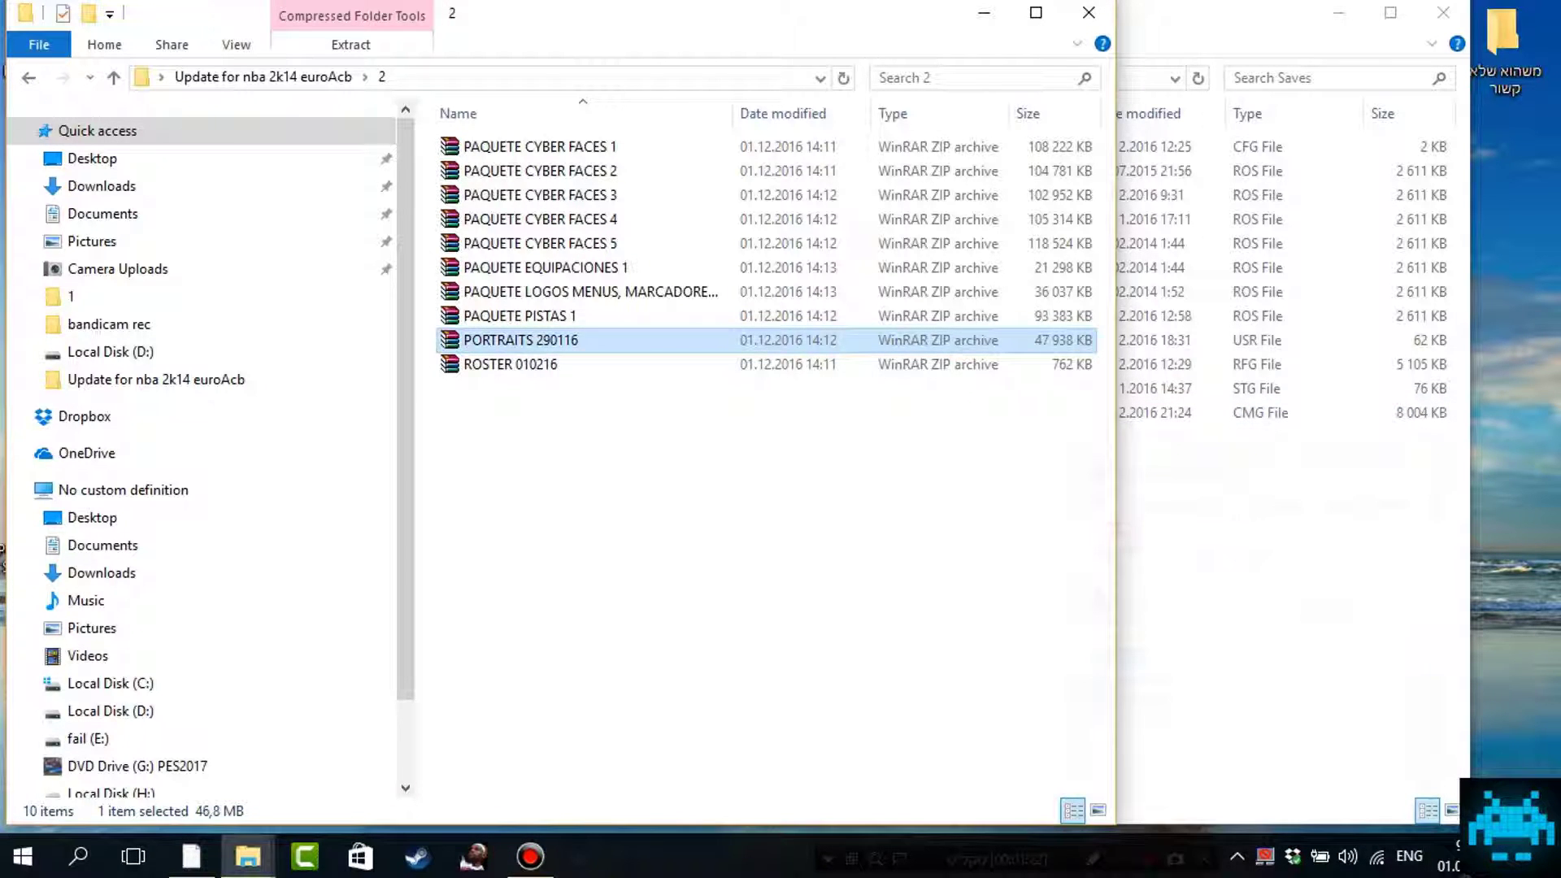
{"action": "left_click_drag", "start_coordinate": [582, 348], "coordinate": [426, 147]}
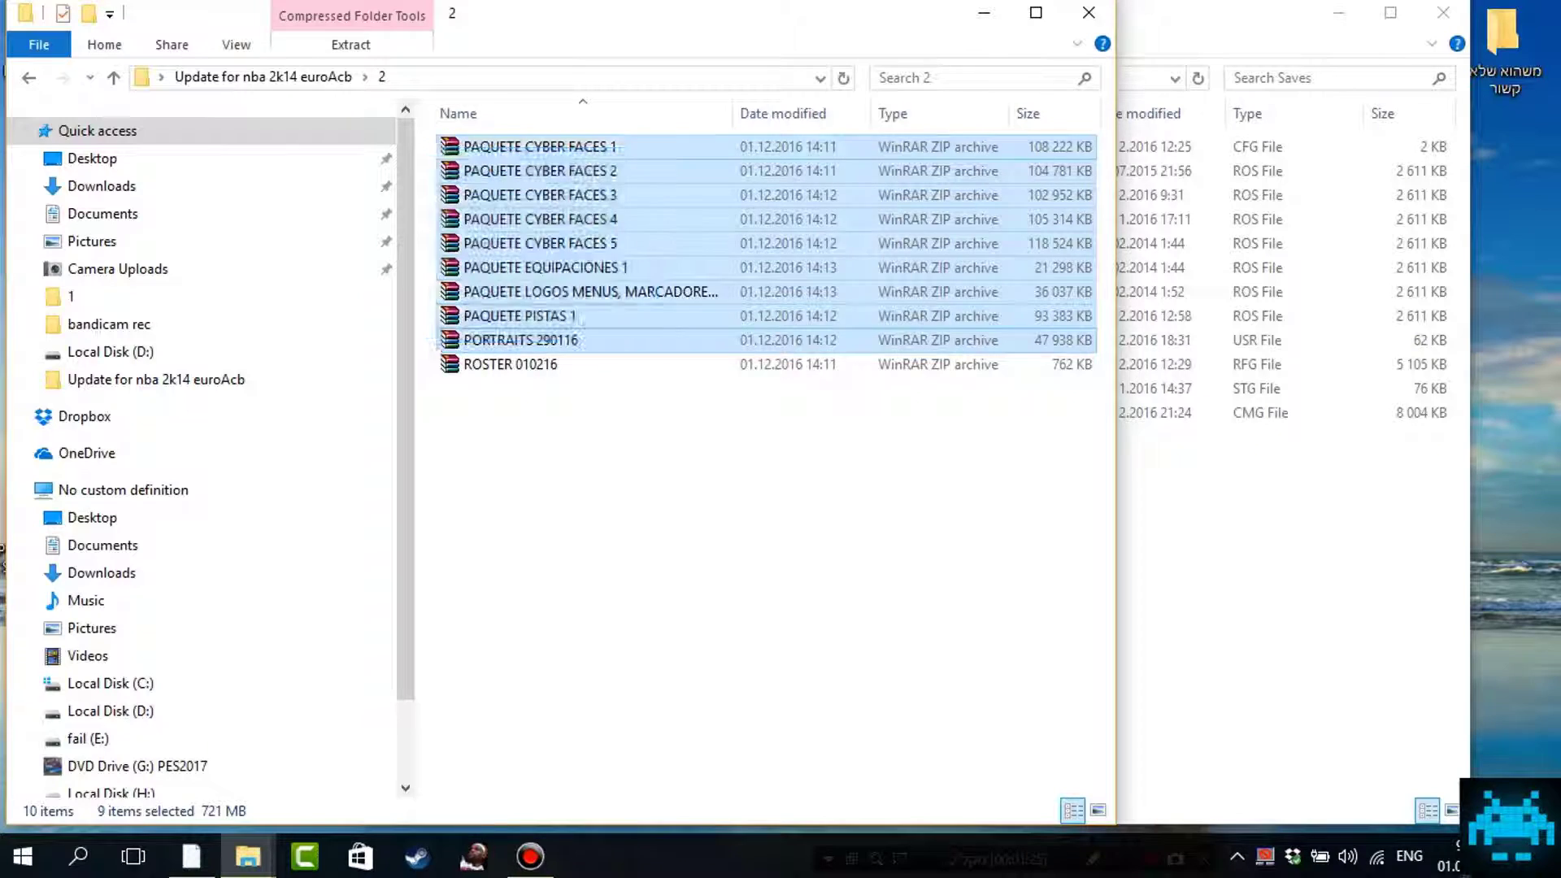
Step: Bring up the Saves window and browse in it to D:\Games\NBA 2K14\NBA 2K14
{"action": "left_click", "coordinate": [248, 856]}
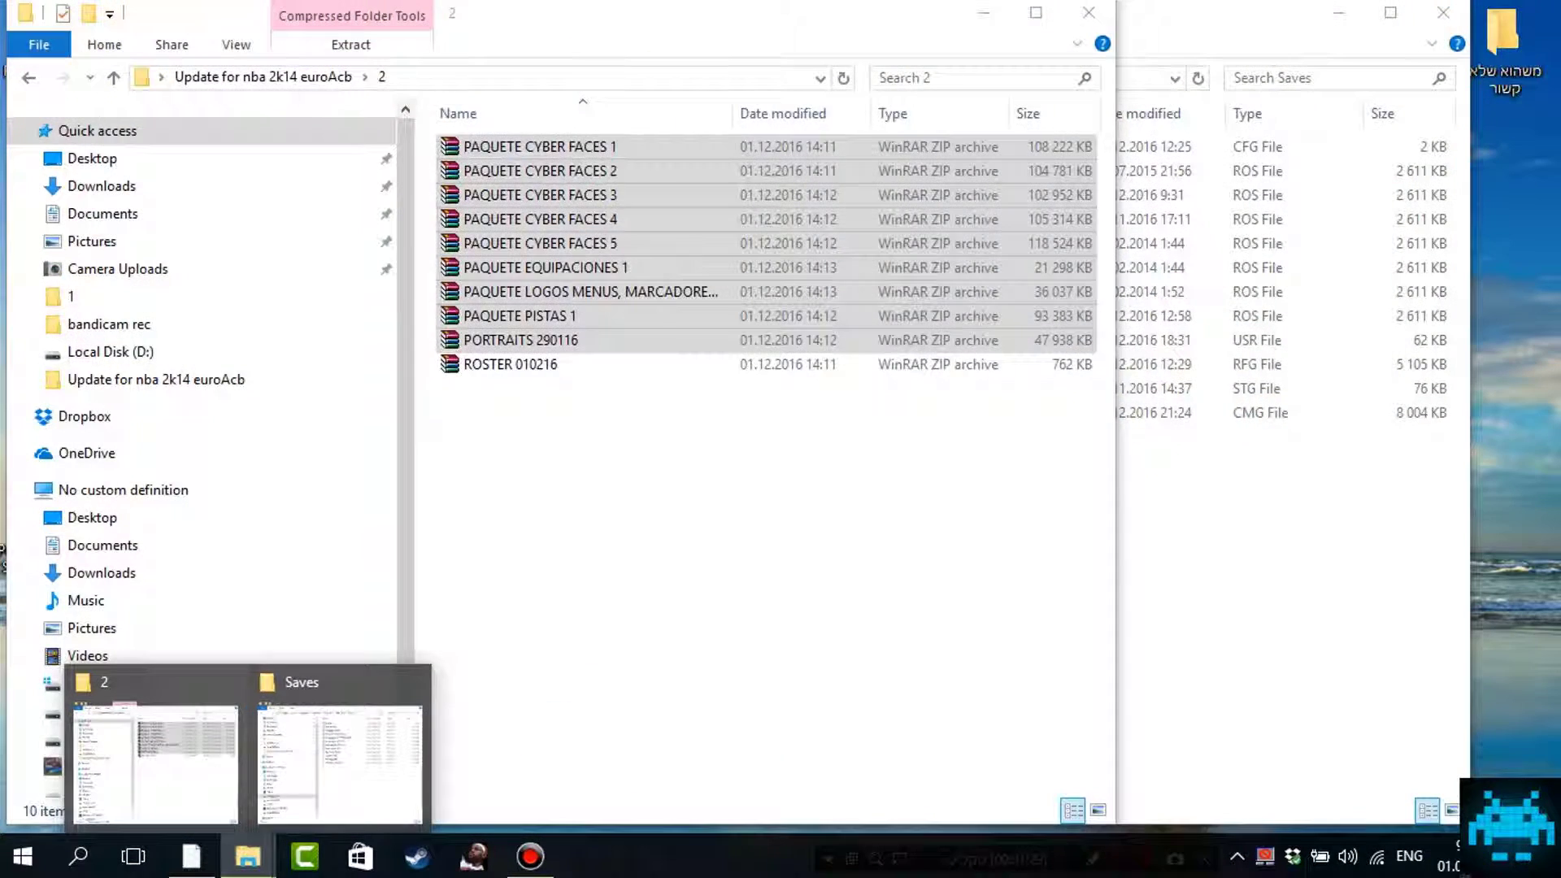
{"action": "left_click", "coordinate": [340, 764]}
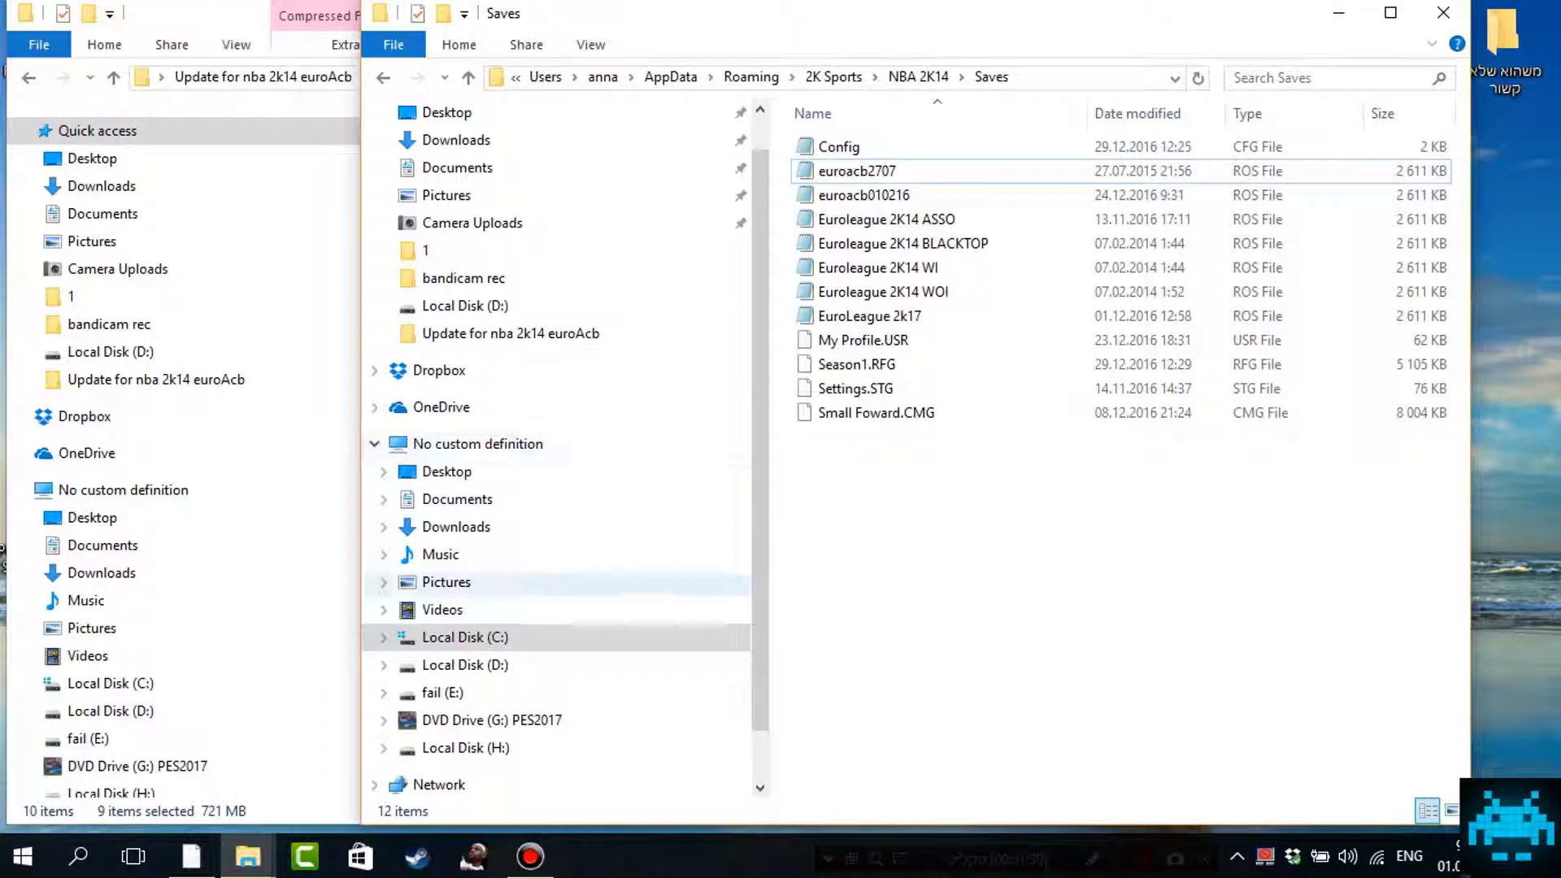
{"action": "left_click", "coordinate": [465, 306]}
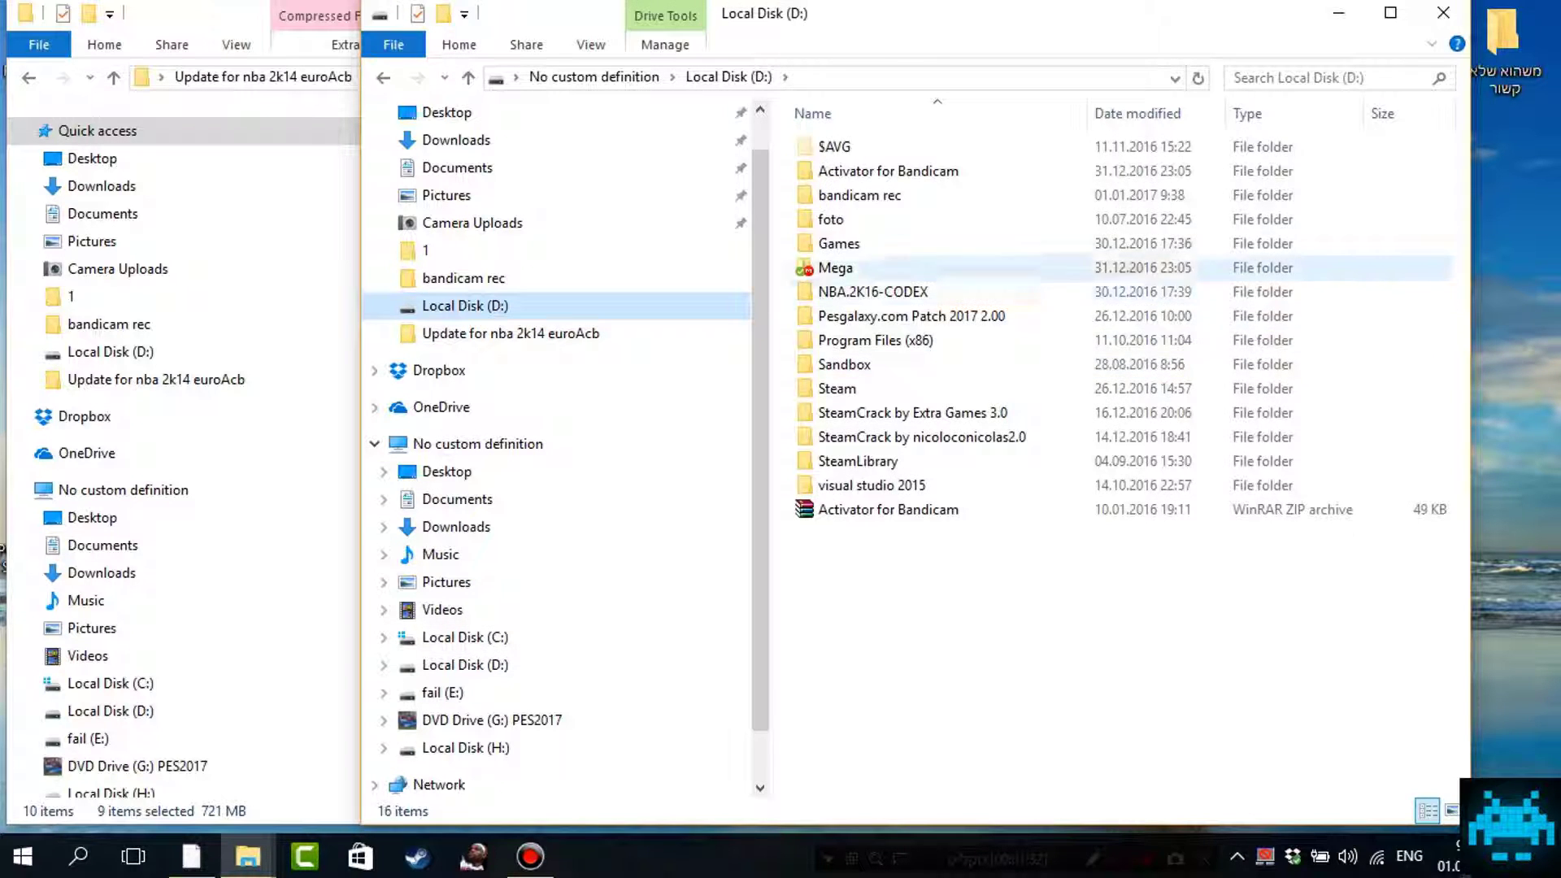
{"action": "left_click", "coordinate": [839, 243]}
{"action": "key", "text": "Return"}
{"action": "key", "text": "Return"}
{"action": "key", "text": "Return"}
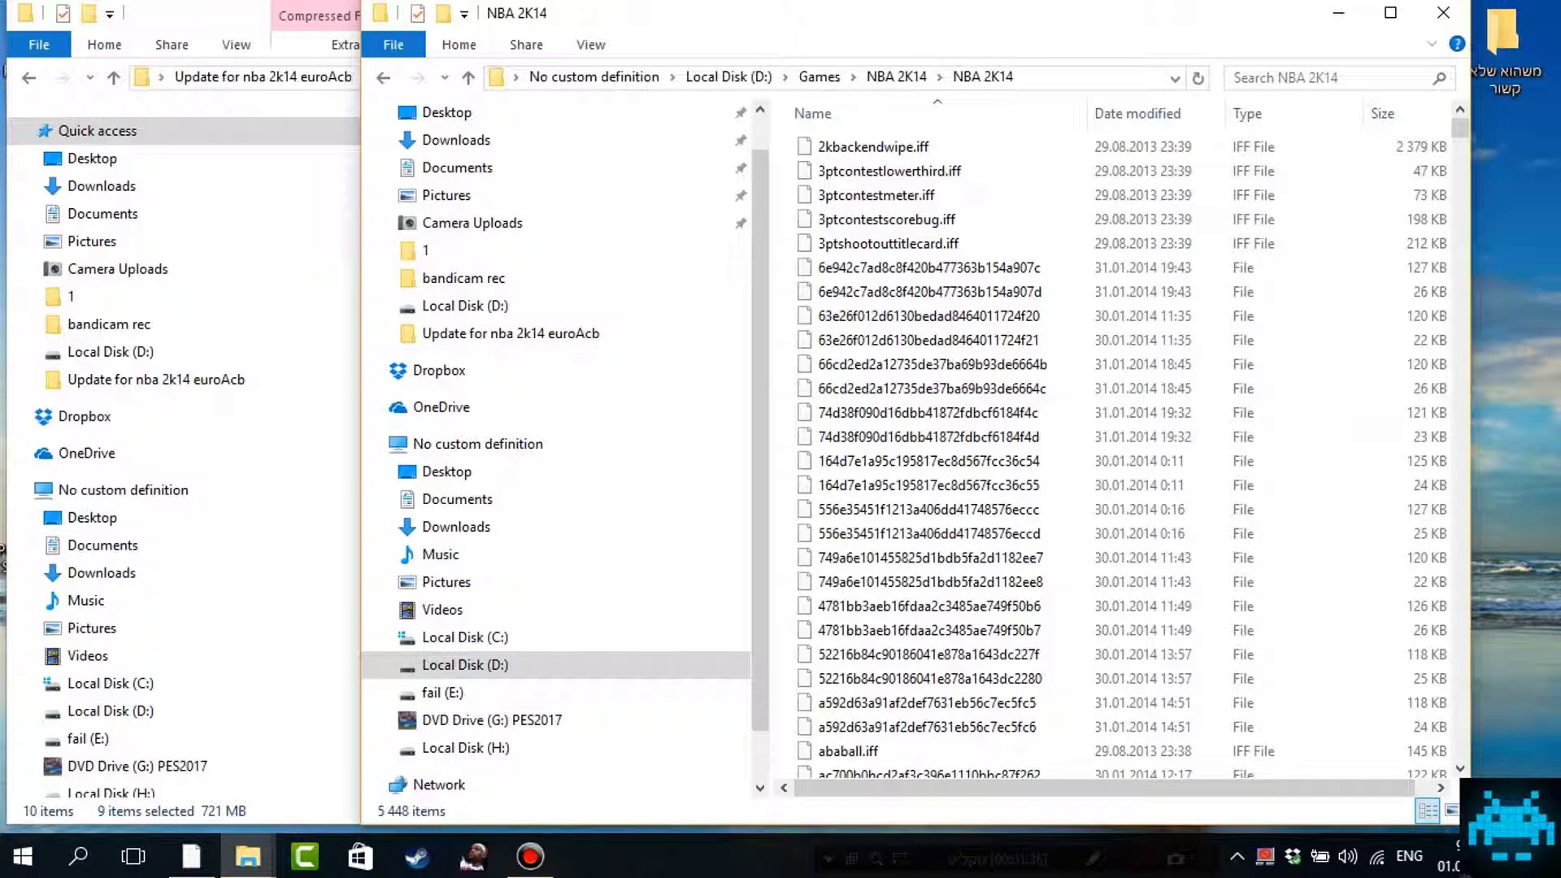
Step: Return to folder 2 and point out all archives except ROSTER 010216 by selecting and deselecting them
{"action": "key", "text": "alt+Tab"}
{"action": "left_click", "coordinate": [764, 529]}
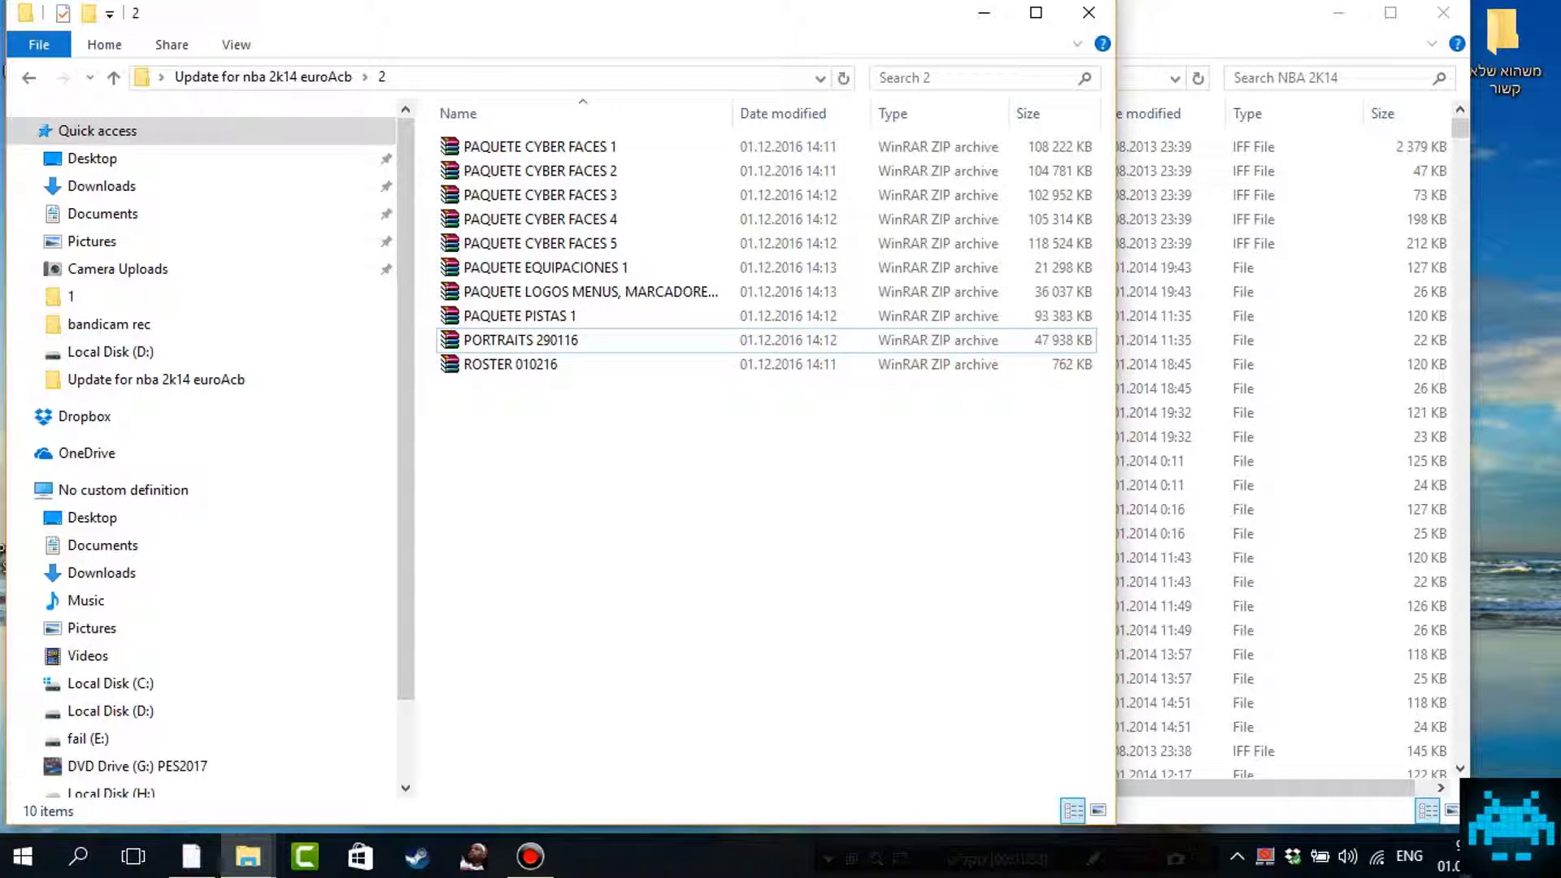
{"action": "left_click_drag", "start_coordinate": [604, 348], "coordinate": [426, 144]}
{"action": "left_click", "coordinate": [426, 144]}
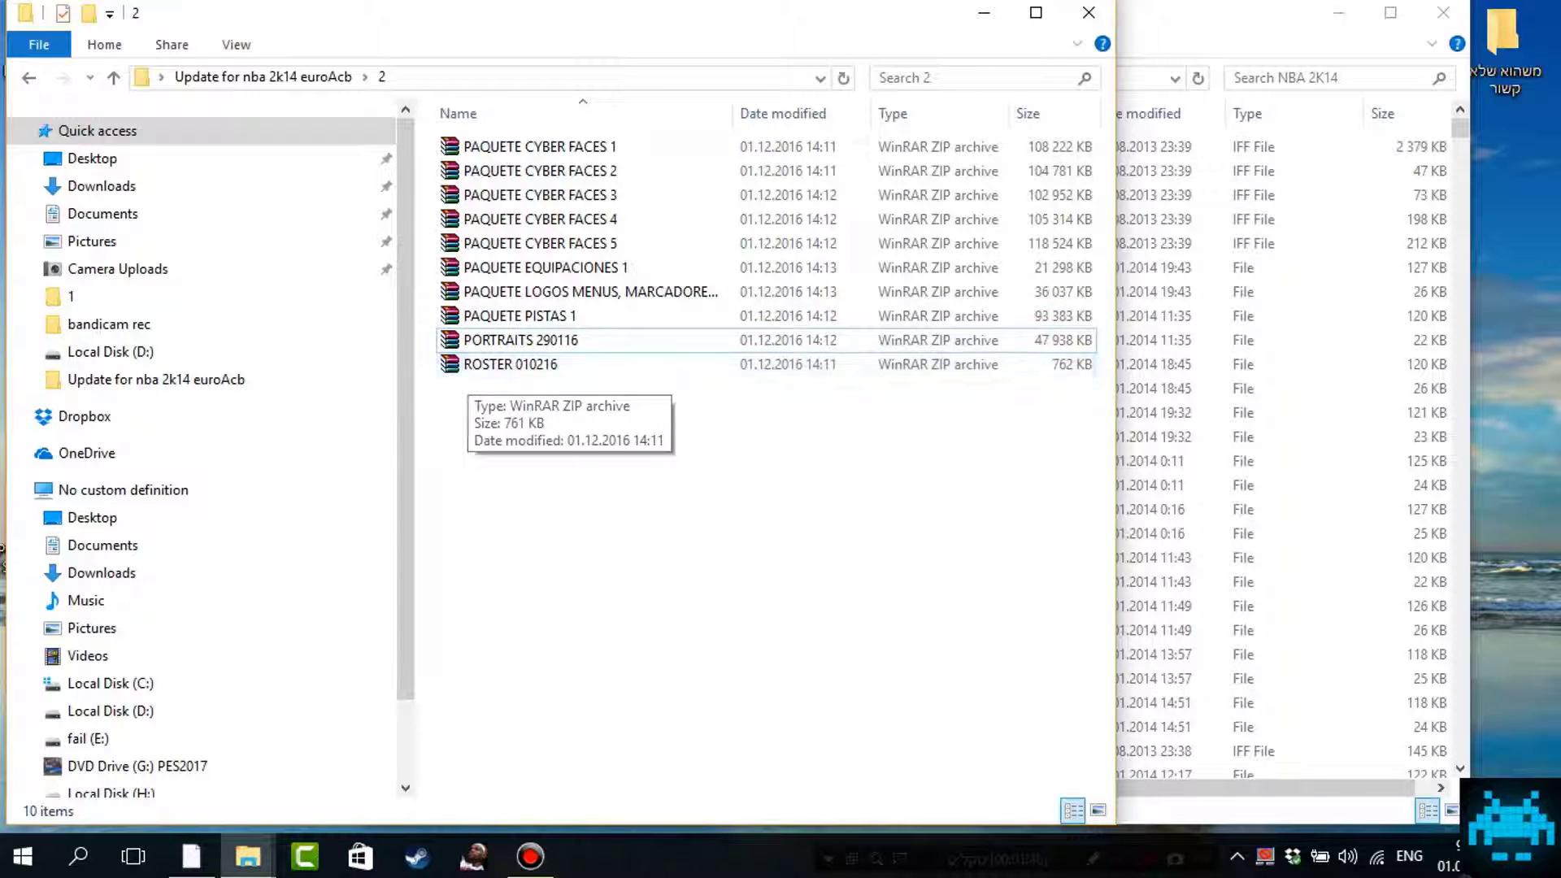
Step: Go back in the NBA 2K14 game folder window until it shows the AppData Saves folder again
{"action": "left_click", "coordinate": [1179, 13]}
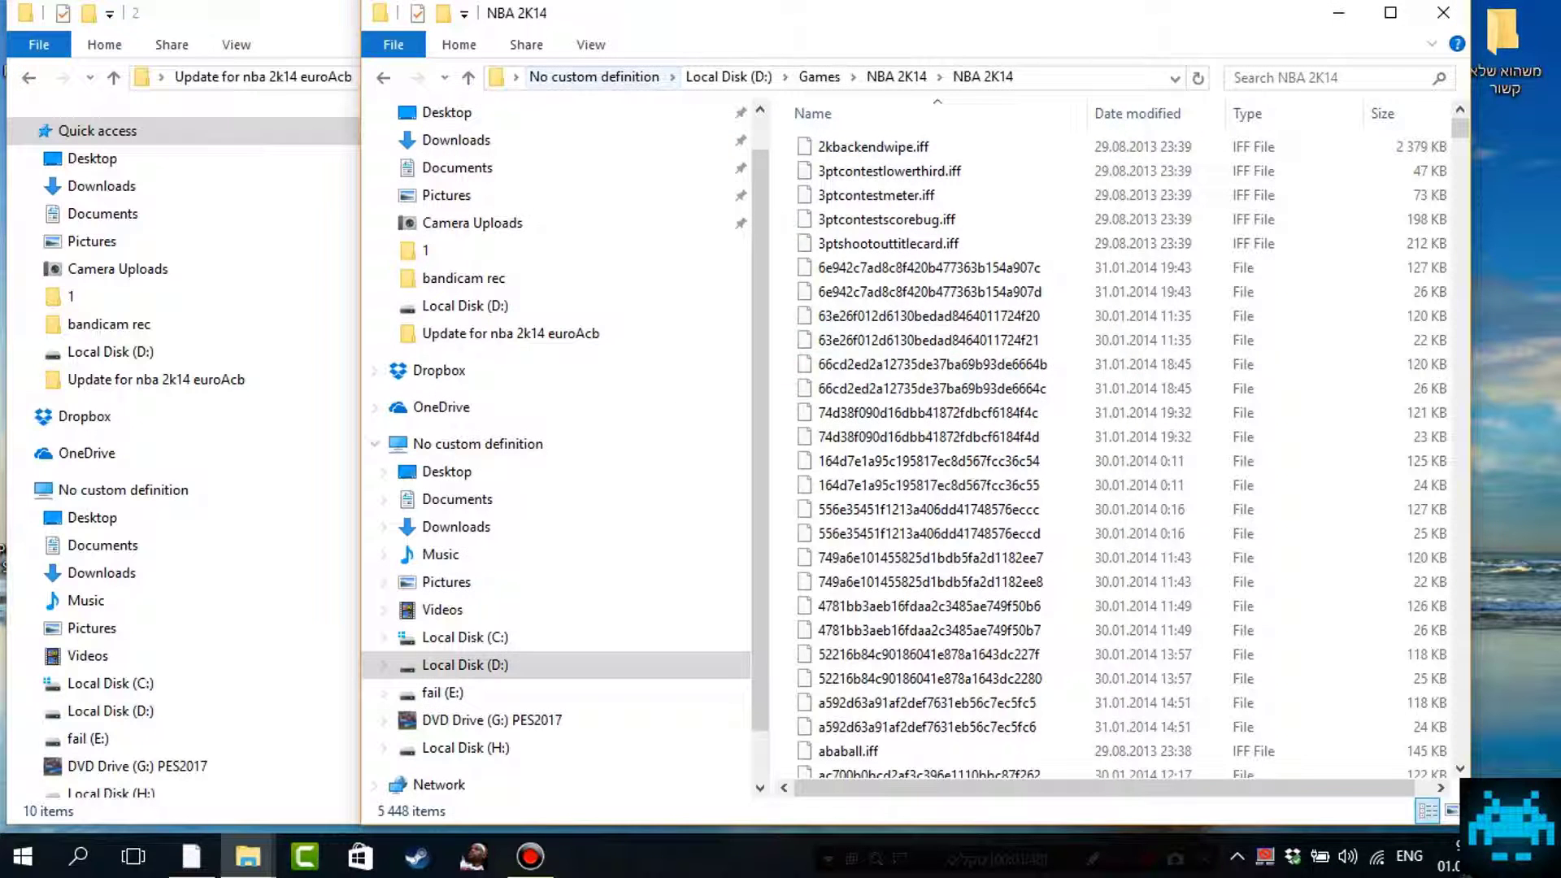
{"action": "key", "text": "BackSpace"}
{"action": "key", "text": "BackSpace"}
{"action": "key", "text": "BackSpace"}
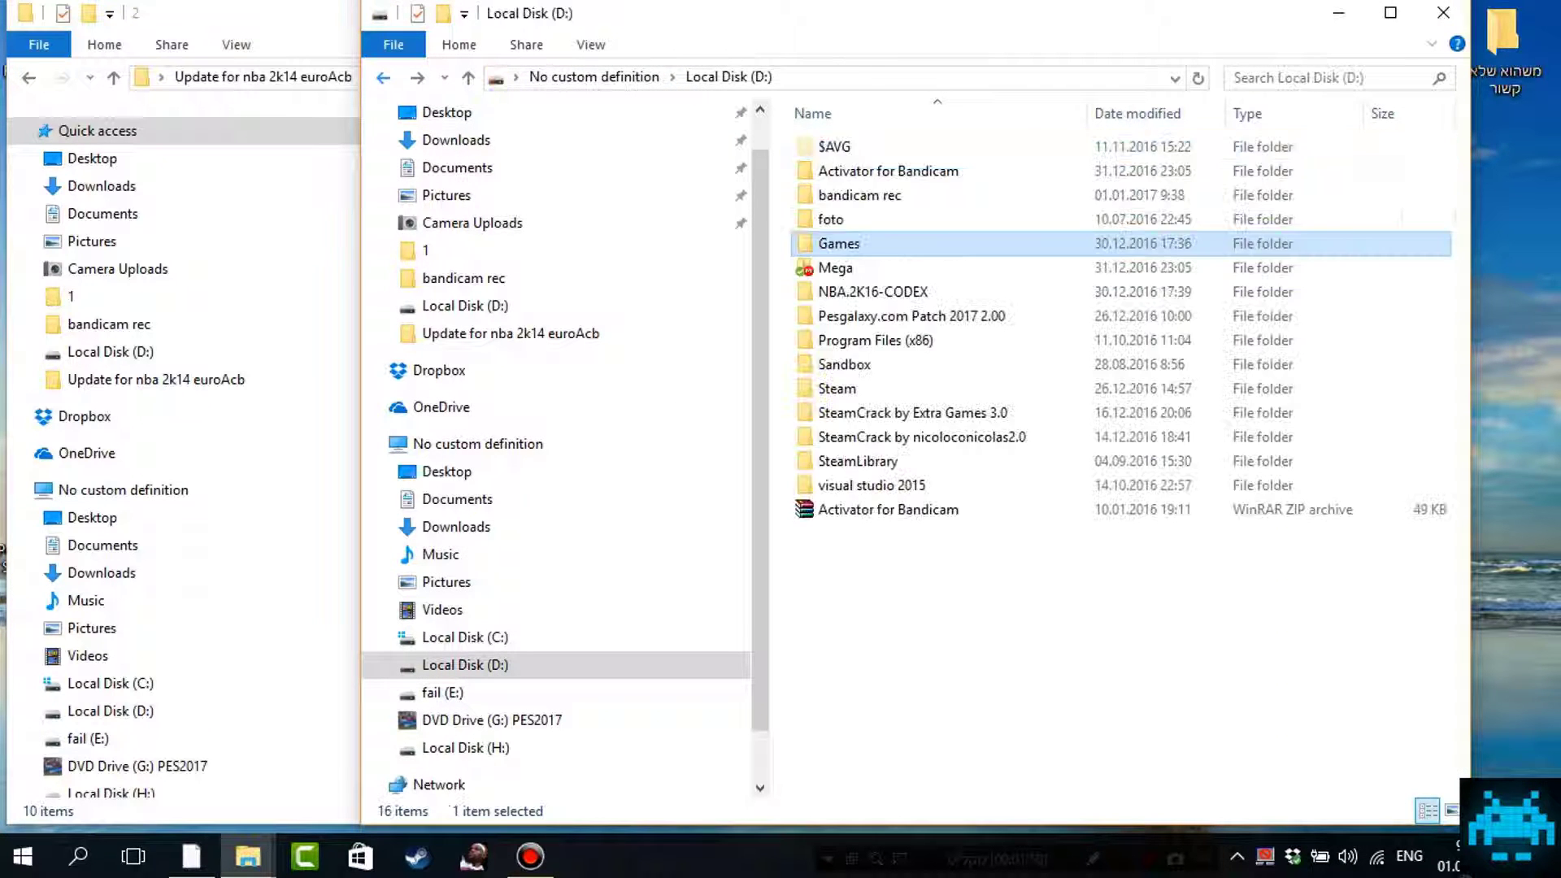
Step: Open the ROSTER 010216 archive from folder 2, enter its ROSTER 010216 folder, and dismiss the license reminder
{"action": "key", "text": "alt+Tab"}
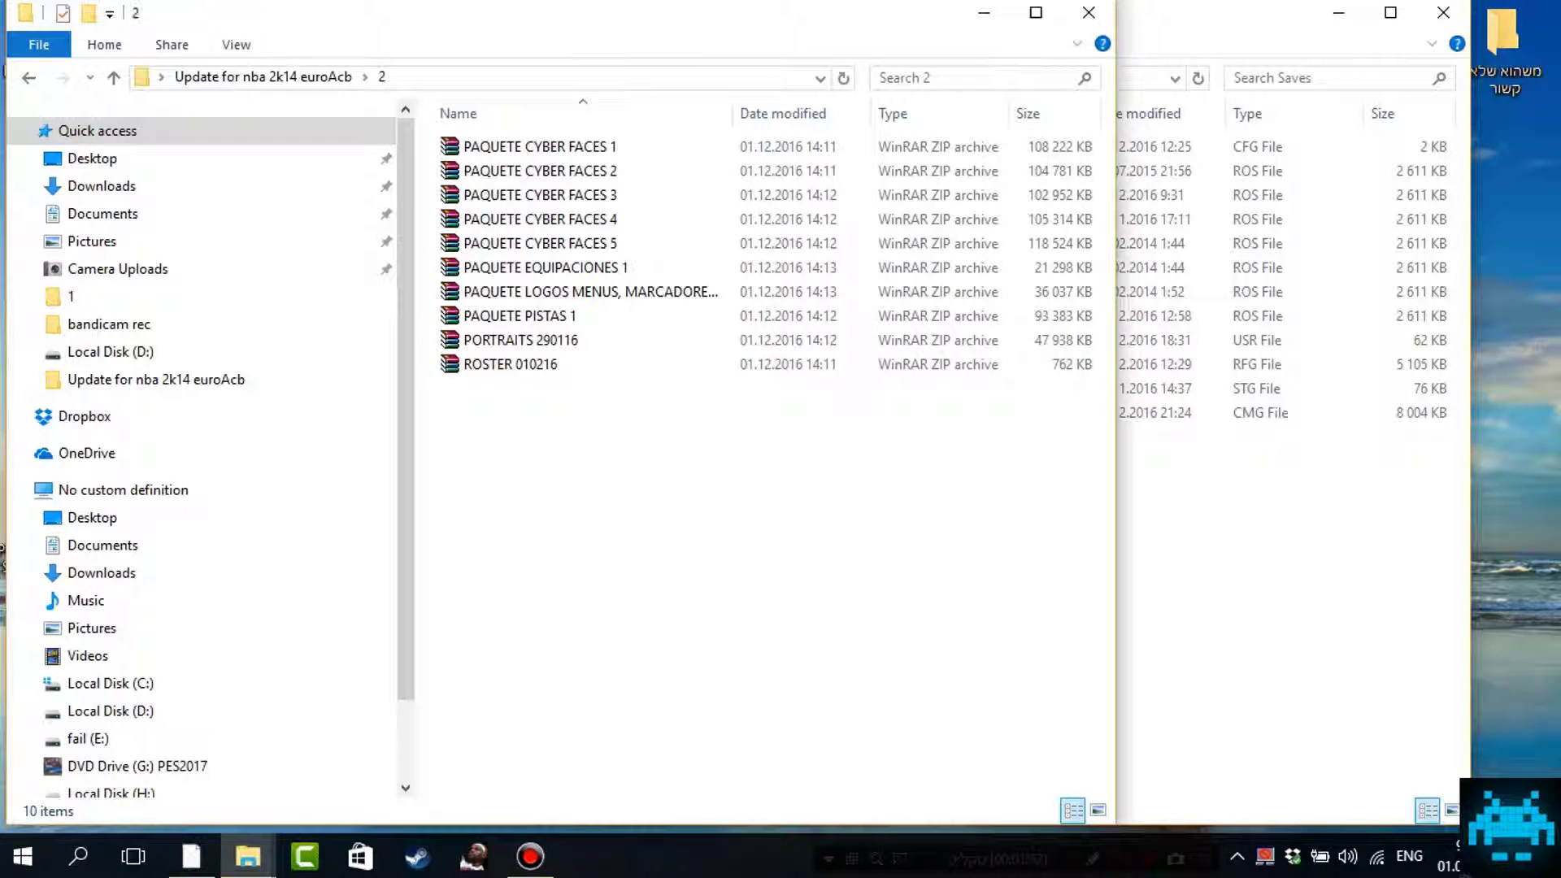
{"action": "key", "text": "Down"}
{"action": "key", "text": "Return"}
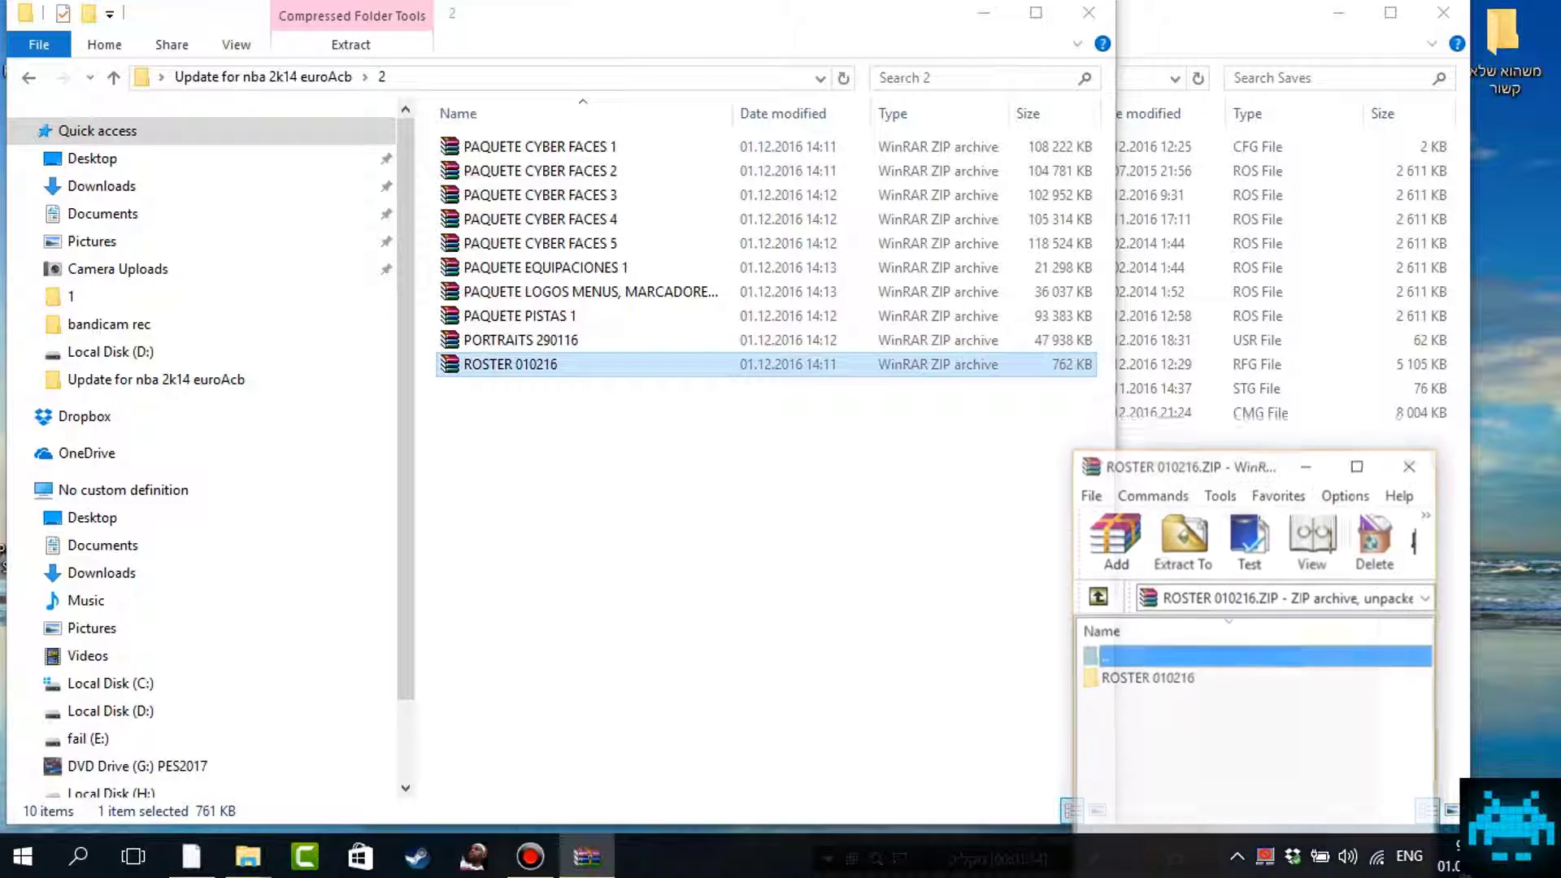
{"action": "left_click", "coordinate": [1147, 677]}
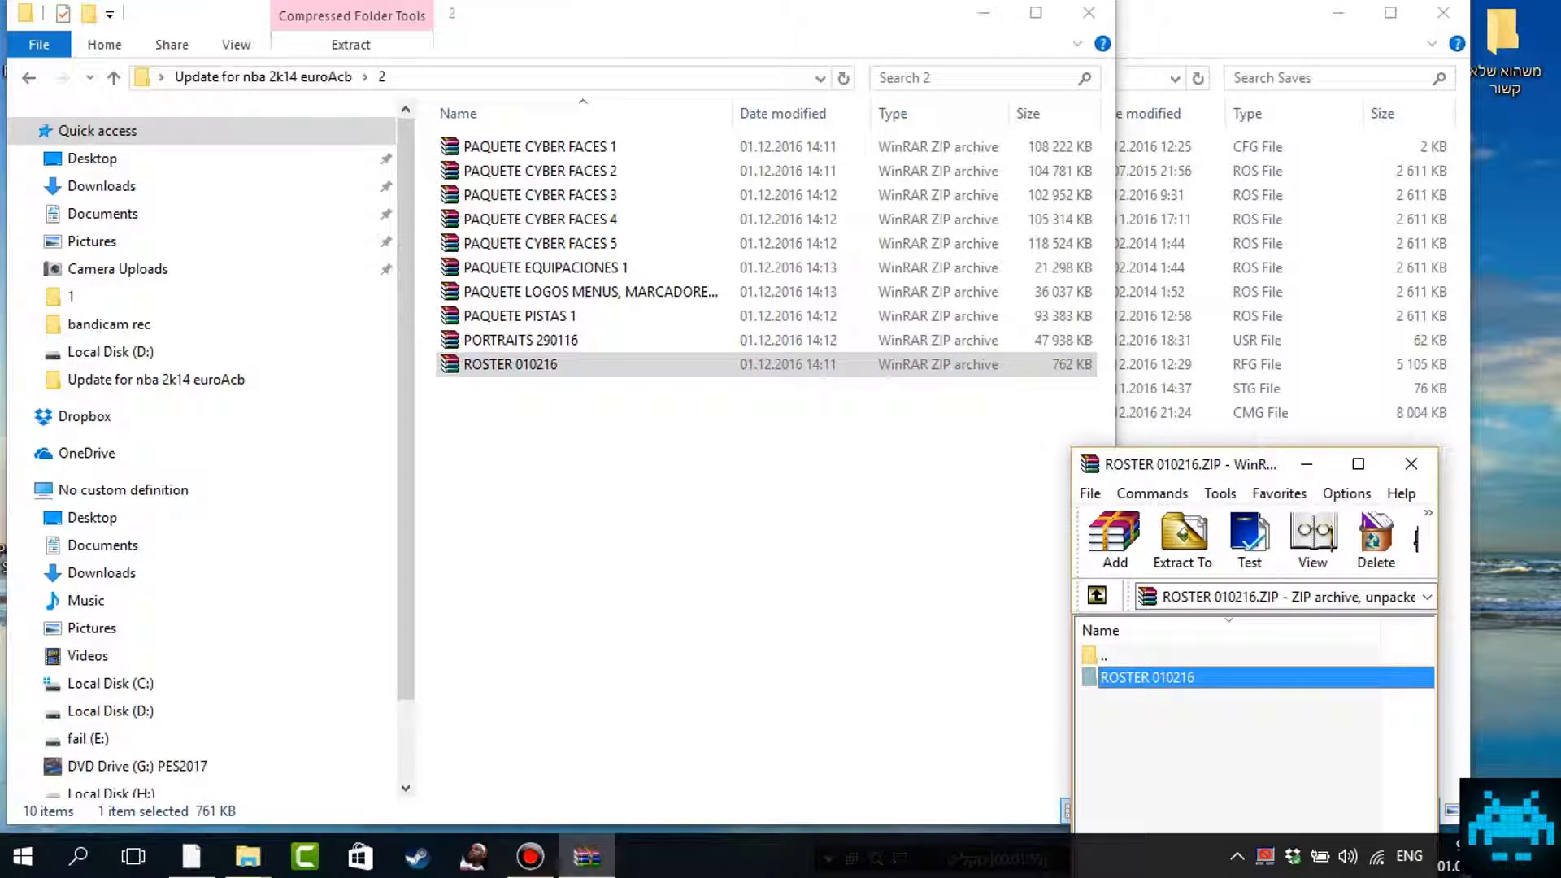
{"action": "key", "text": "Return"}
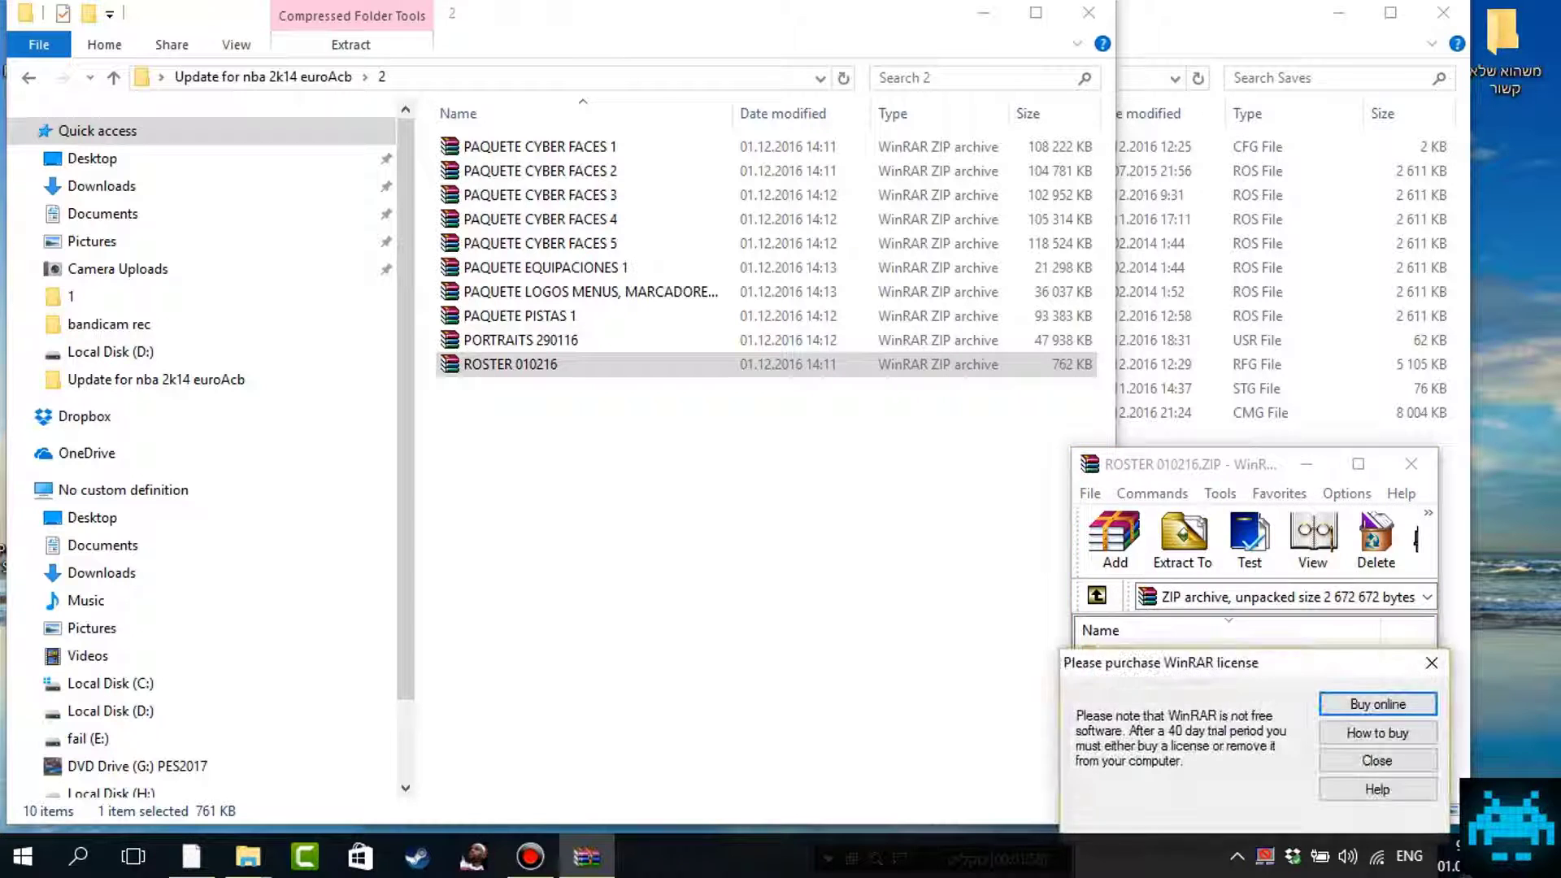
{"action": "key", "text": "Escape"}
Step: Minimize folder 2, look over the roster files in Saves, and bring the ROSTER 010216 archive back in front
{"action": "left_click", "coordinate": [983, 12]}
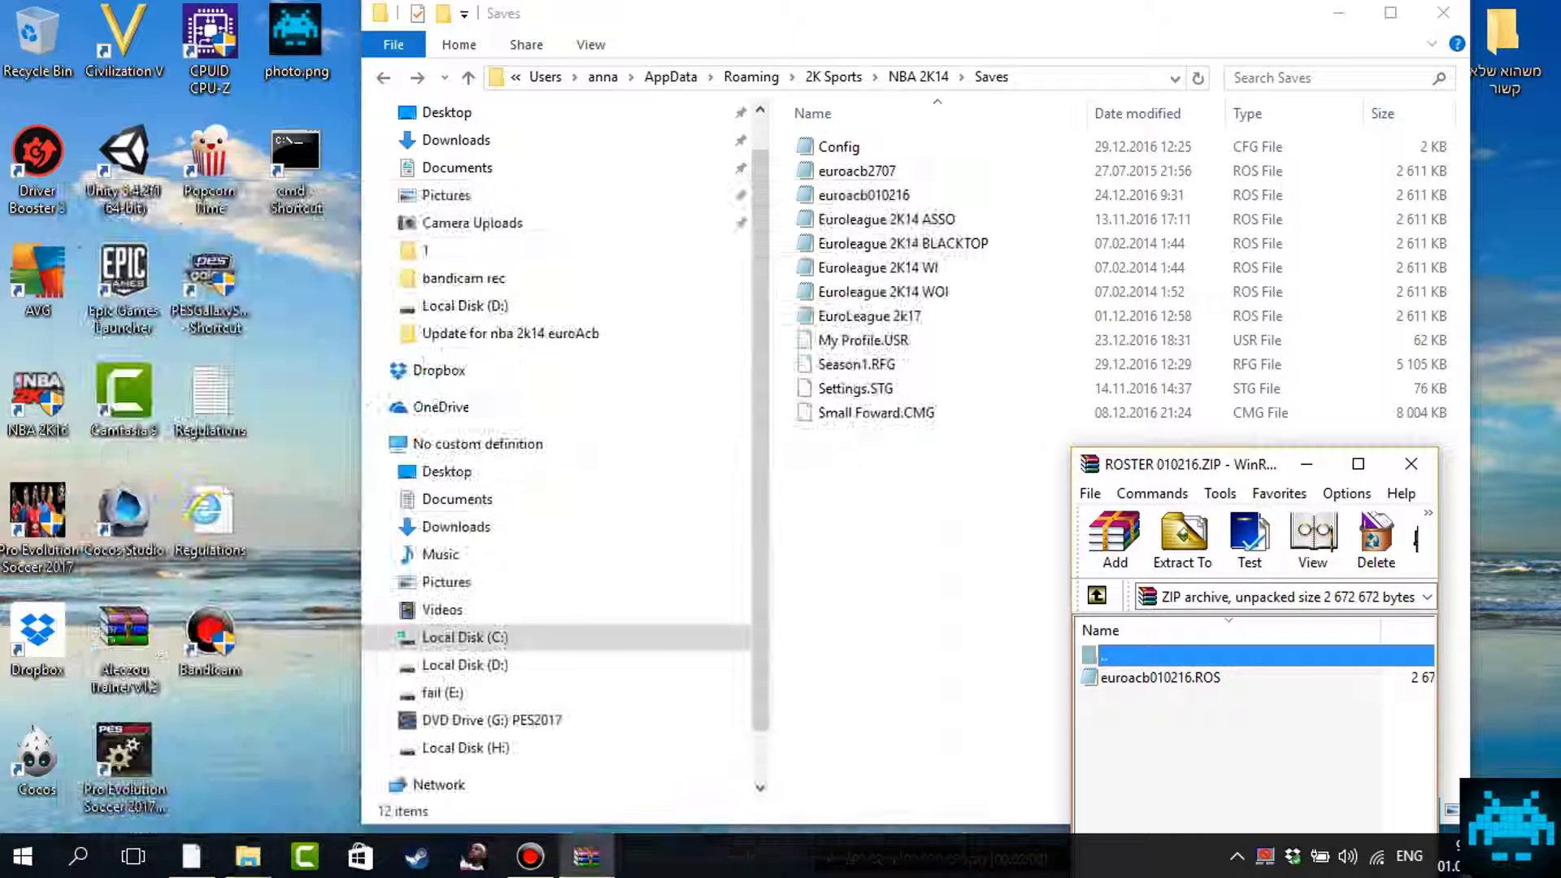
{"action": "left_click", "coordinate": [983, 13]}
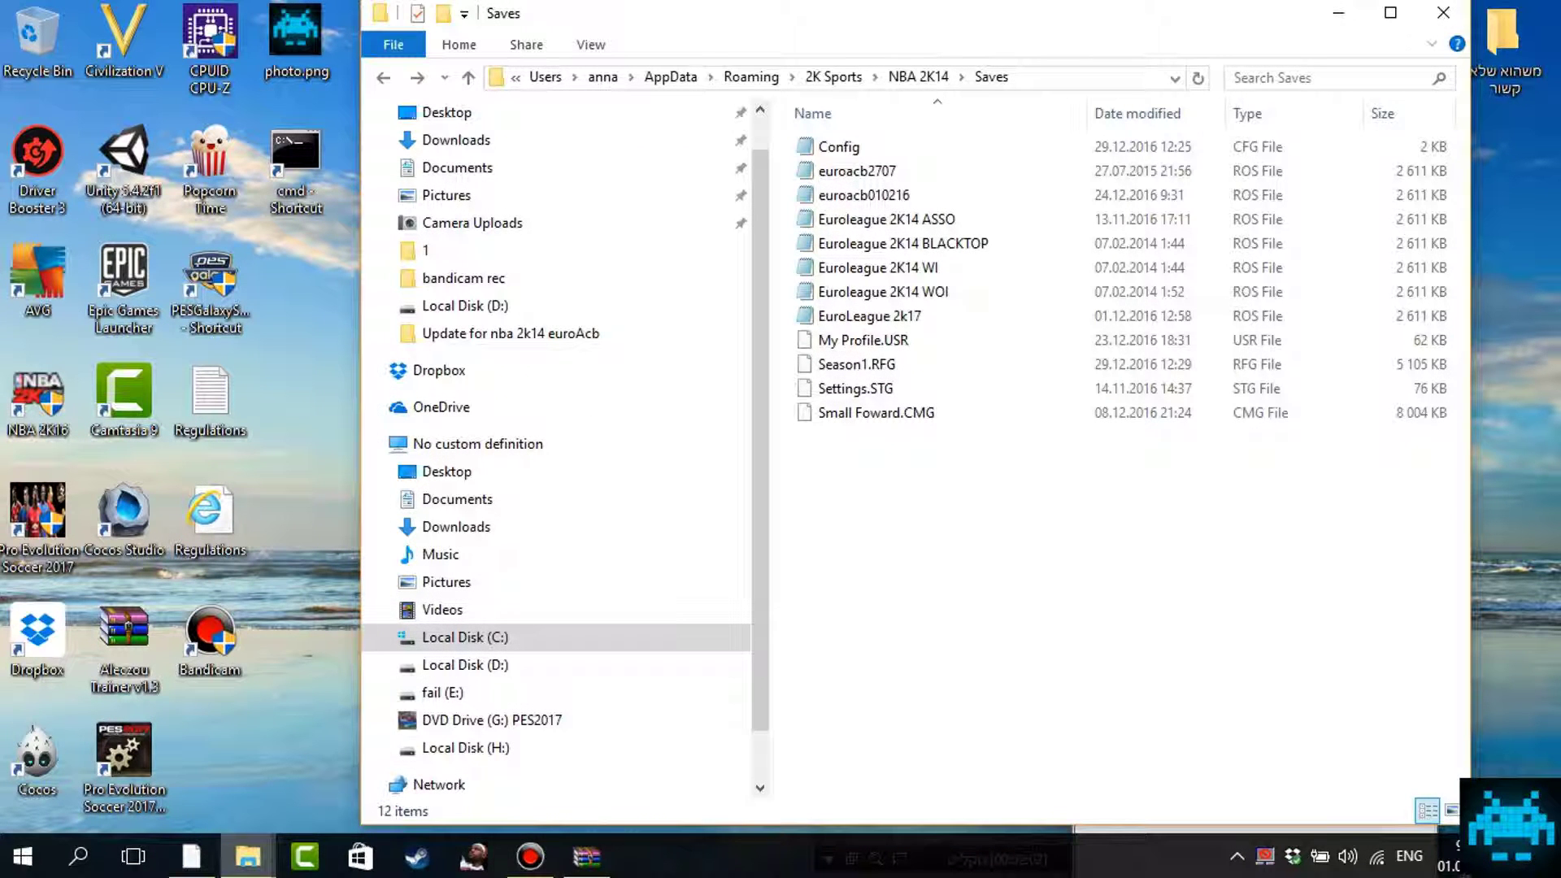
{"action": "left_click", "coordinate": [586, 857]}
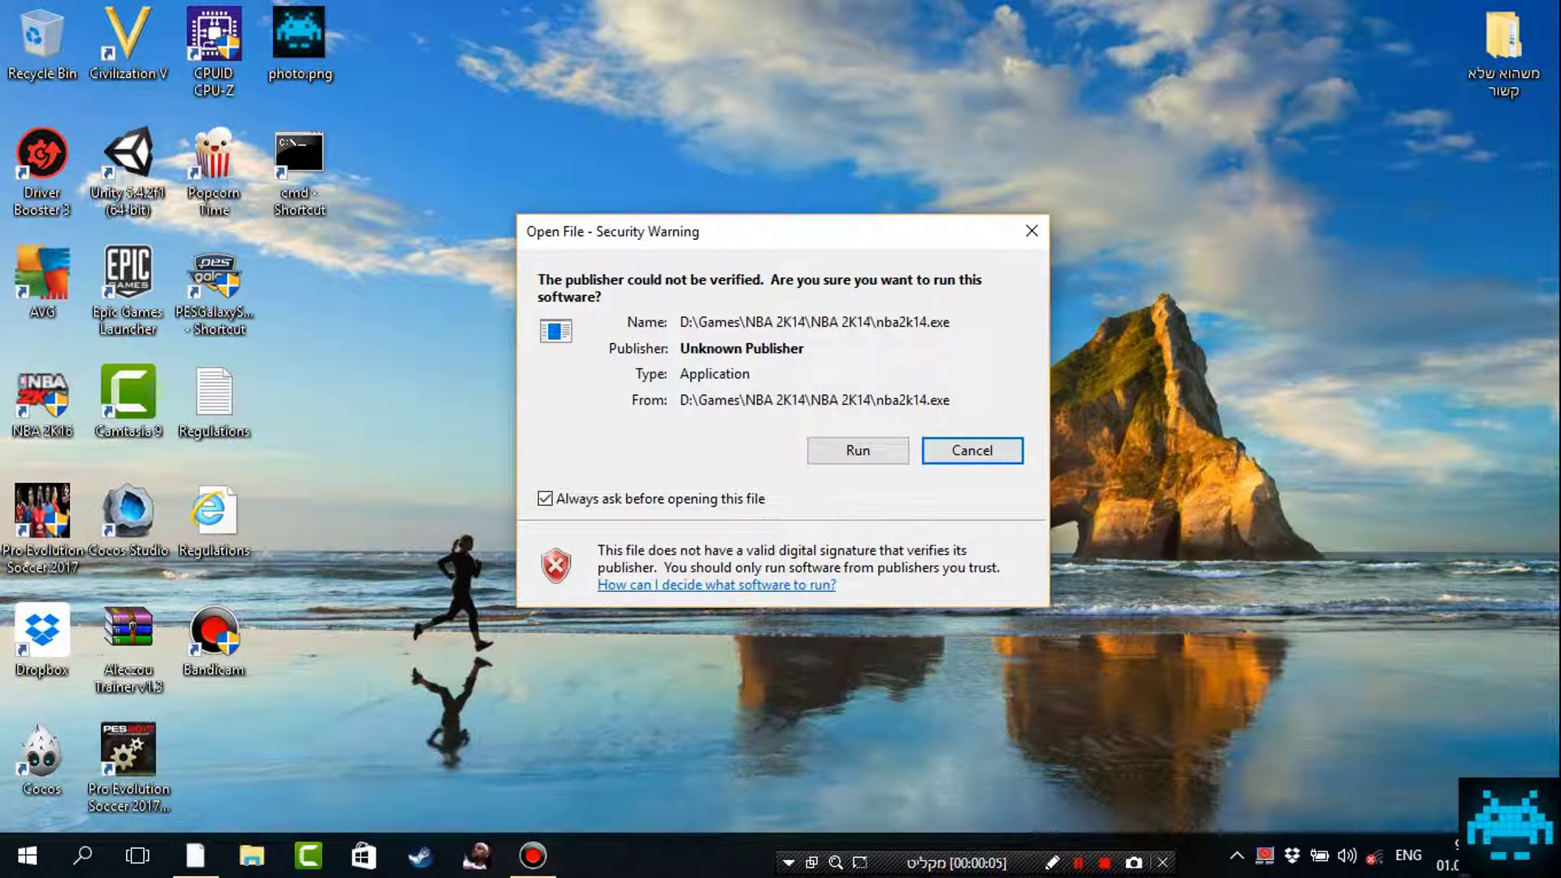
Step: Cancel the security warning, check the AVG protection status, and relaunch nba2k14.exe, allowing it to run
{"action": "key", "text": "Escape"}
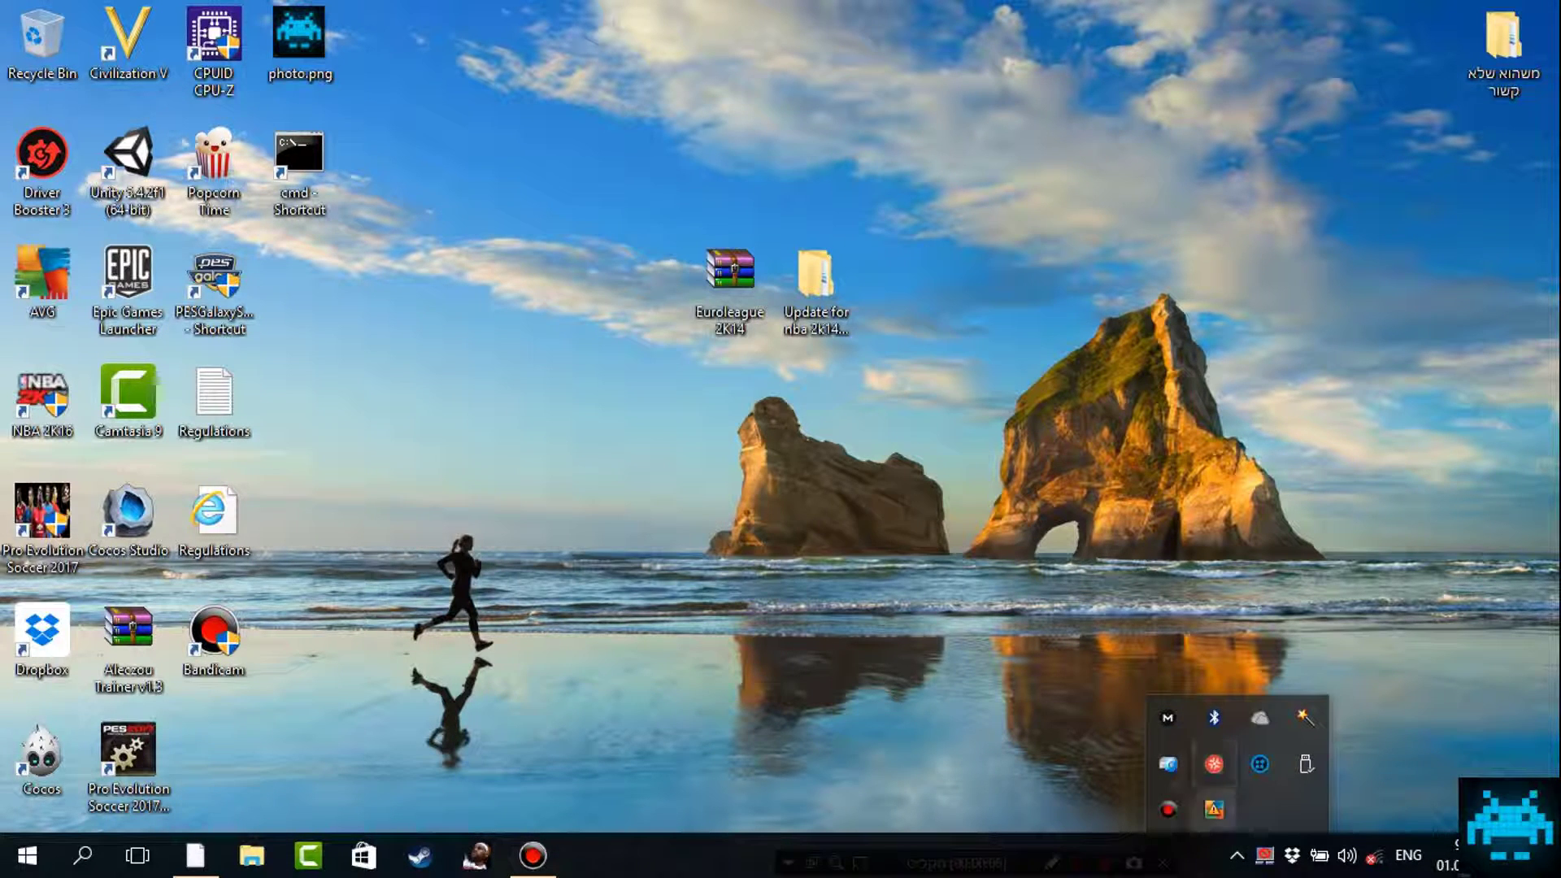
{"action": "right_click", "coordinate": [1215, 810]}
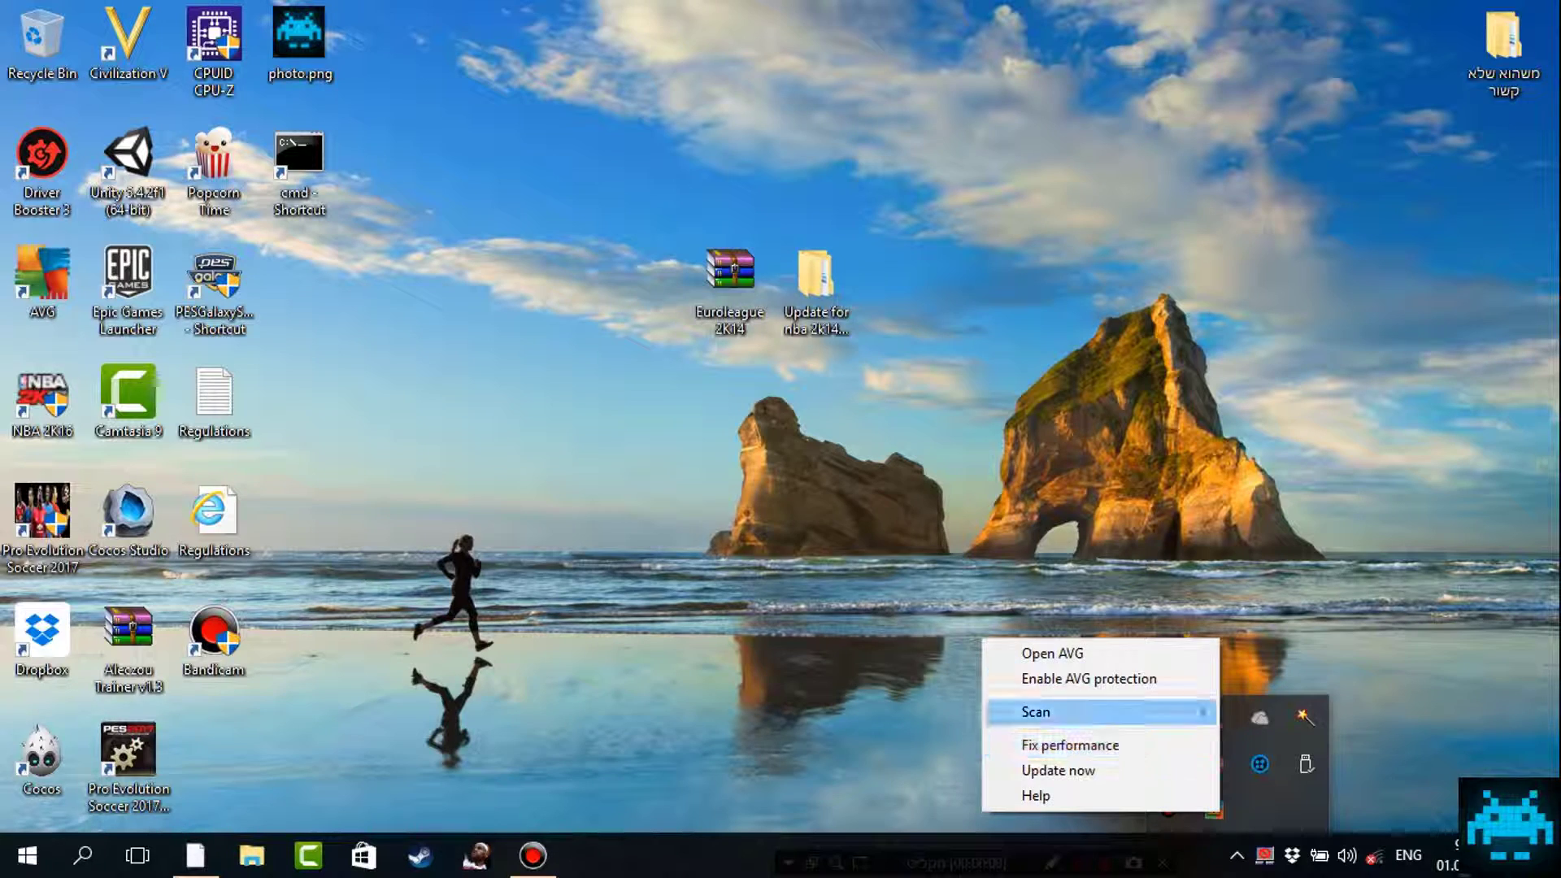
{"action": "left_click", "coordinate": [816, 297]}
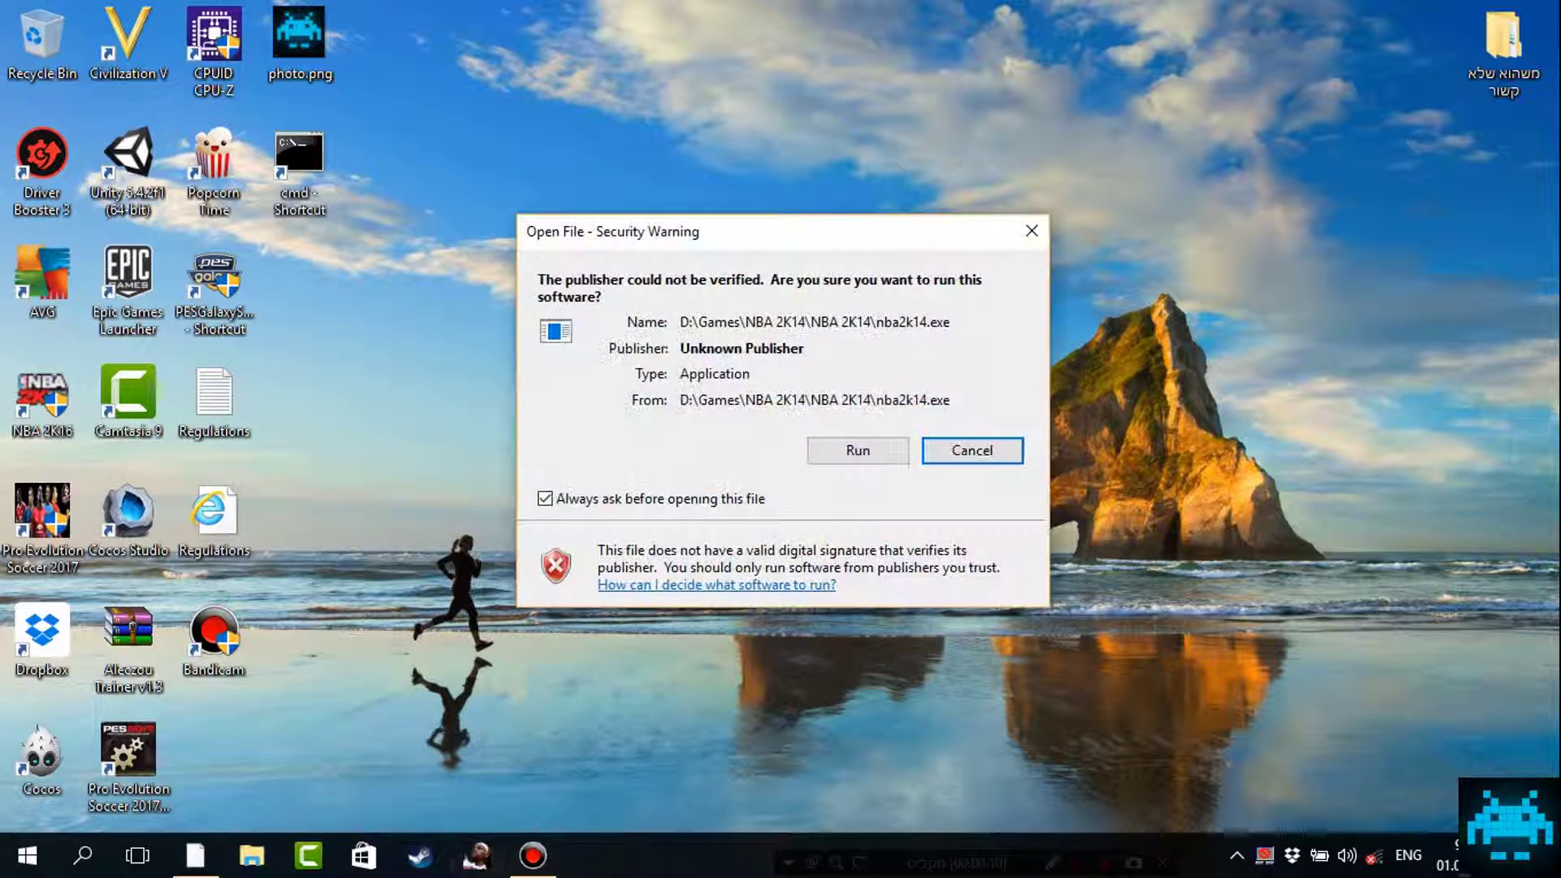
{"action": "key", "text": "Return"}
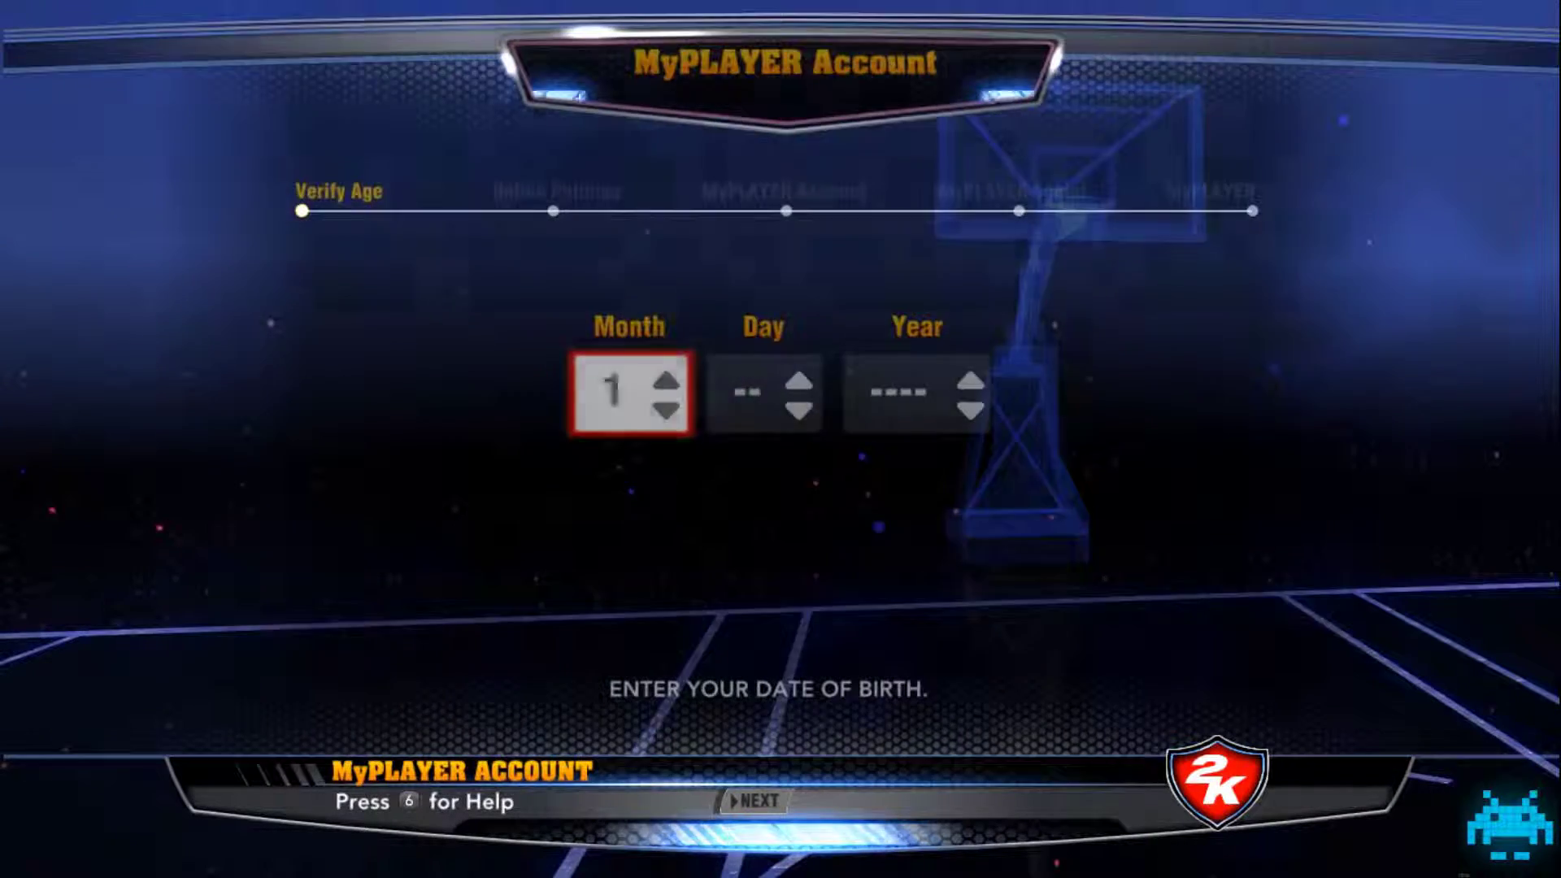
Step: Back out of the MyPLAYER account age verification without completing it and continue past the title screen
{"action": "key", "text": "Right"}
{"action": "key", "text": "Return"}
{"action": "key", "text": "Escape"}
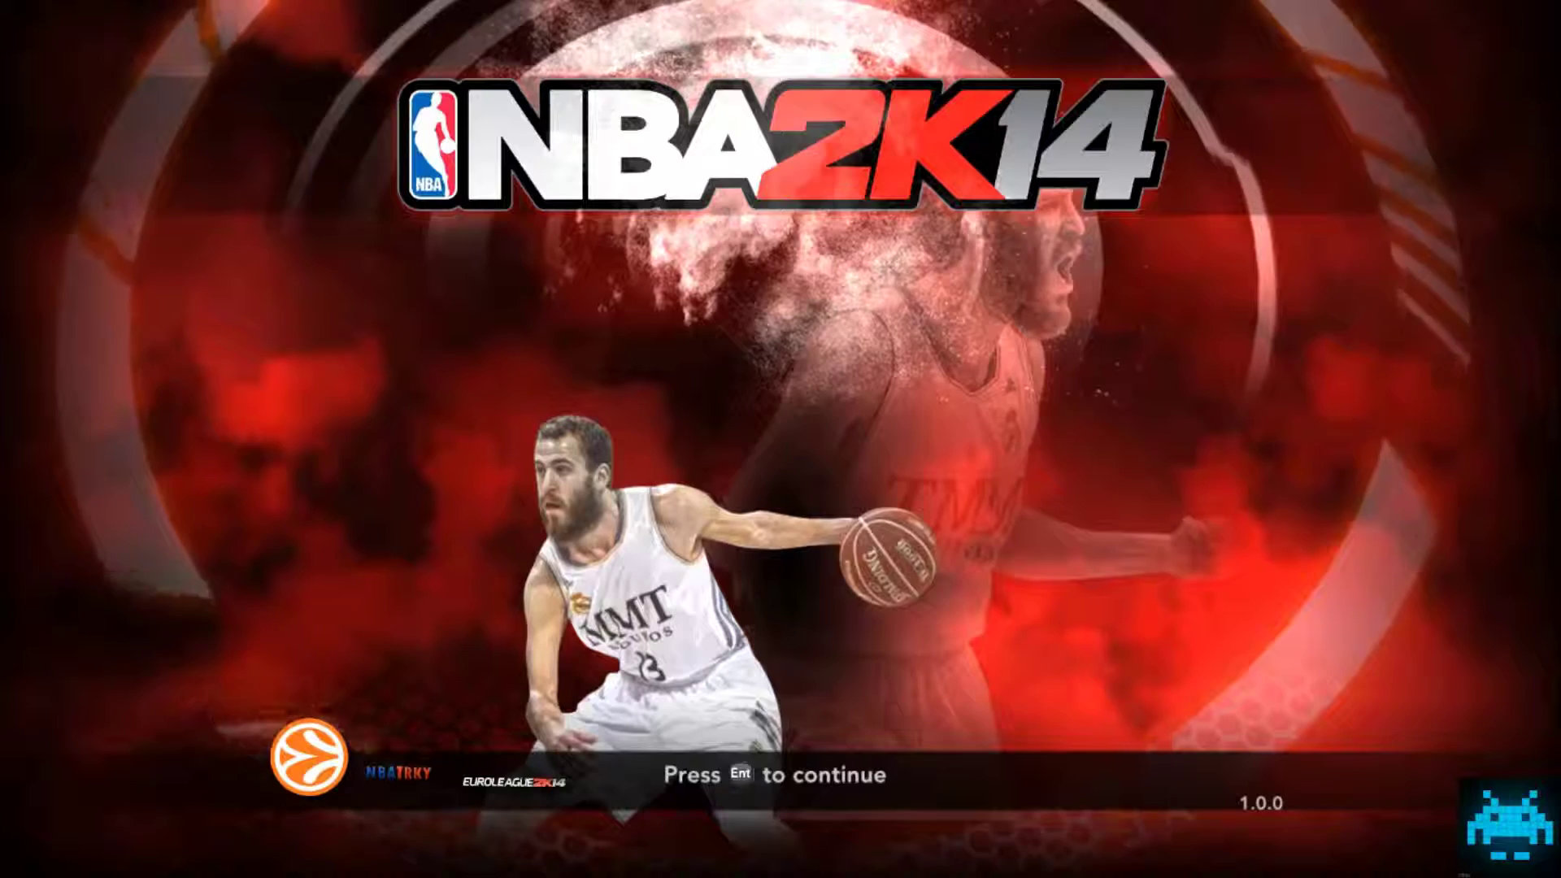
{"action": "key", "text": "Return"}
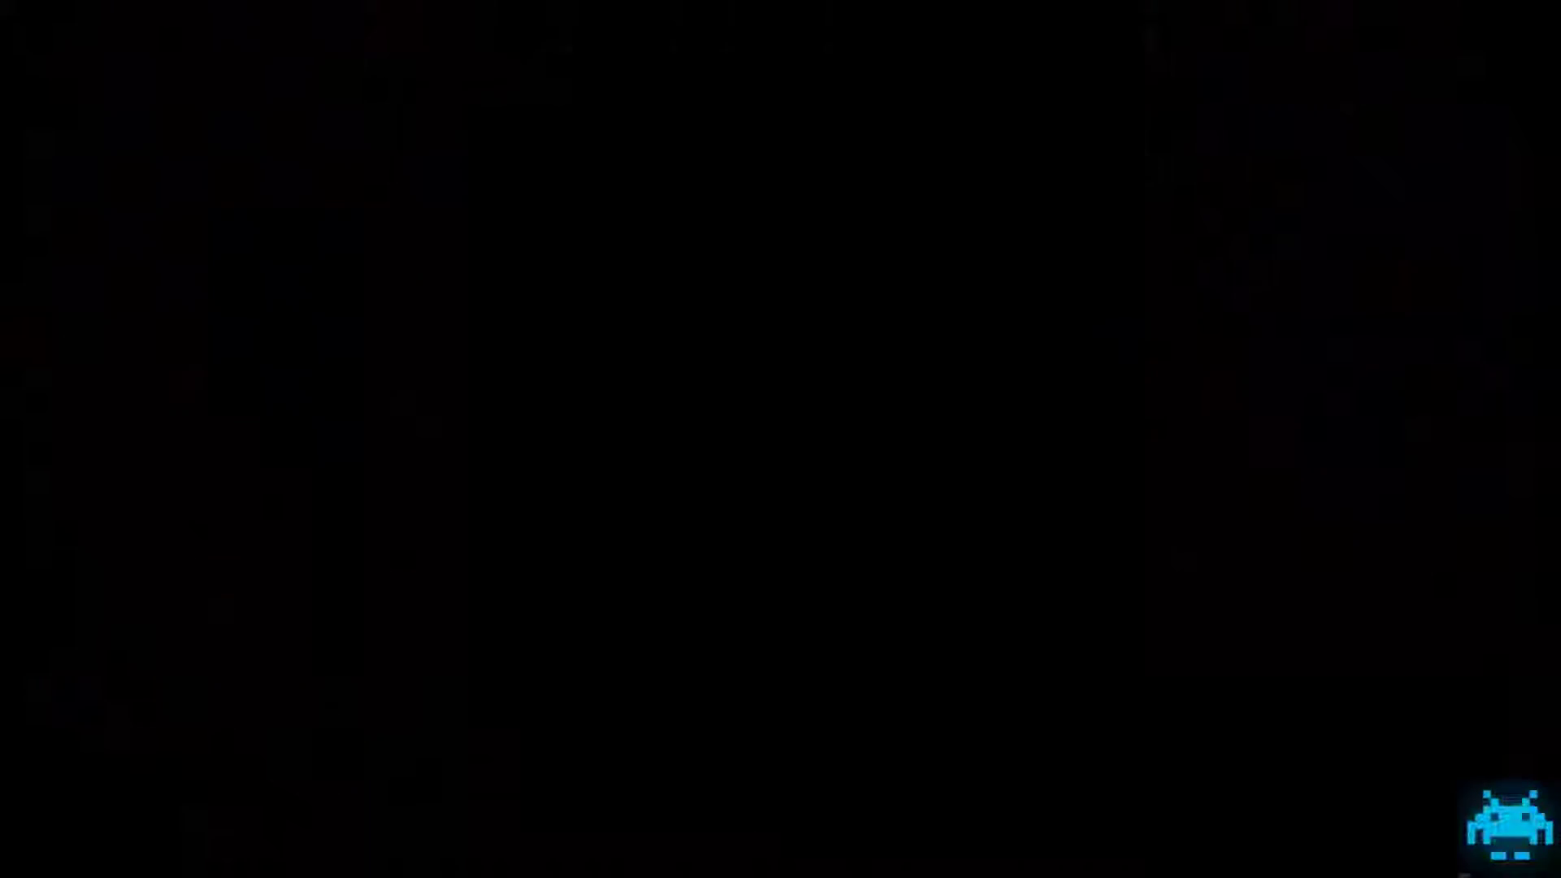
Step: Bring up the list of loadable save files through the game's Options and Load / Save
{"action": "key", "text": "Escape"}
{"action": "key", "text": "Up"}
{"action": "key", "text": "Up"}
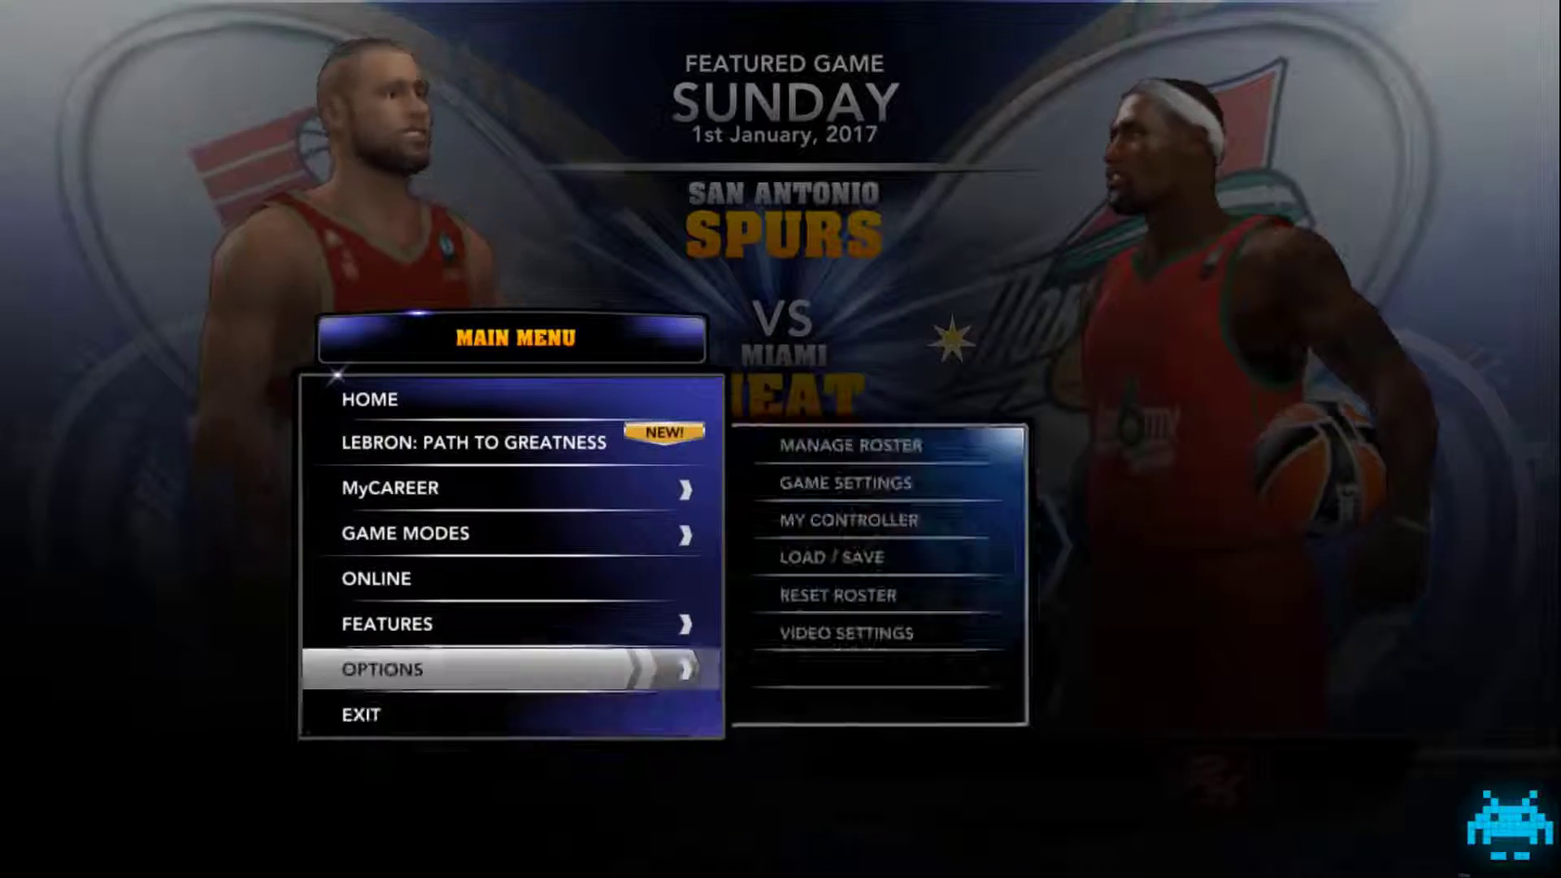
{"action": "key", "text": "Return"}
{"action": "key", "text": "Down"}
{"action": "key", "text": "Down"}
{"action": "key", "text": "Down"}
{"action": "key", "text": "Escape"}
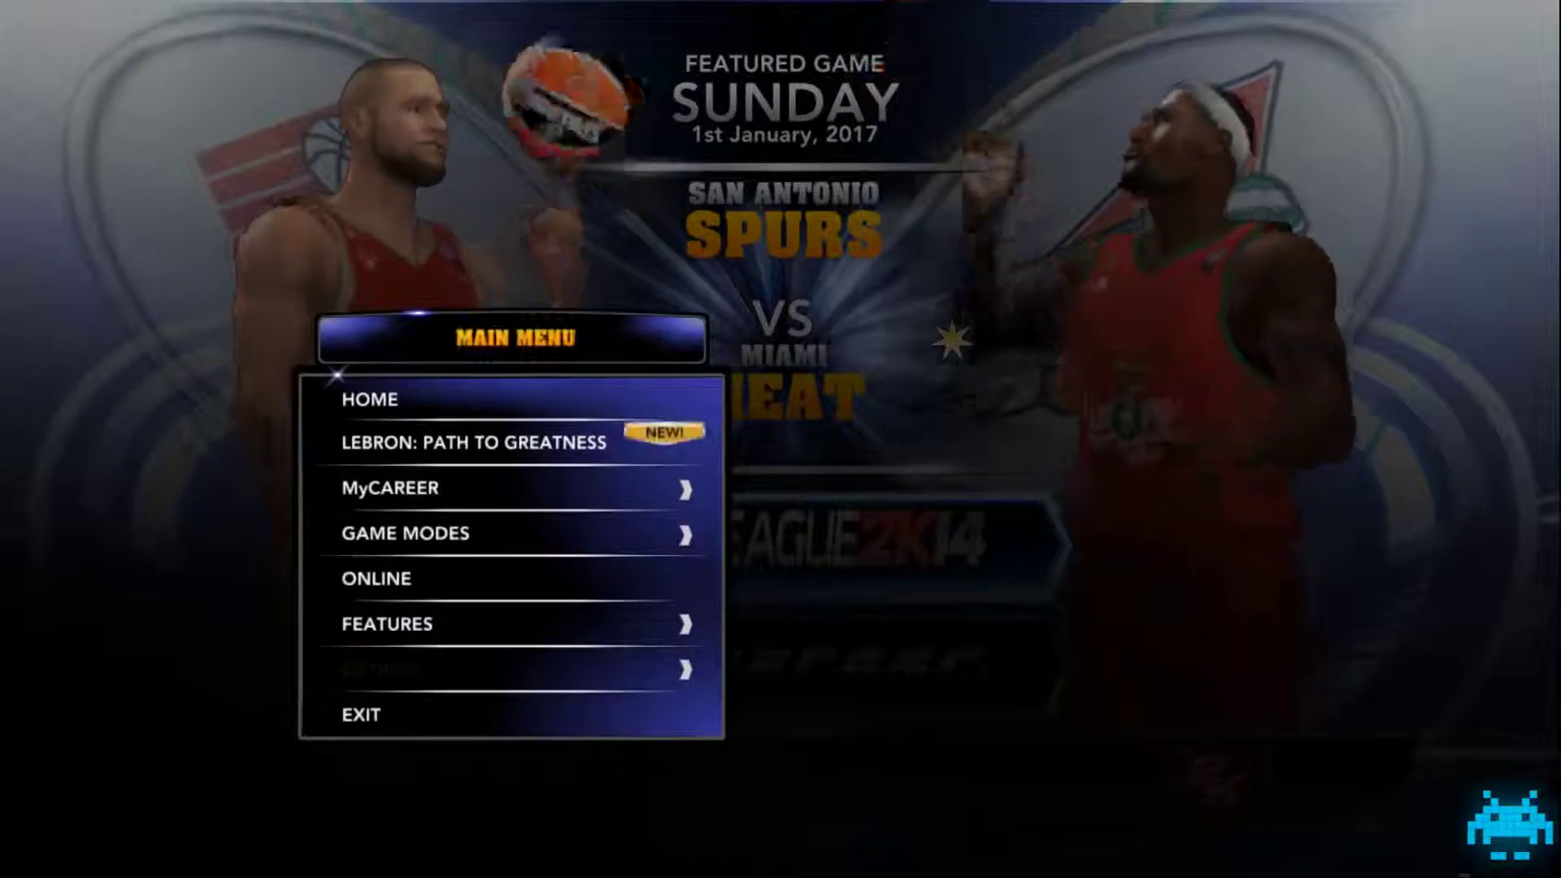
{"action": "key", "text": "Return"}
{"action": "key", "text": "Down"}
{"action": "key", "text": "Down"}
{"action": "key", "text": "Down"}
{"action": "key", "text": "Return"}
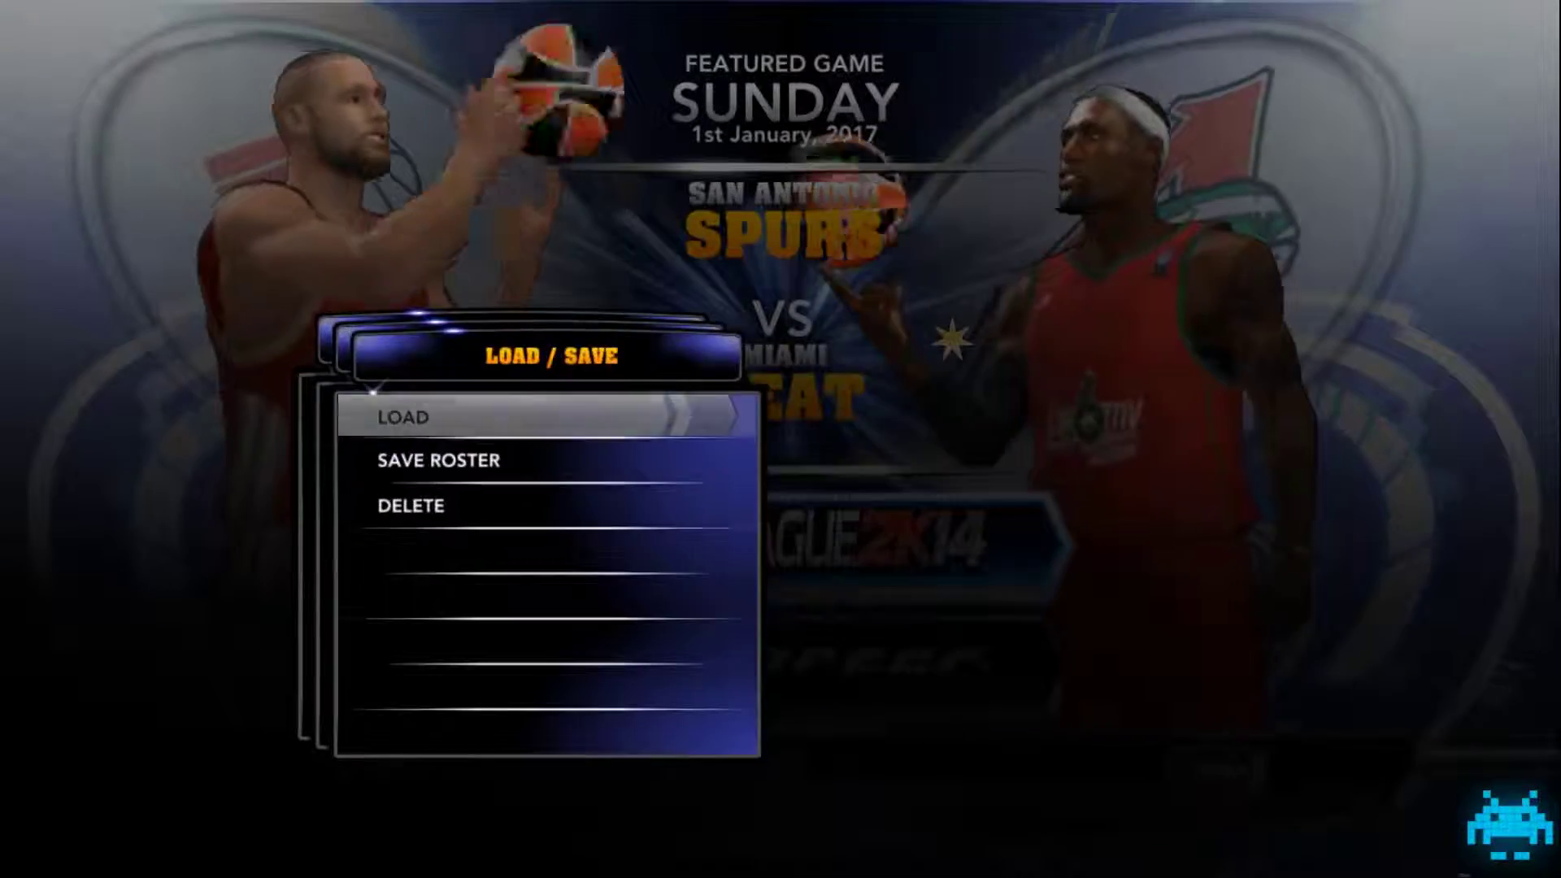
{"action": "key", "text": "Return"}
{"action": "key", "text": "Return"}
Step: Load the euroacb010216 roster from the save files
{"action": "key", "text": "Down"}
{"action": "key", "text": "Down"}
{"action": "key", "text": "Down"}
{"action": "key", "text": "Down"}
{"action": "key", "text": "Down"}
{"action": "key", "text": "Down"}
{"action": "key", "text": "Down"}
{"action": "key", "text": "Down"}
{"action": "key", "text": "Down"}
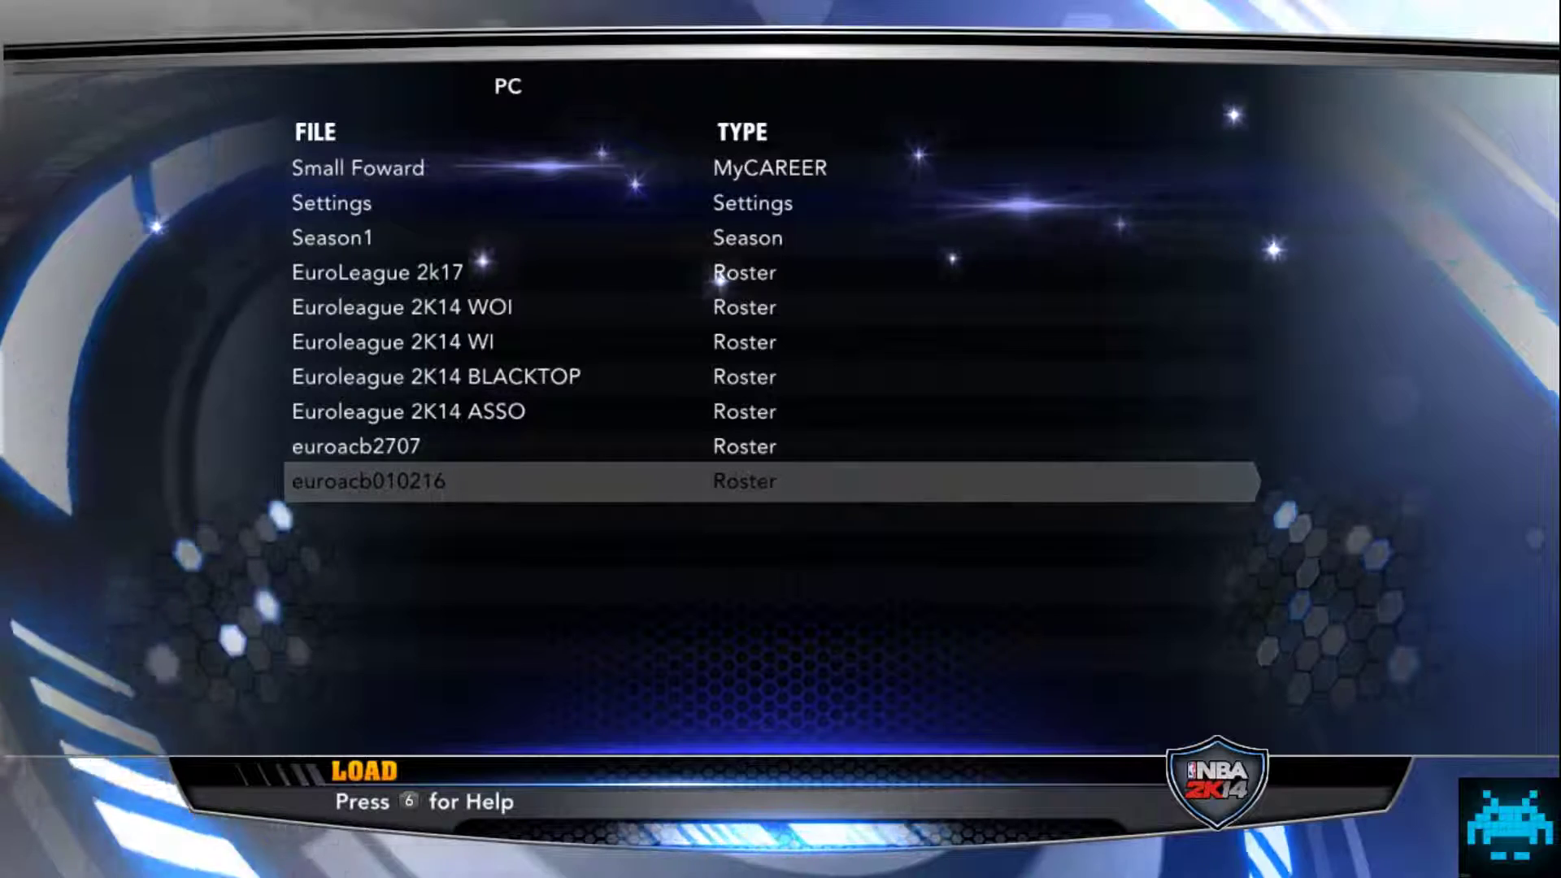
{"action": "key", "text": "Return"}
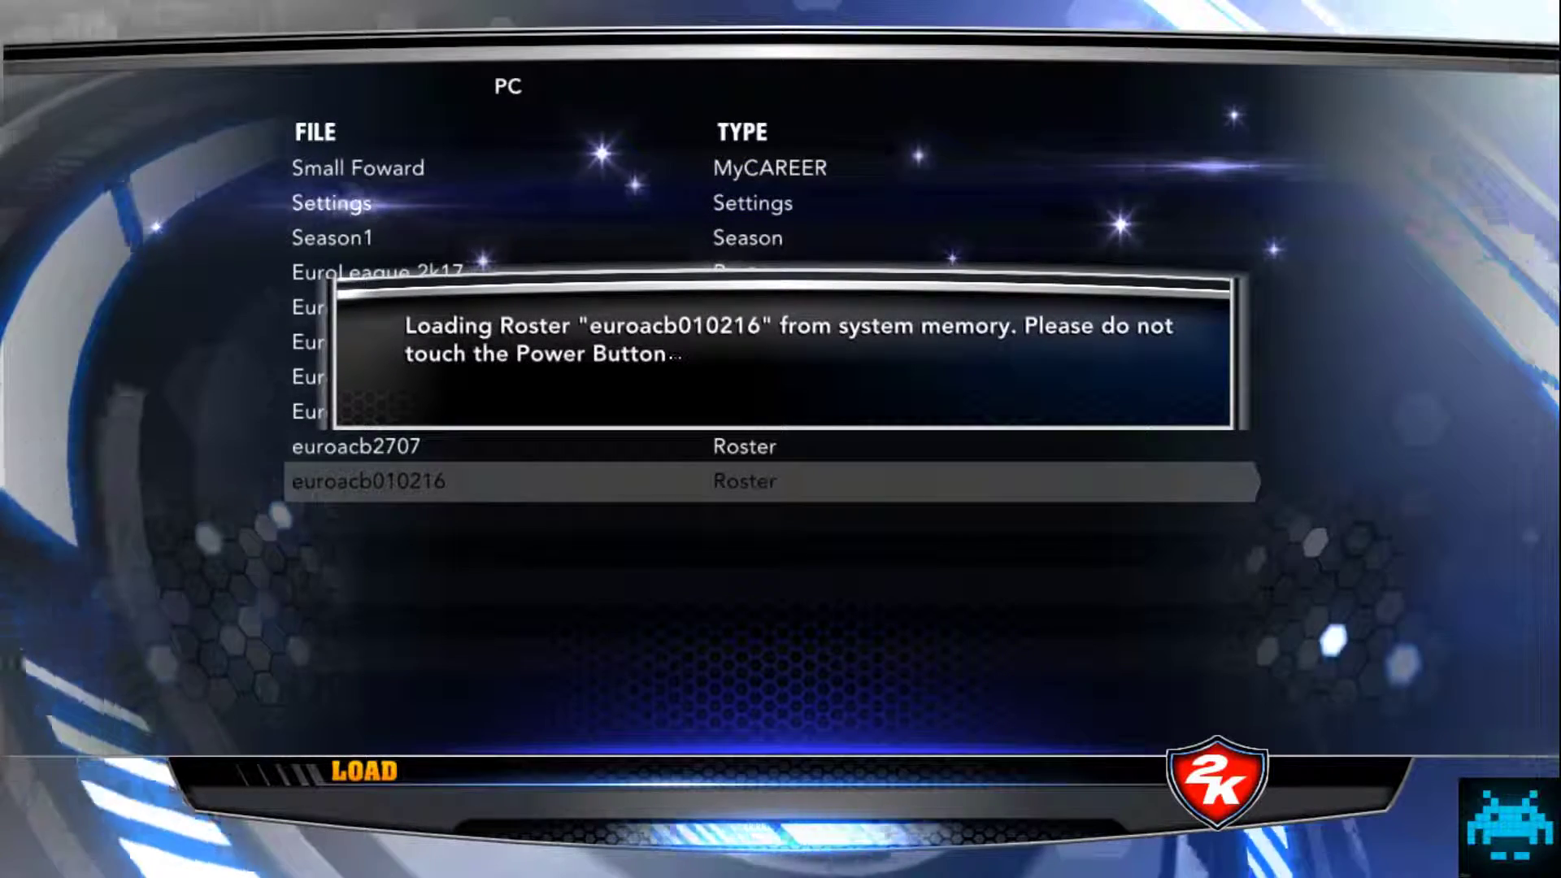
{"action": "key", "text": "space"}
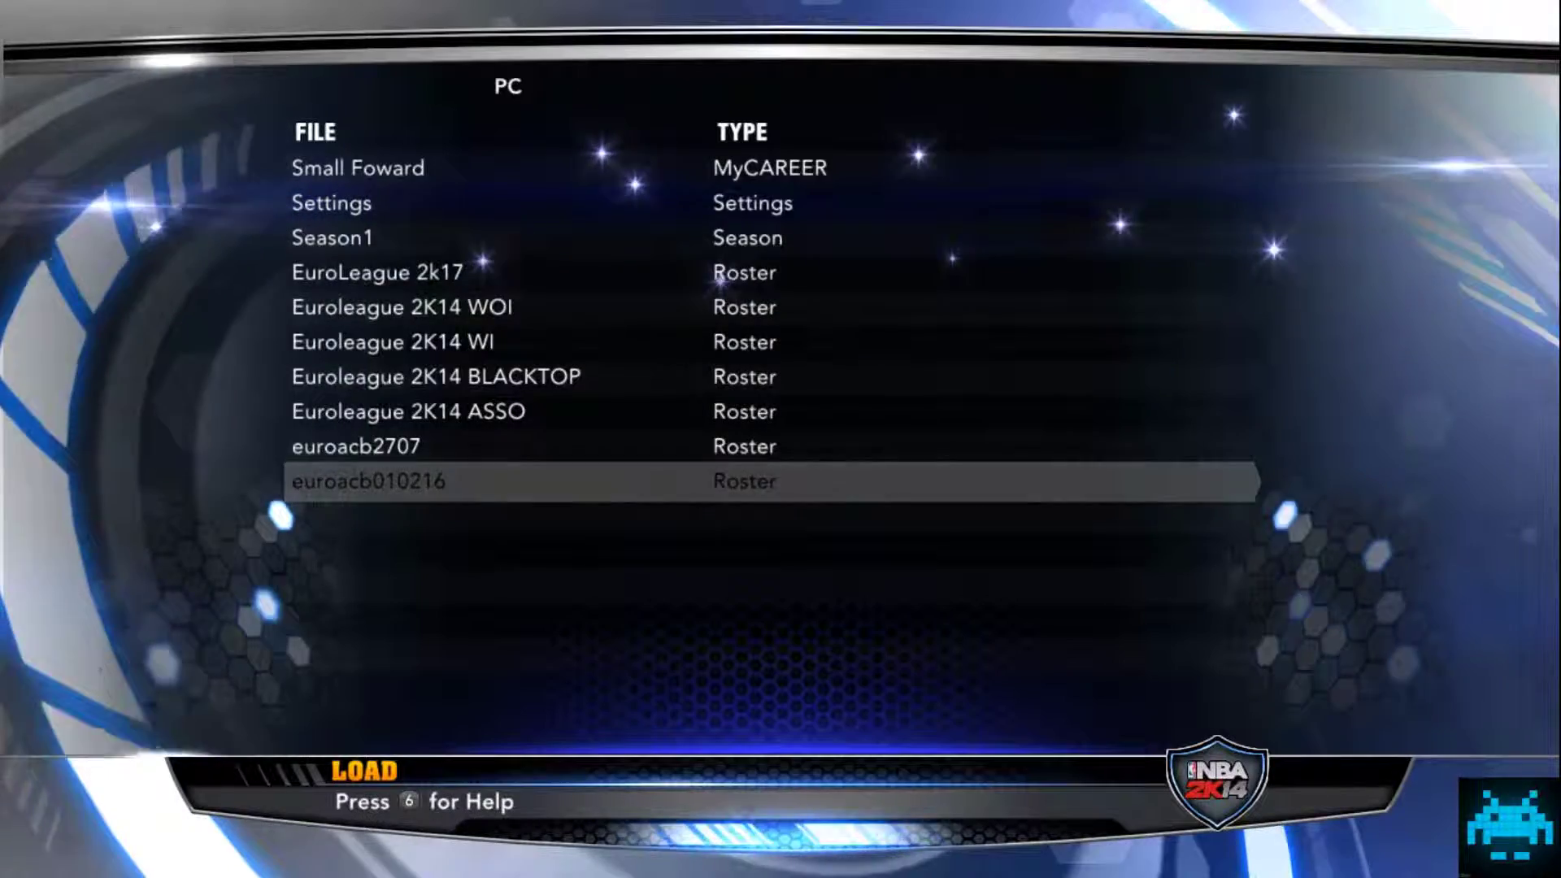
Step: Leave the load list and open the Team Roster screen through Options and Manage Roster
{"action": "key", "text": "Escape"}
{"action": "key", "text": "Down"}
{"action": "key", "text": "Down"}
{"action": "key", "text": "Down"}
{"action": "key", "text": "Down"}
{"action": "key", "text": "Down"}
{"action": "key", "text": "Down"}
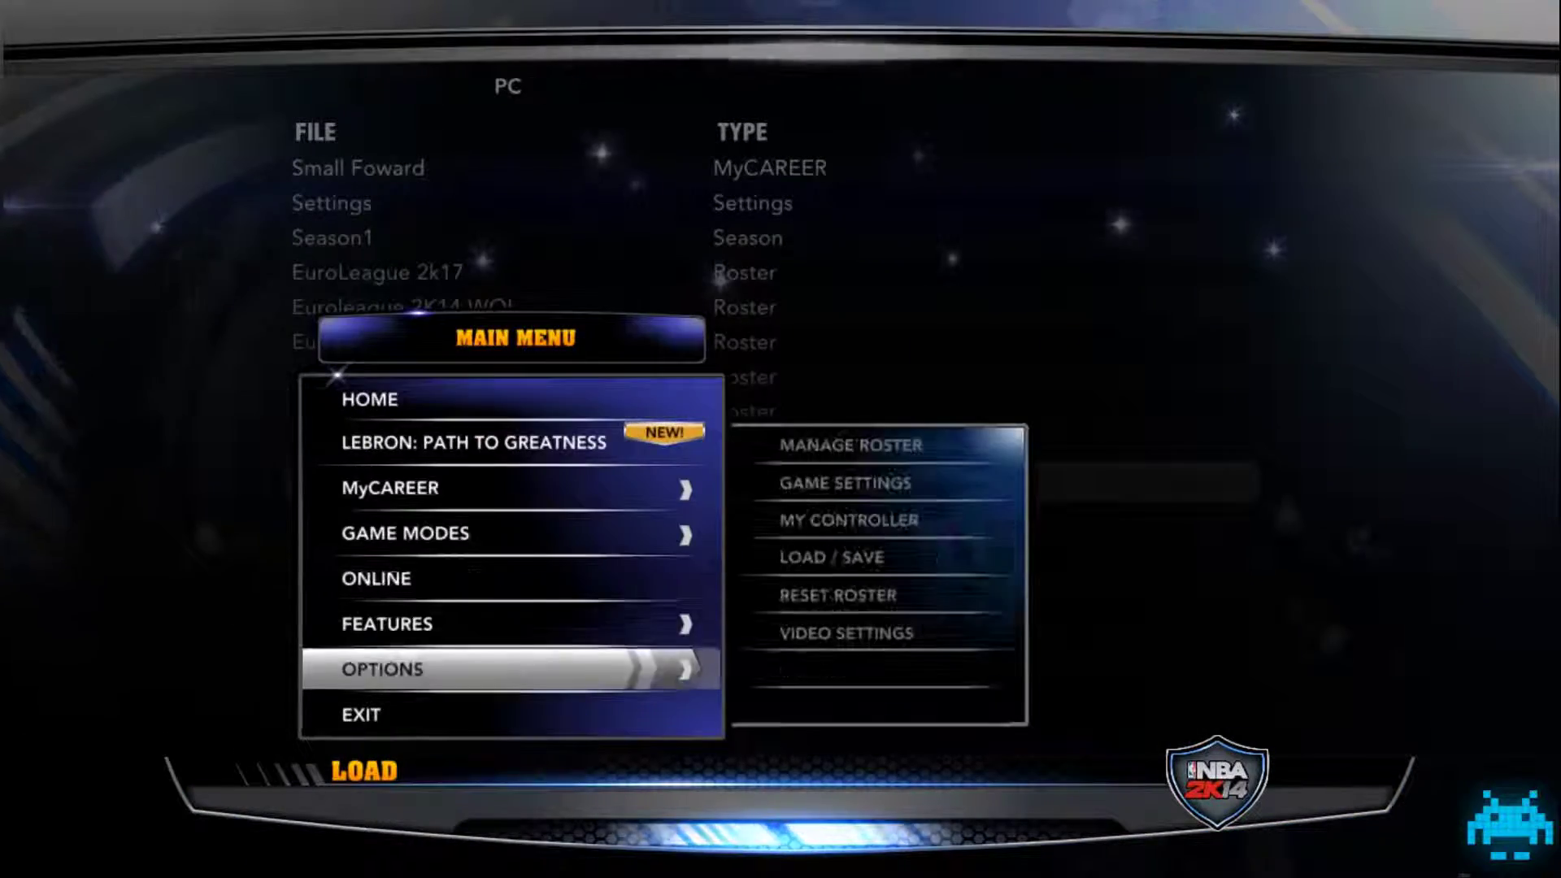
{"action": "key", "text": "space"}
{"action": "key", "text": "space"}
{"action": "key", "text": "space"}
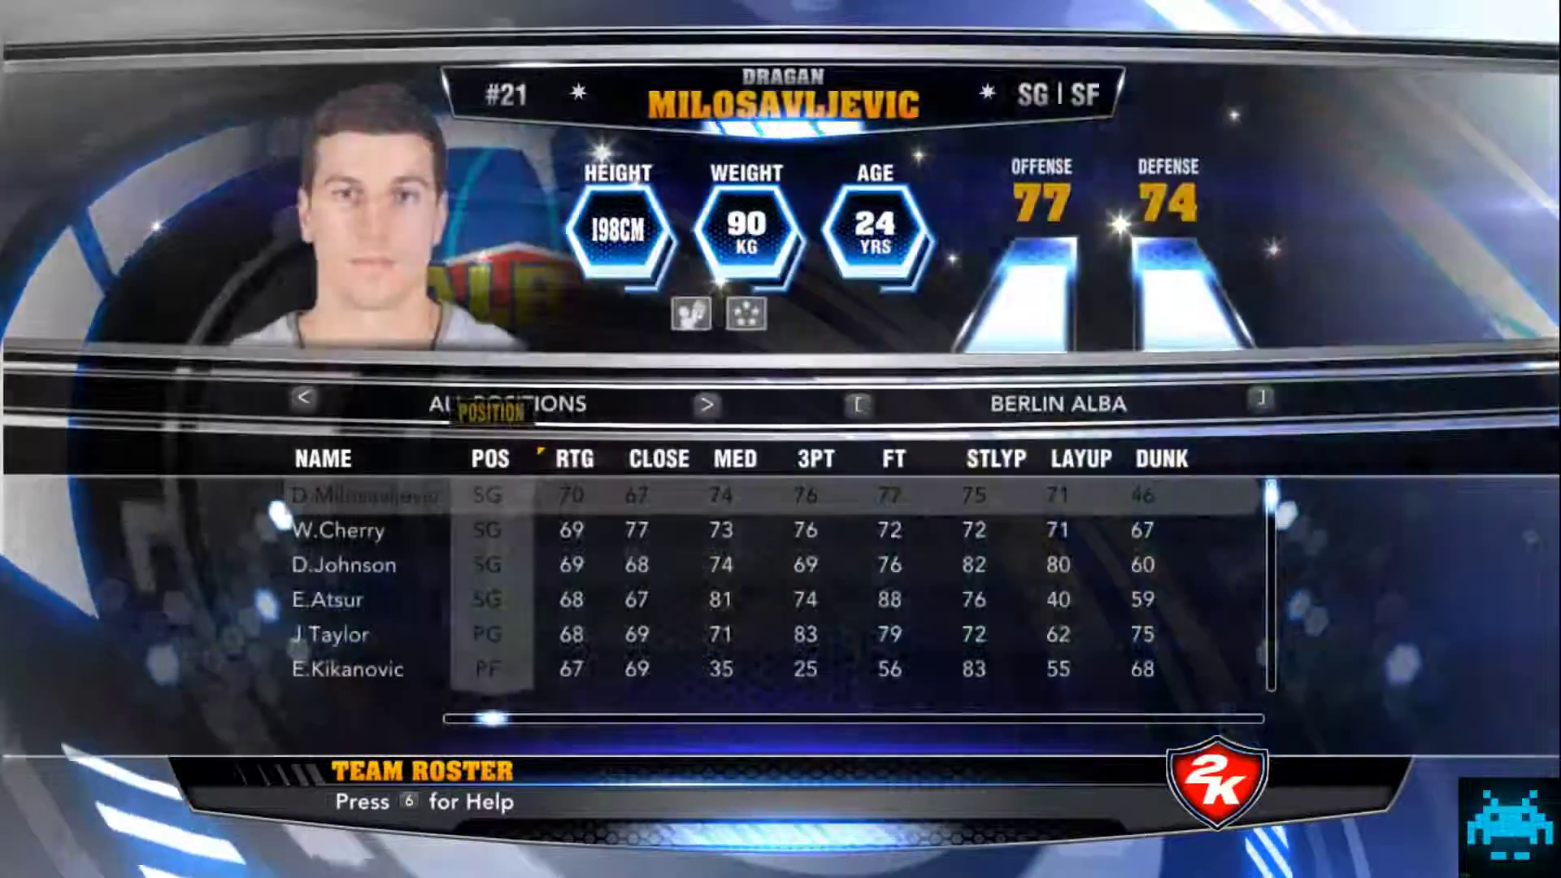
Step: Browse the team rosters from Berlin Alba to Barcelona FC Barcelona Lassa, checking players and team logos
{"action": "key", "text": "bracketright"}
{"action": "key", "text": "bracketright"}
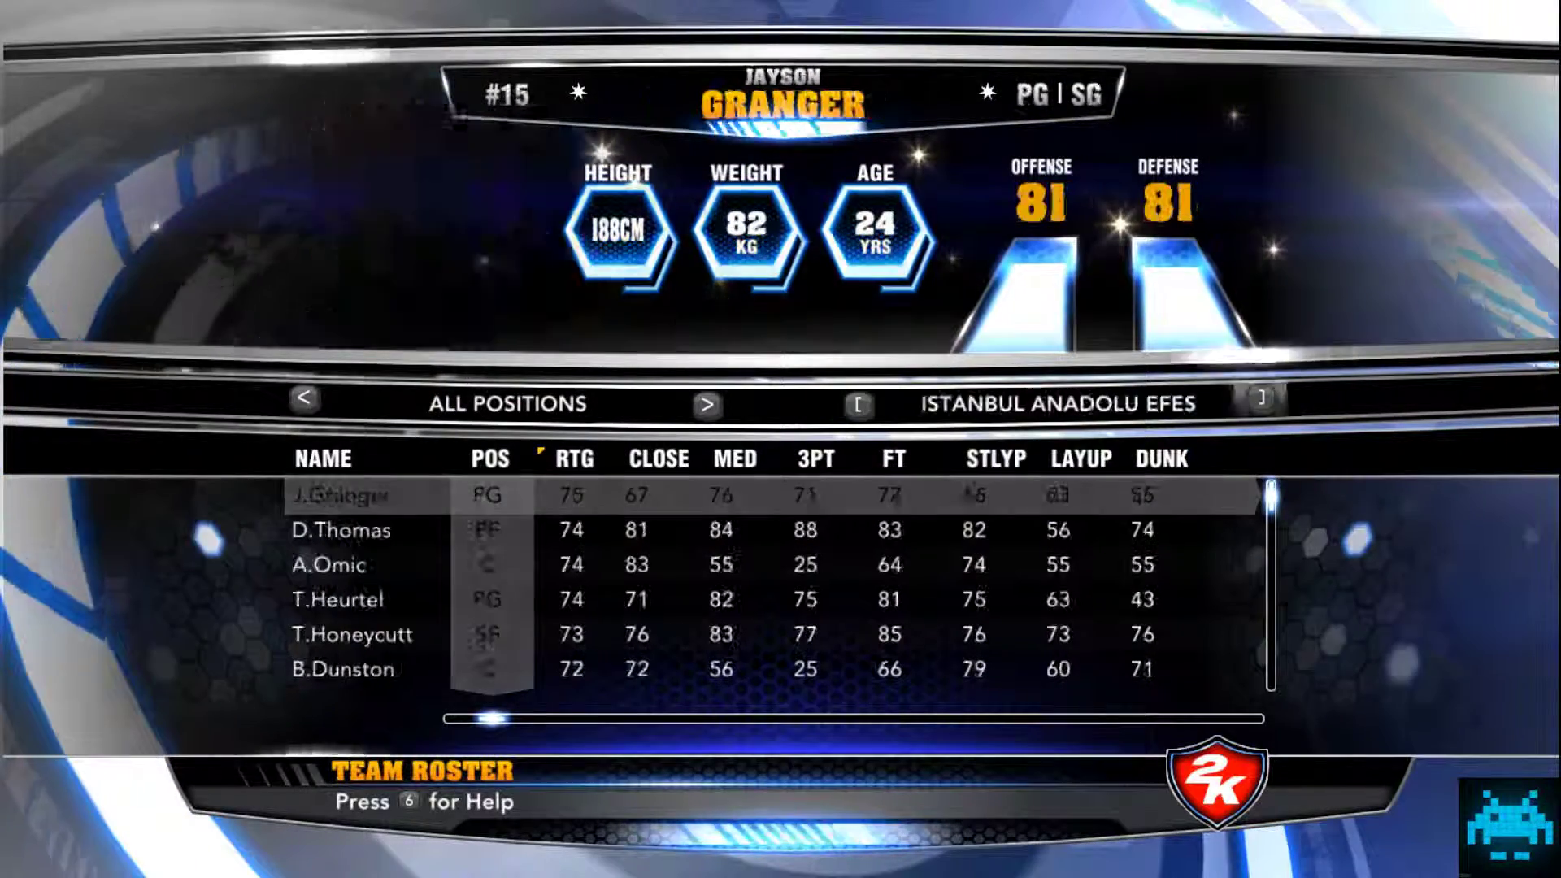
{"action": "key", "text": "bracketright"}
{"action": "key", "text": "bracketright"}
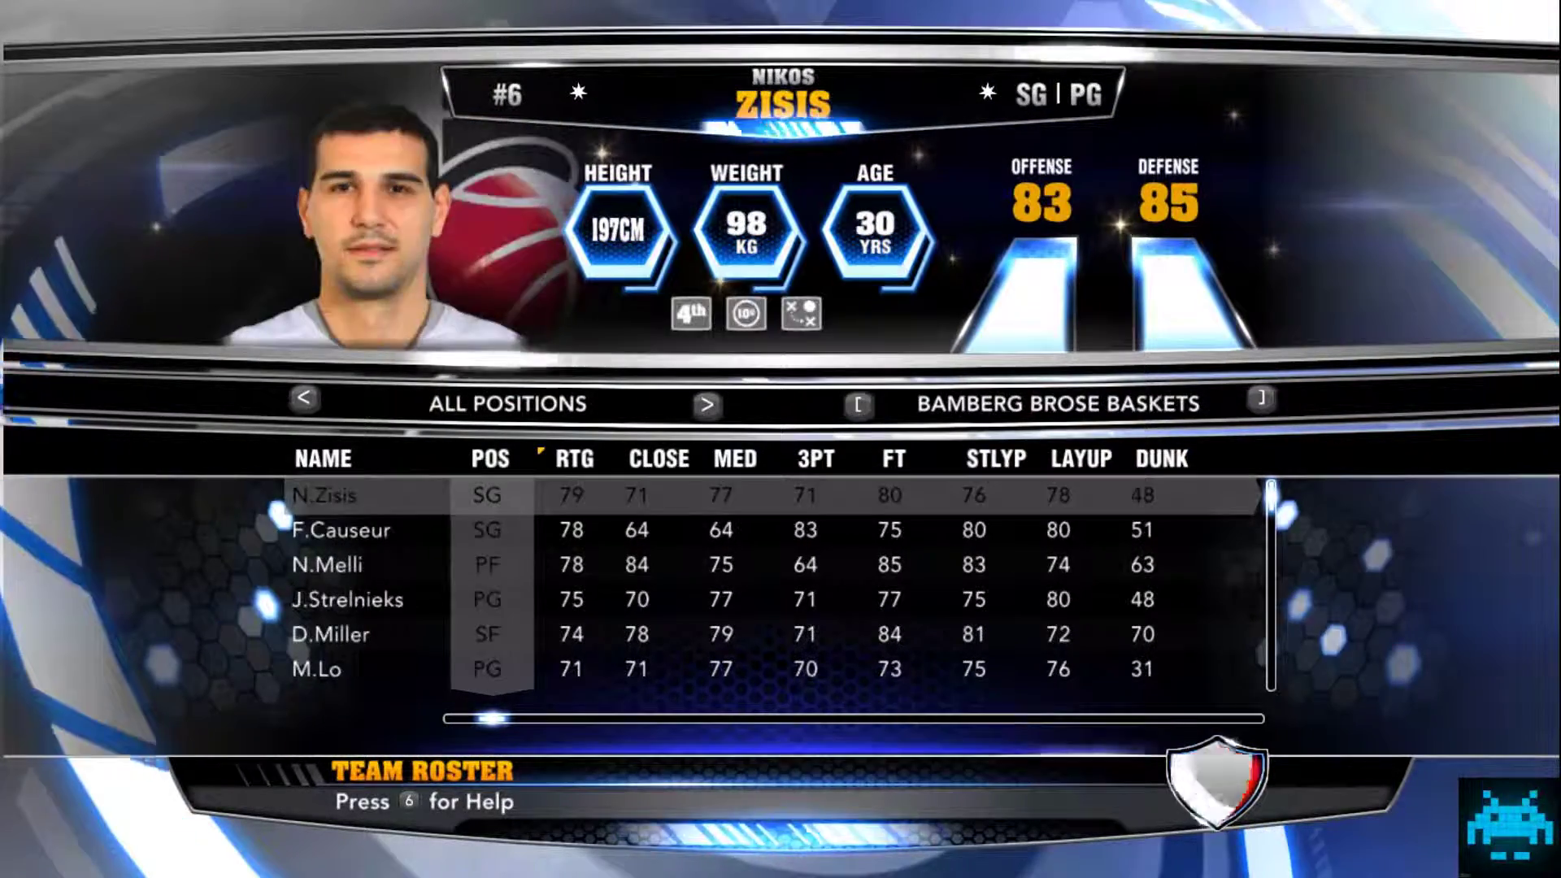
{"action": "key", "text": "bracketleft"}
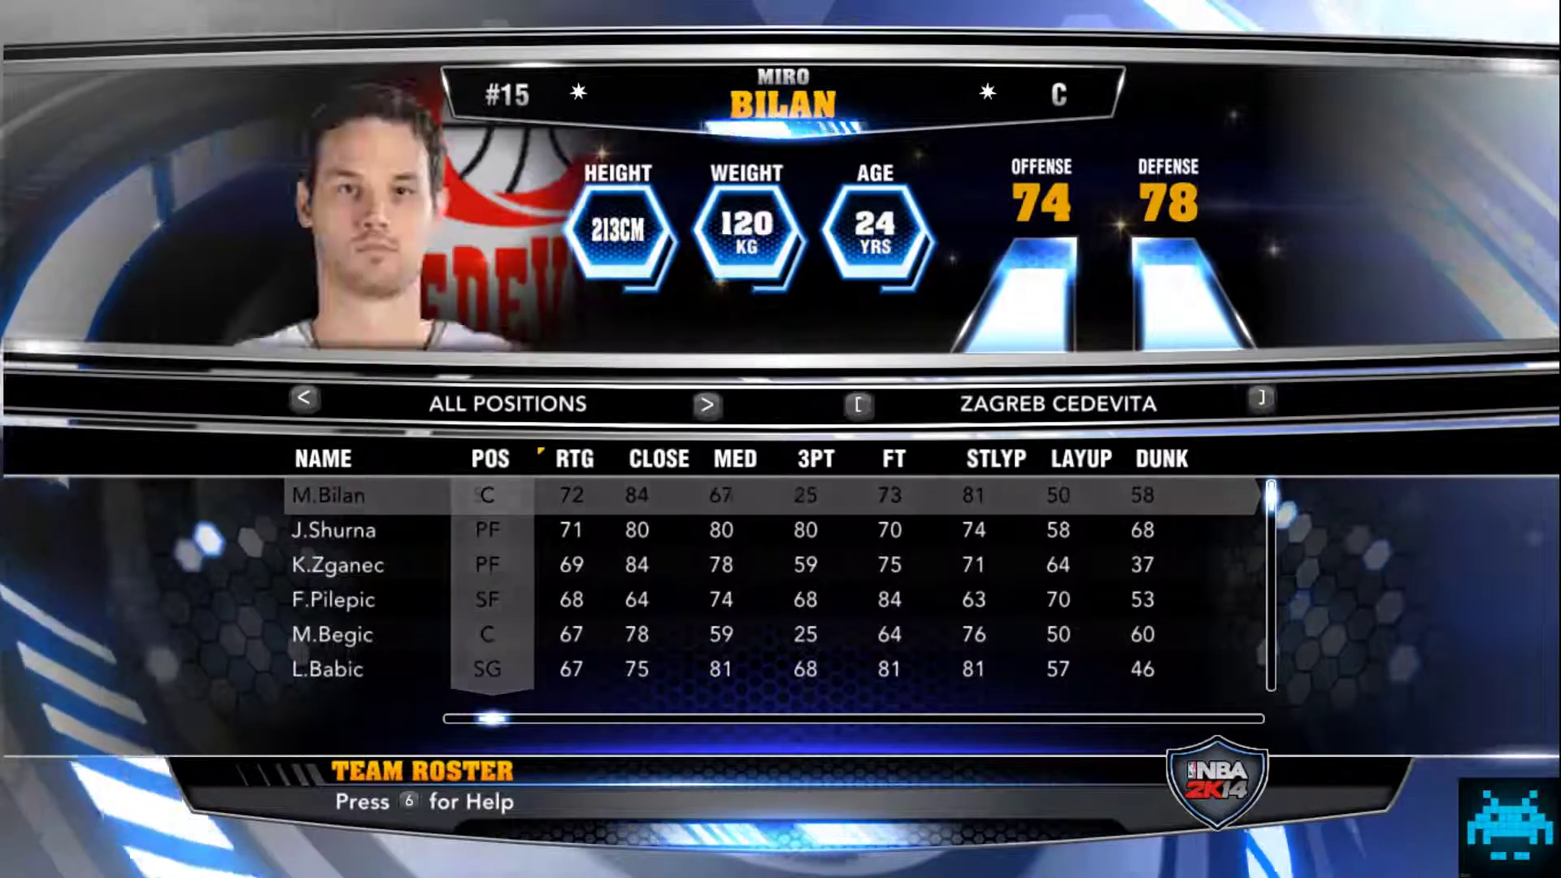
{"action": "key", "text": "bracketright"}
{"action": "key", "text": "bracketright"}
{"action": "key", "text": "bracketright"}
{"action": "key", "text": "bracketright"}
{"action": "key", "text": "bracketright"}
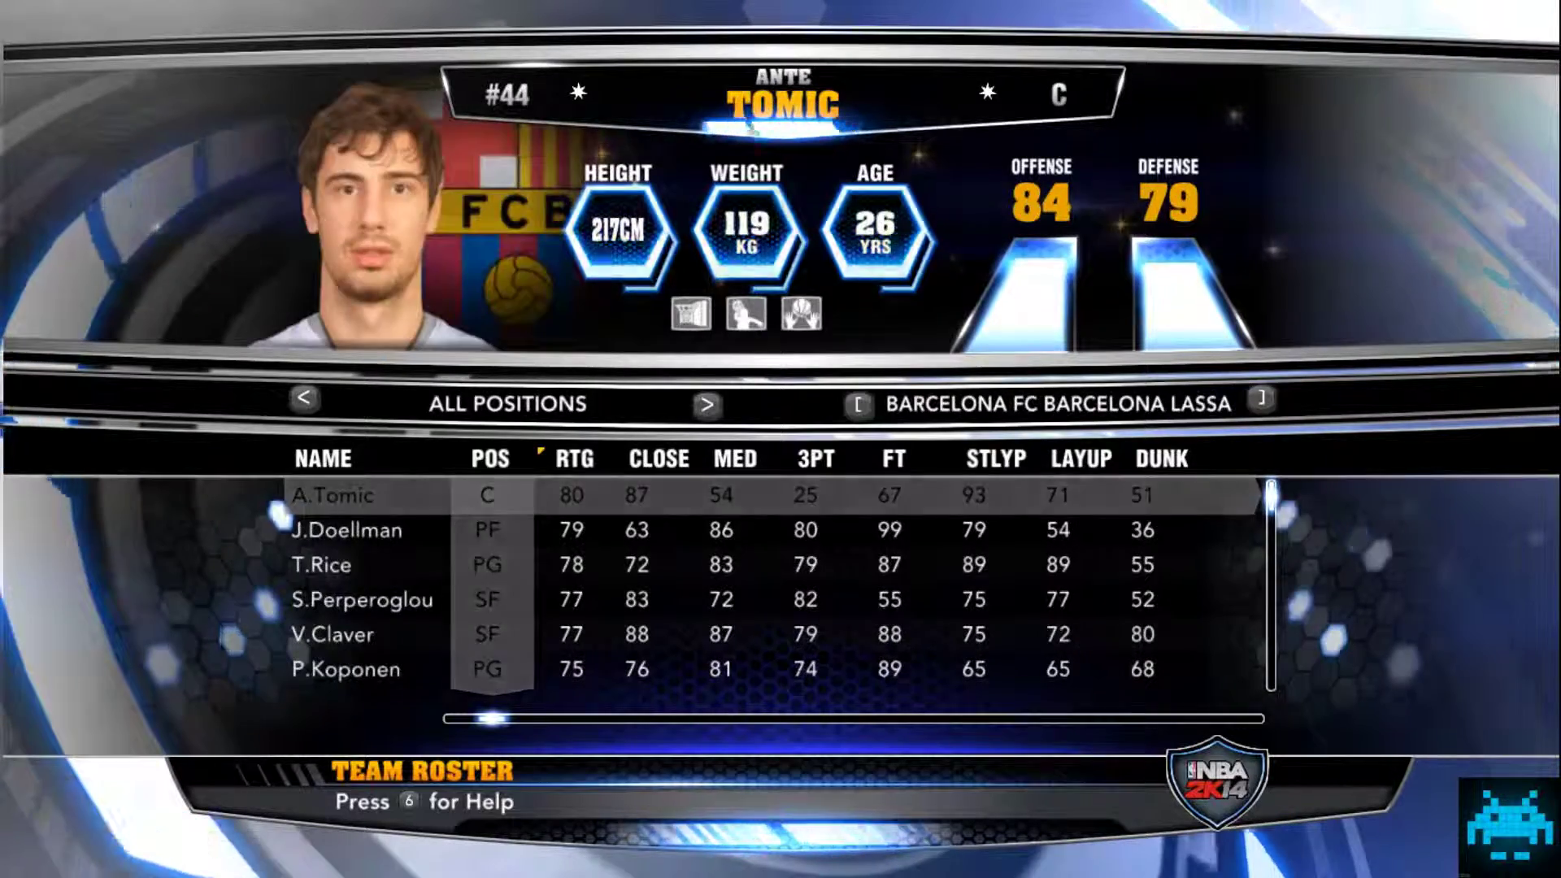
Step: Look at the Vitoria Gasteiz Laboral Kutxa roster and go back to examine the Munich FC Bayern roster
{"action": "key", "text": "bracketright"}
{"action": "key", "text": "bracketright"}
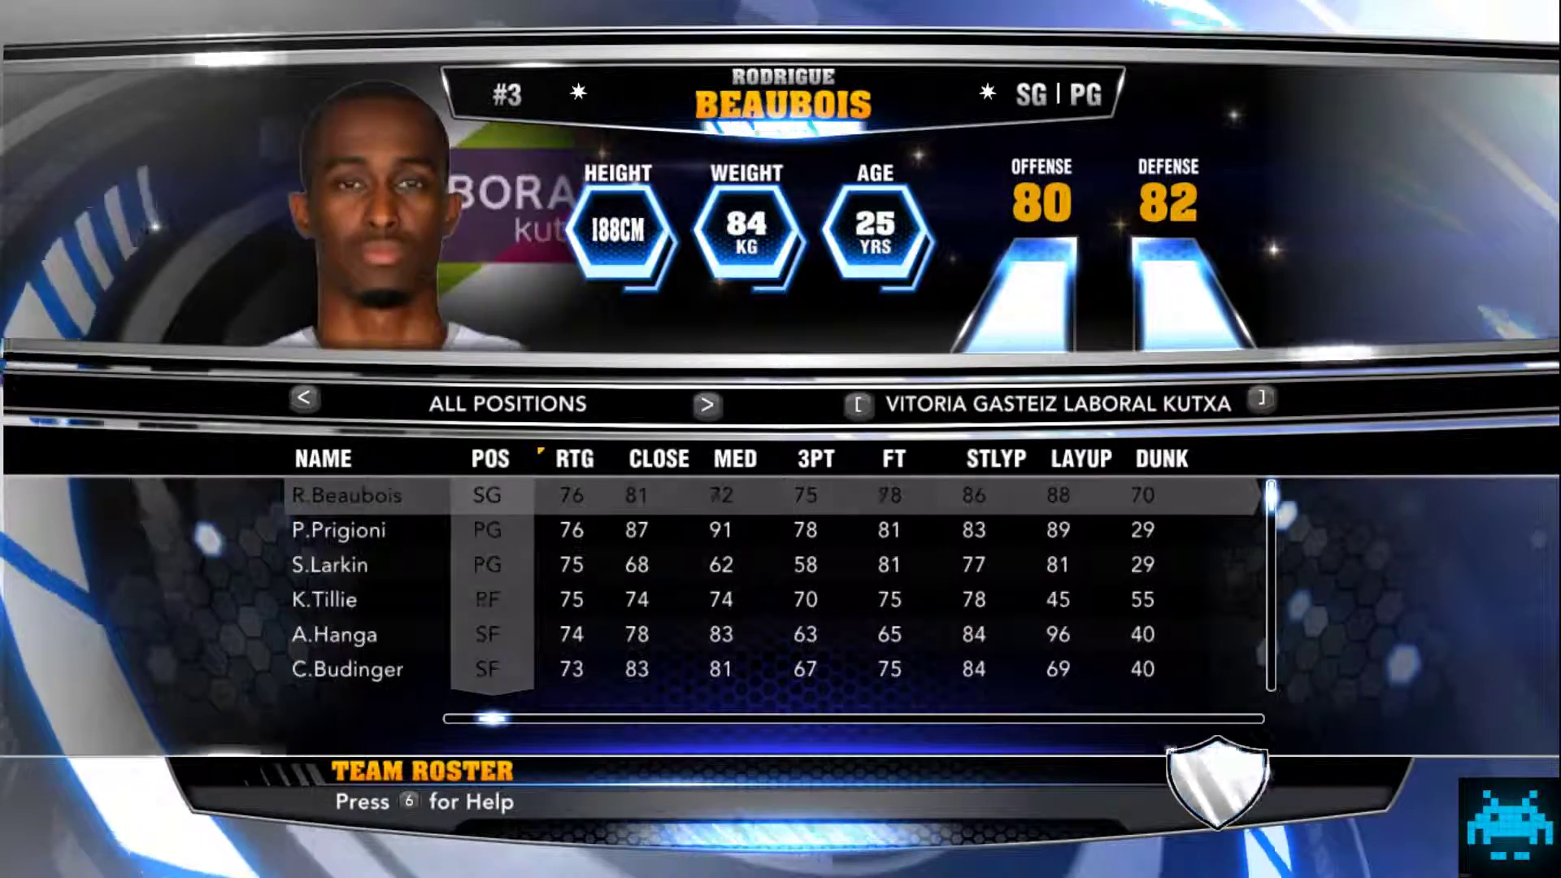
{"action": "key", "text": "bracketright"}
{"action": "key", "text": "bracketleft"}
{"action": "key", "text": "bracketleft"}
{"action": "key", "text": "bracketleft"}
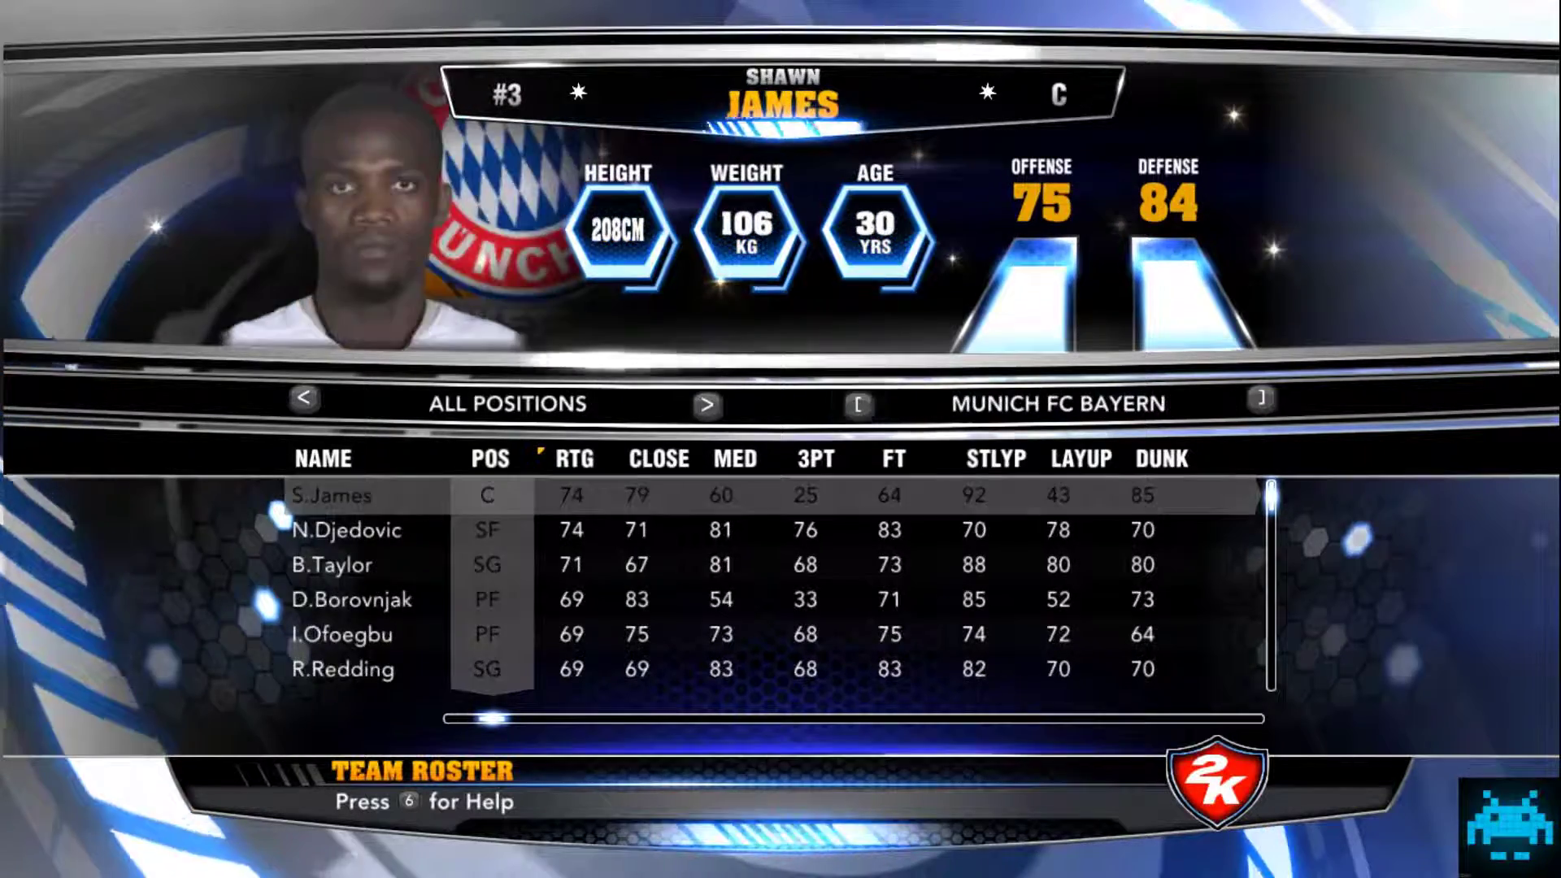
{"action": "key", "text": "bracketleft"}
{"action": "key", "text": "bracketright"}
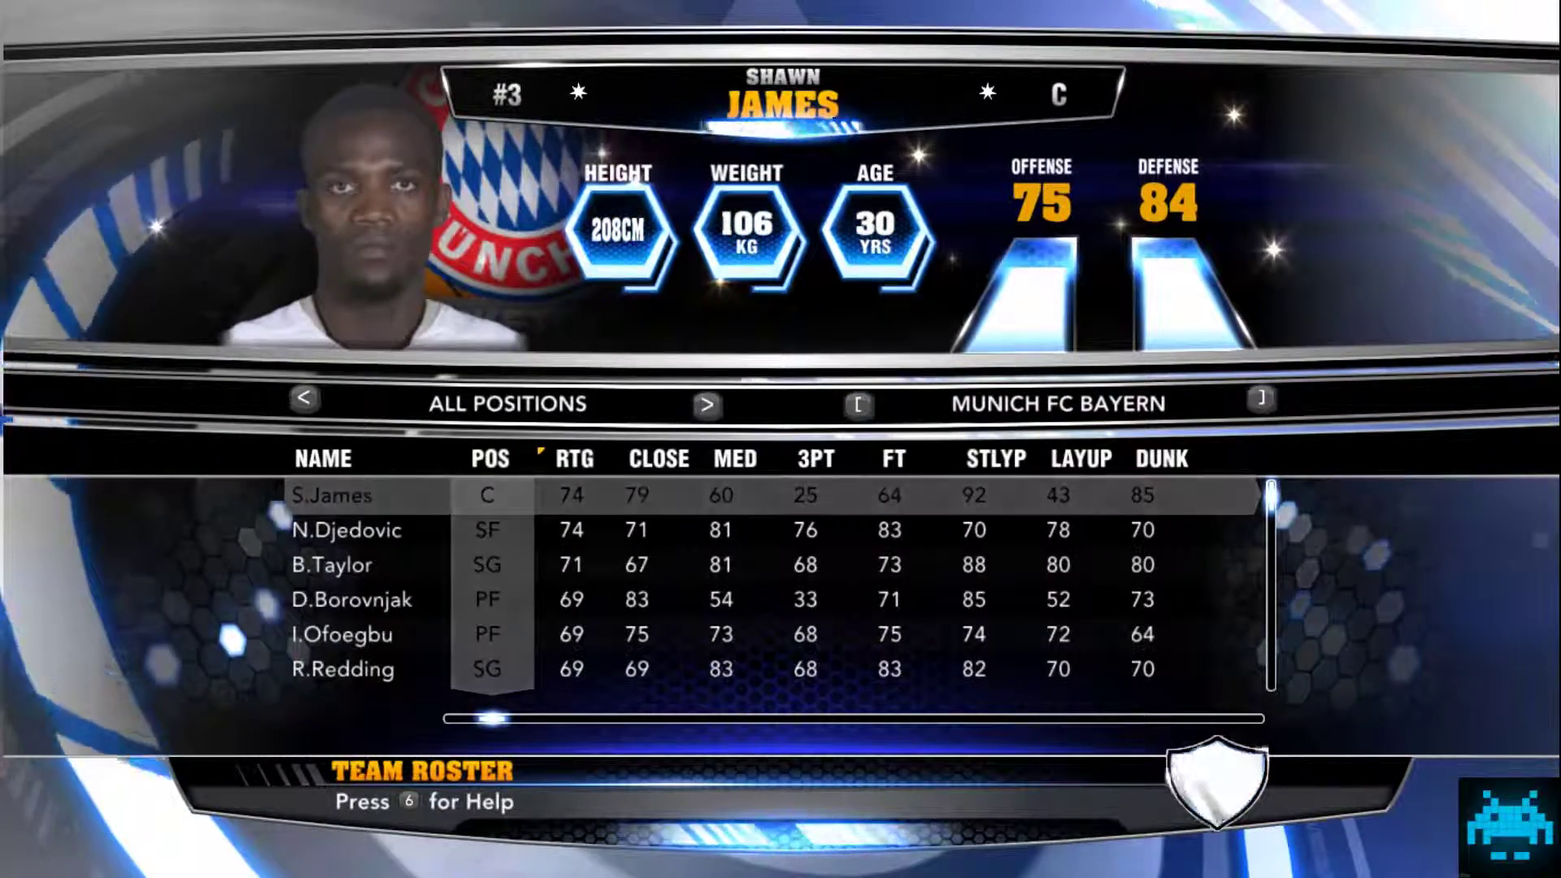
Step: Return to Vitoria Gasteiz Laboral Kutxa, view Pablo Prigioni's player details, and move on to the Istanbul Fenerbahce roster
{"action": "key", "text": "bracketright"}
{"action": "key", "text": "bracketright"}
{"action": "key", "text": "bracketright"}
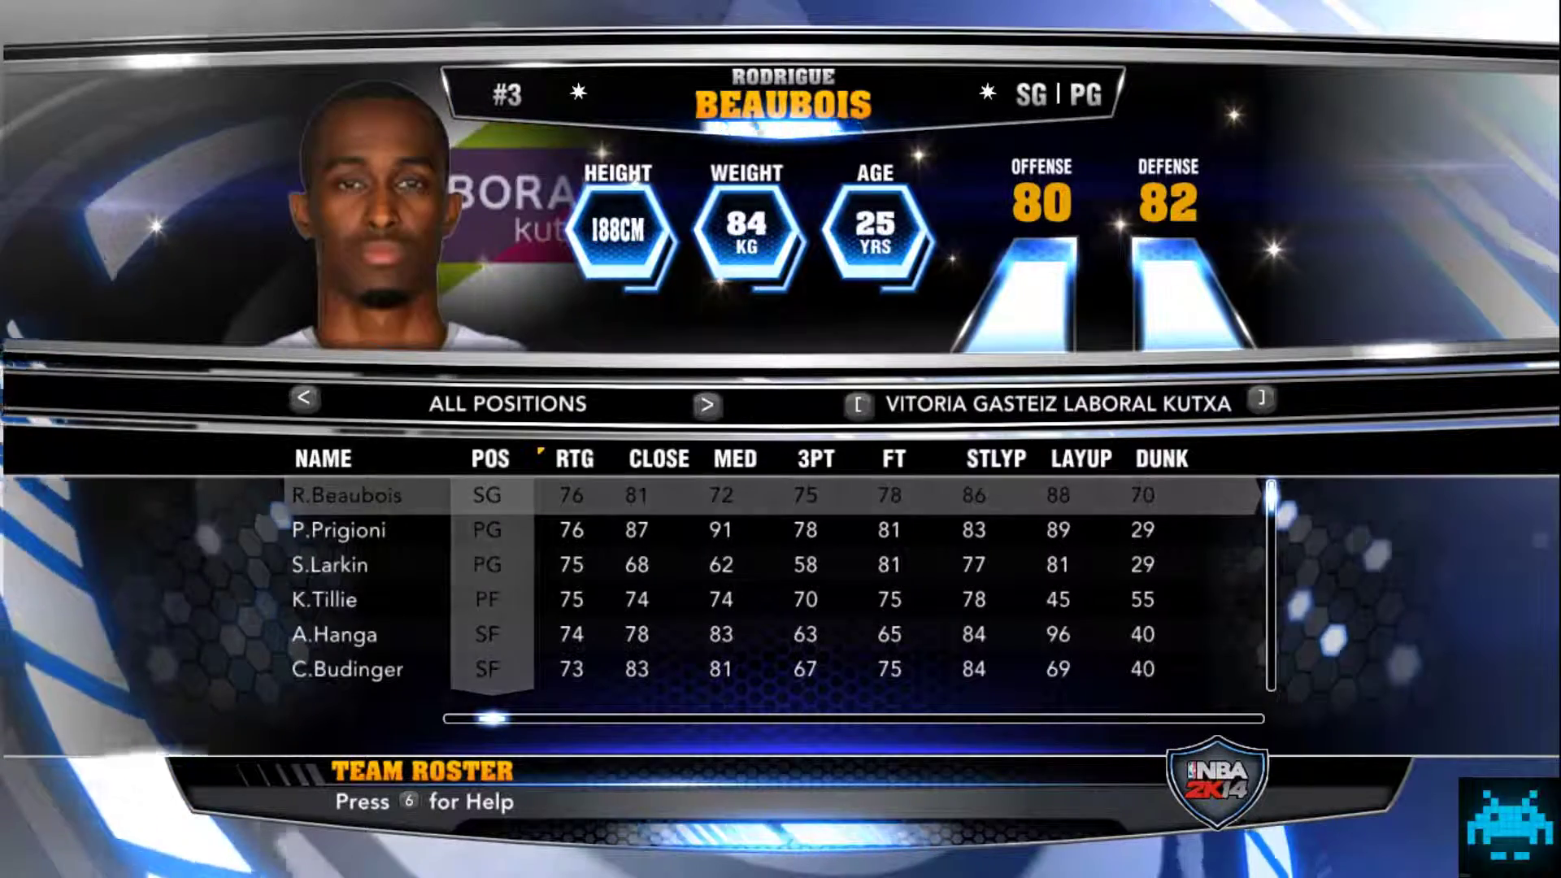
{"action": "key", "text": "Down"}
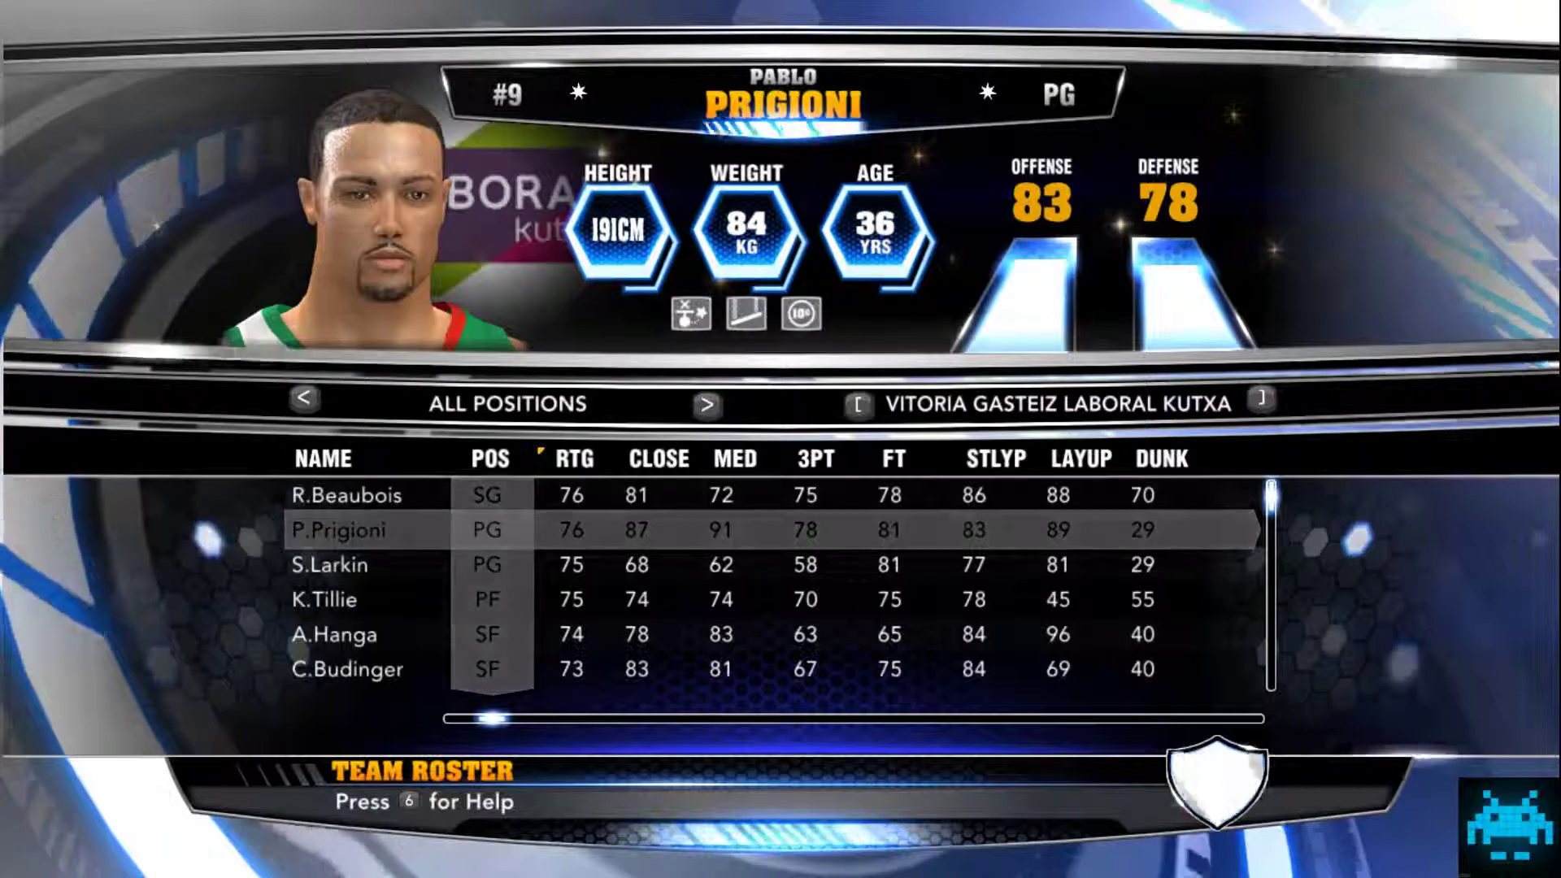
{"action": "key", "text": "bracketright"}
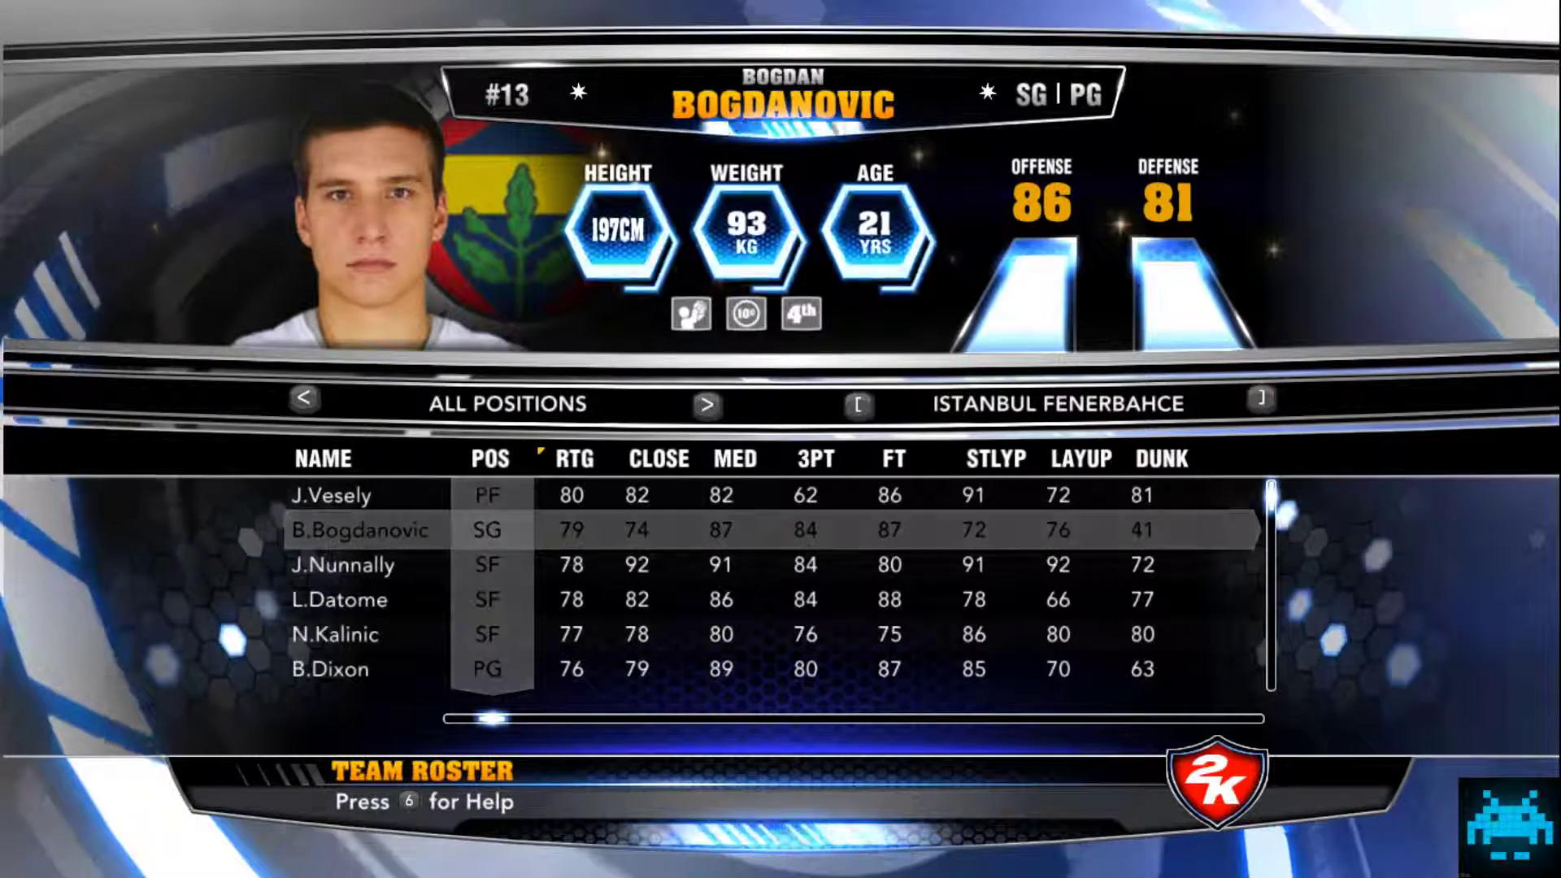